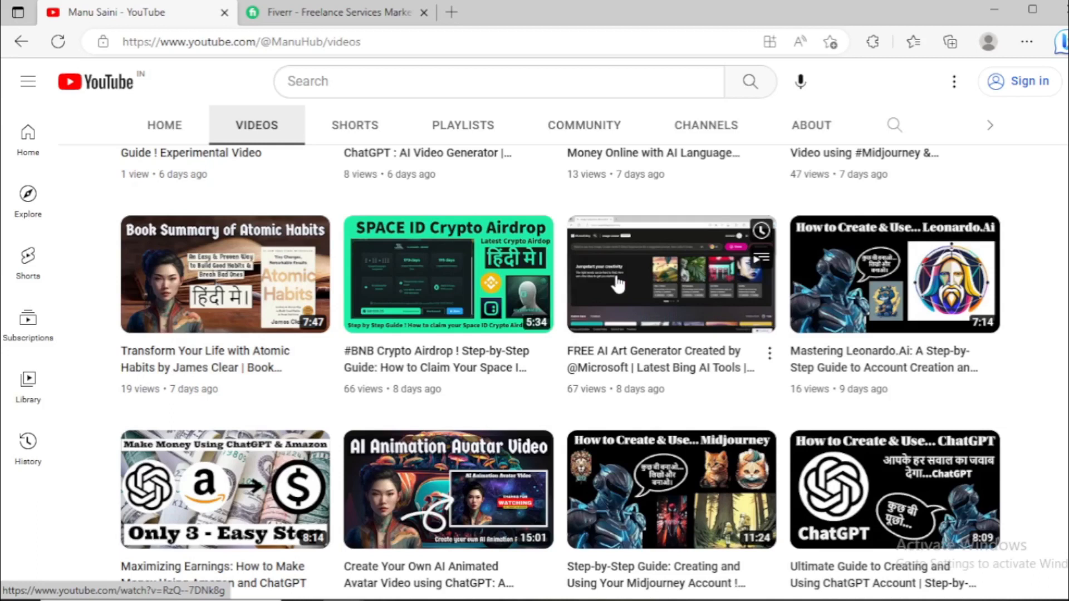
Switch to the Fiverr site and open its popular AI Services category page
left_click(342, 18)
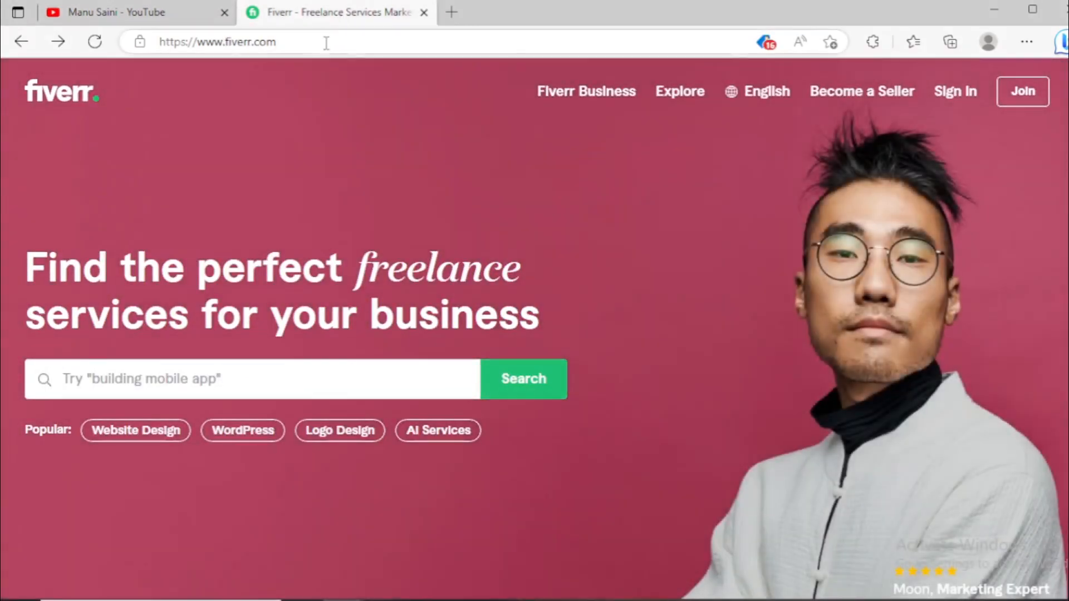
left_click(327, 41)
left_click(24, 238)
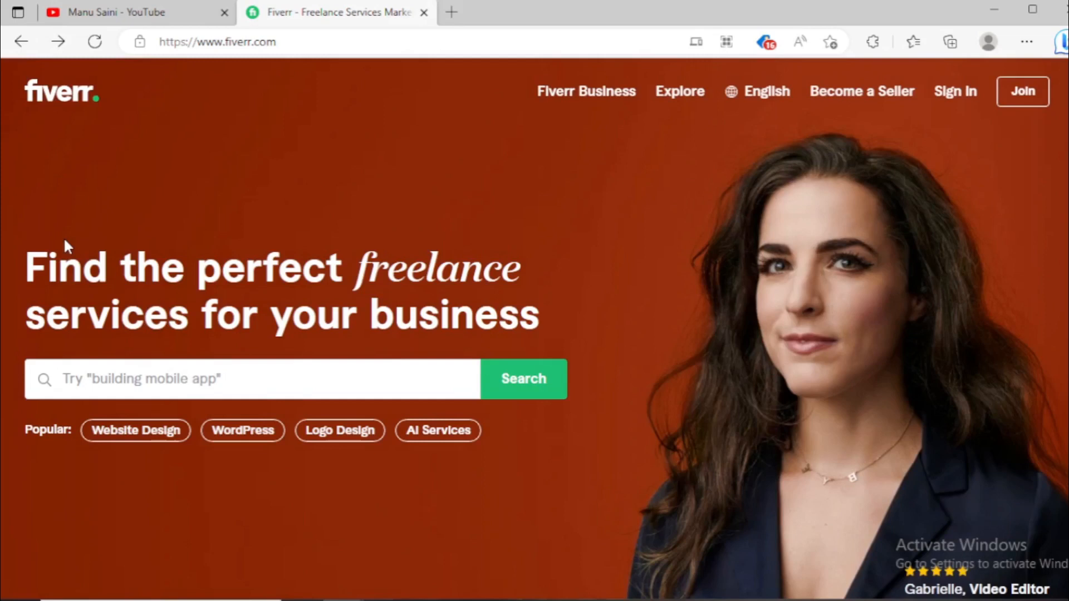
left_click(444, 437)
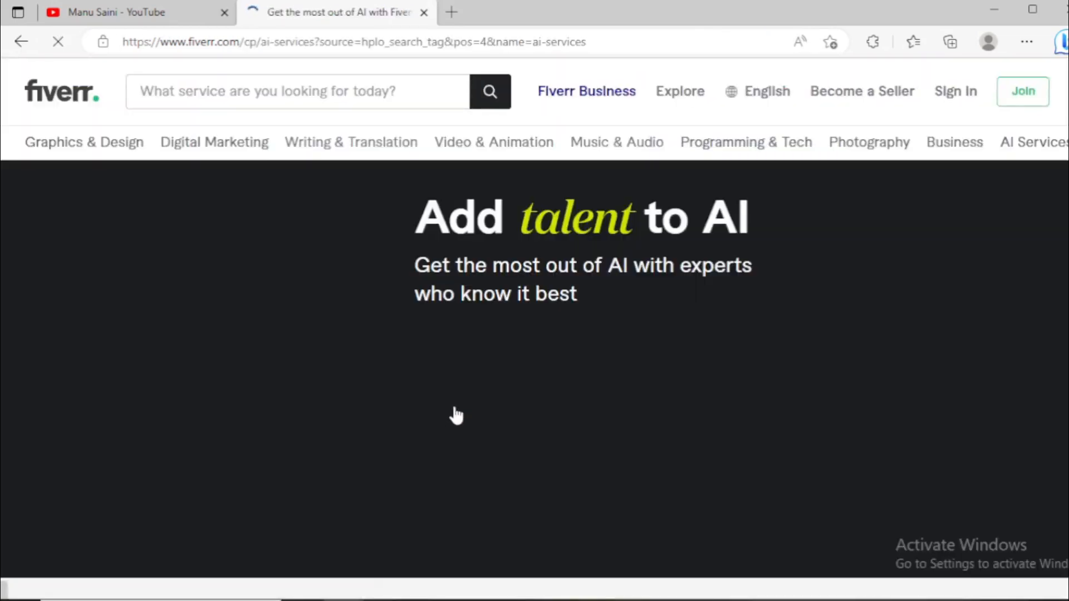
Examine the AI Services page's service categories, expert types and freelancer artwork gallery
scroll(455, 409, "down", 8)
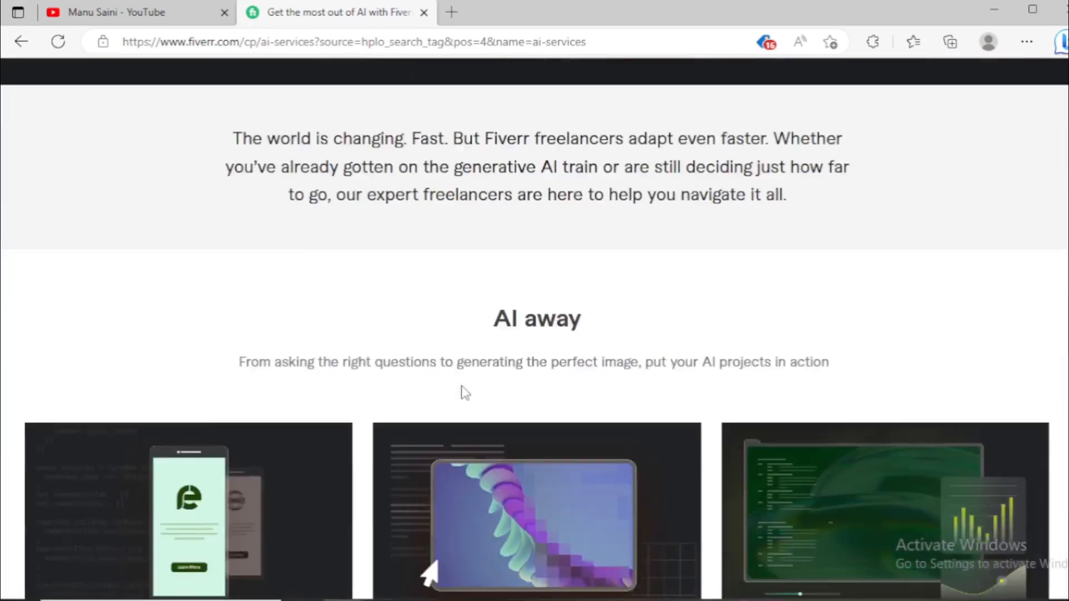
scroll(465, 393, "down", 4)
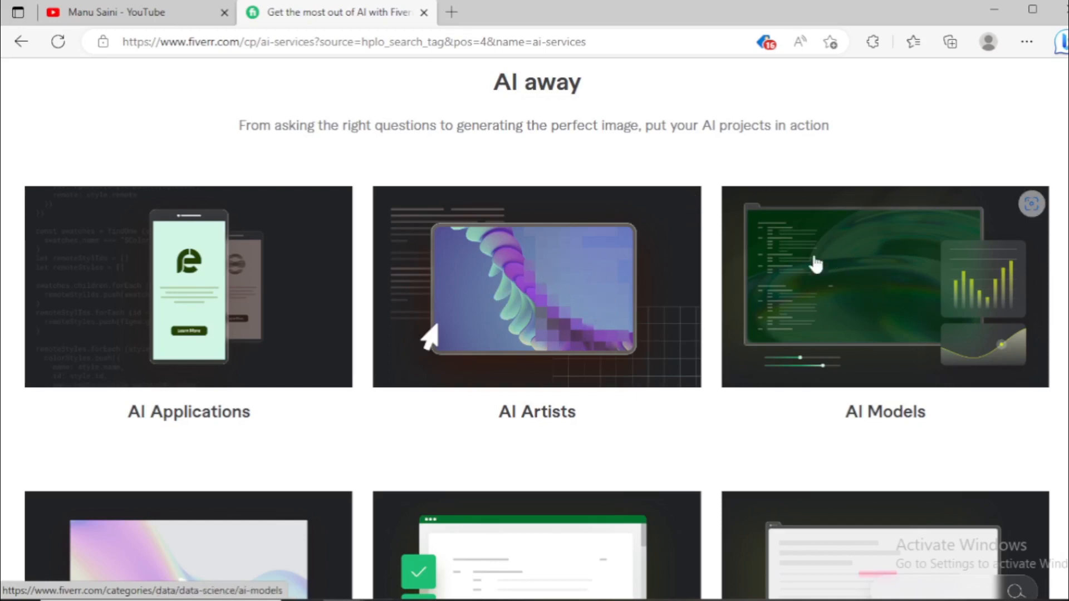
scroll(771, 281, "down", 5)
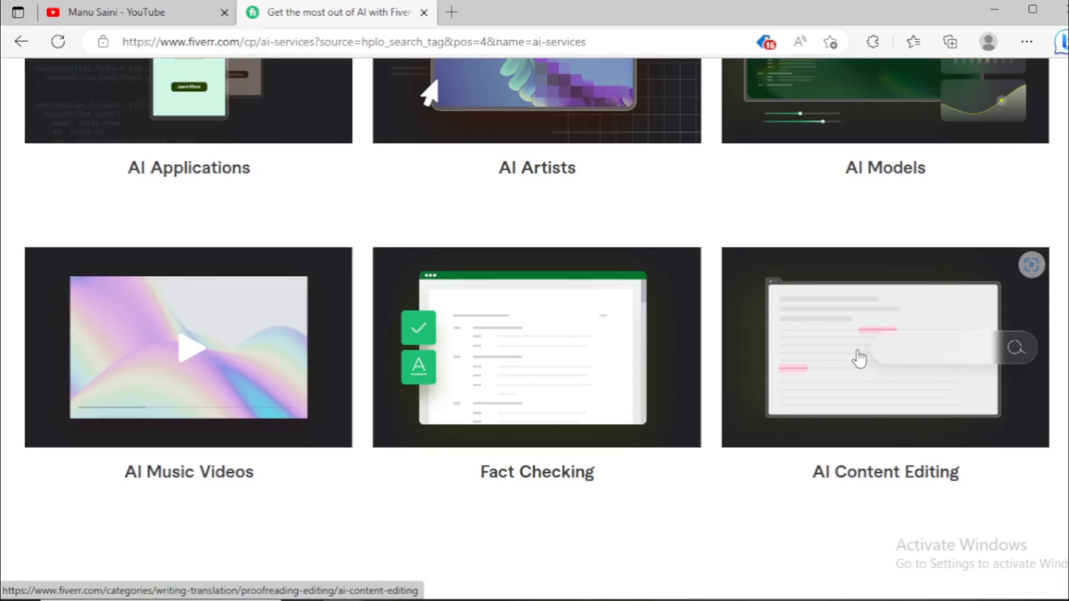
scroll(859, 359, "down", 15)
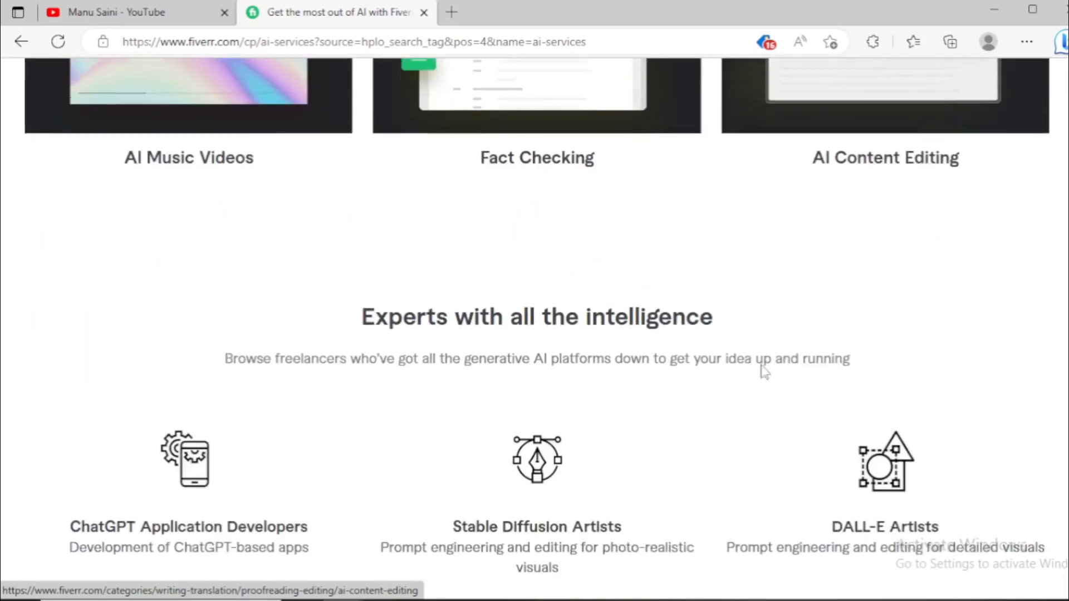
scroll(420, 295, "down", 5)
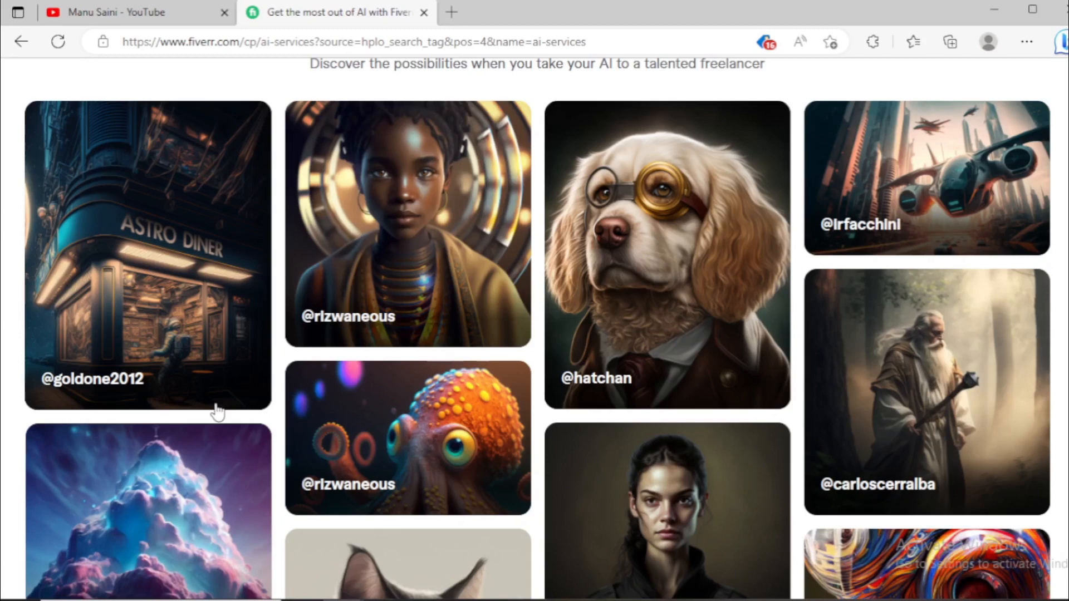
scroll(525, 484, "down", 1)
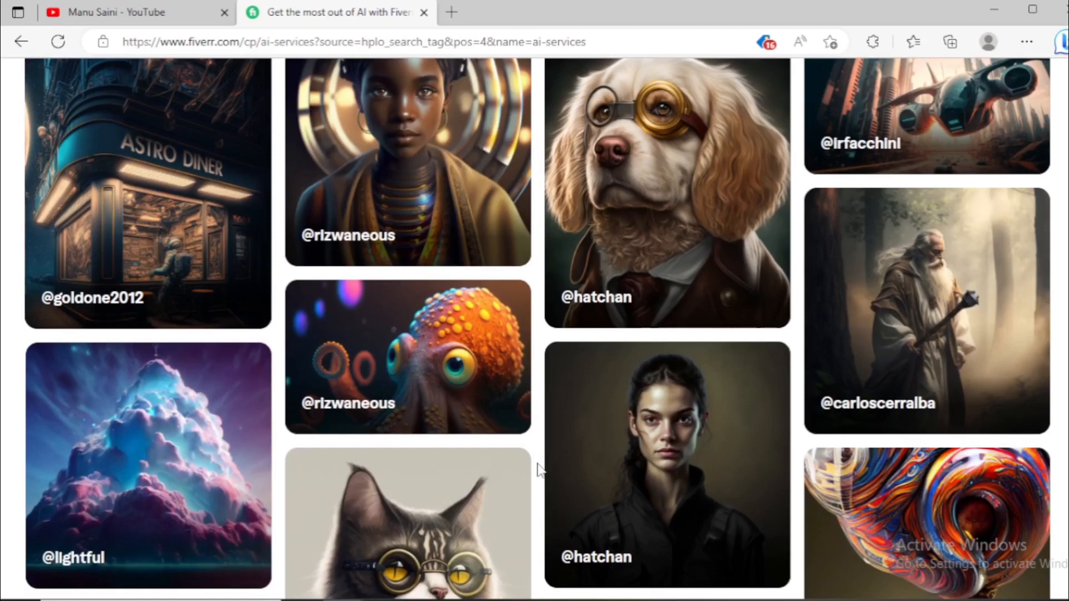
scroll(539, 470, "down", 5)
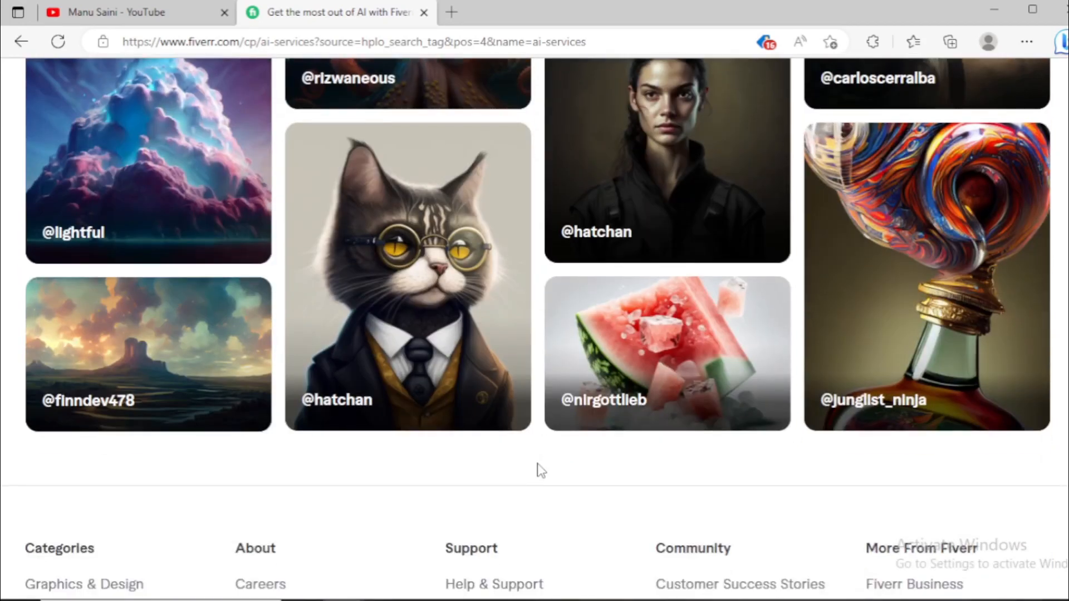
scroll(539, 470, "up", 20)
scroll(539, 467, "up", 10)
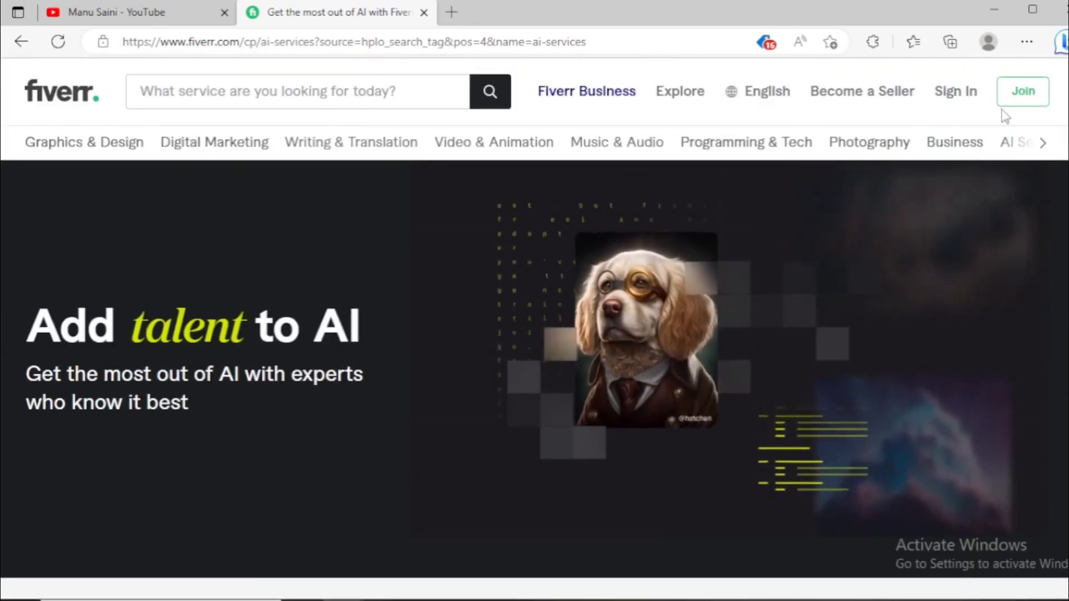
Open the Join Fiverr sign-up form and switch to the InPrivate window with the signed-in Fiverr account
left_click(1020, 93)
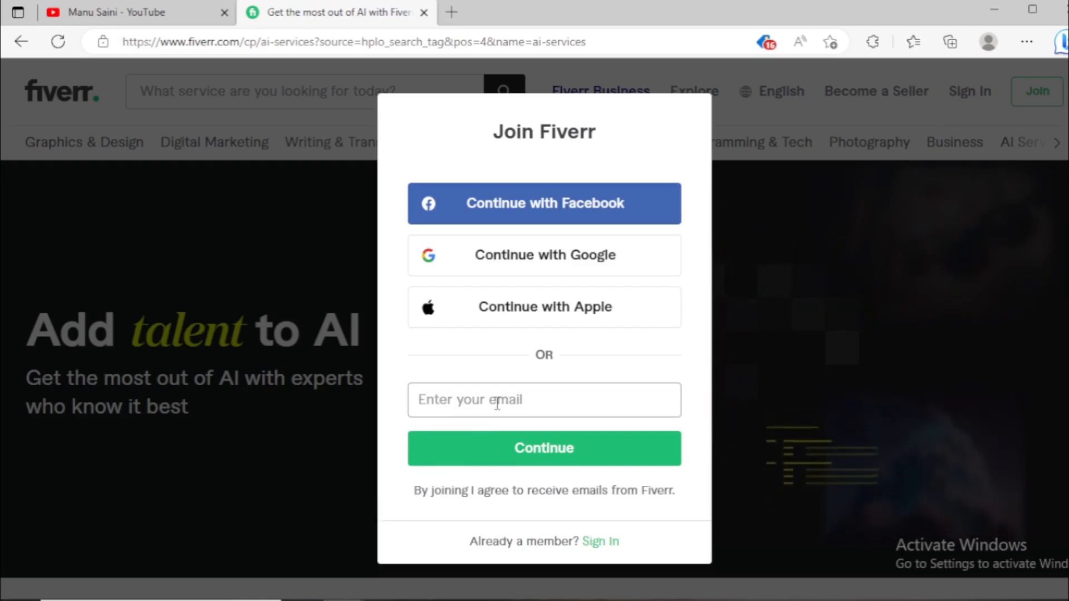
mouse_move(345, 599)
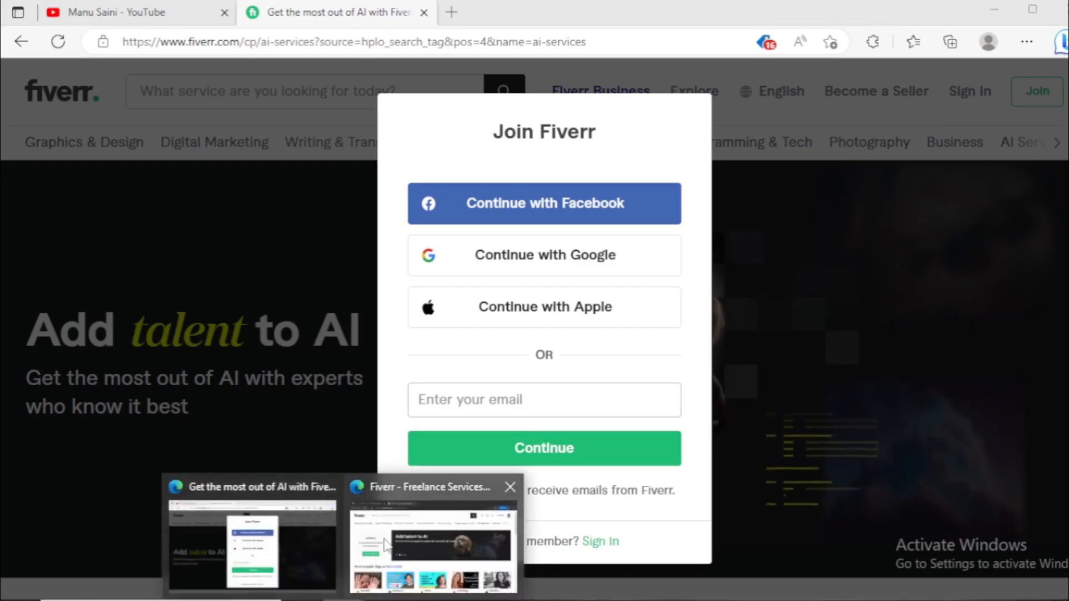
left_click(369, 542)
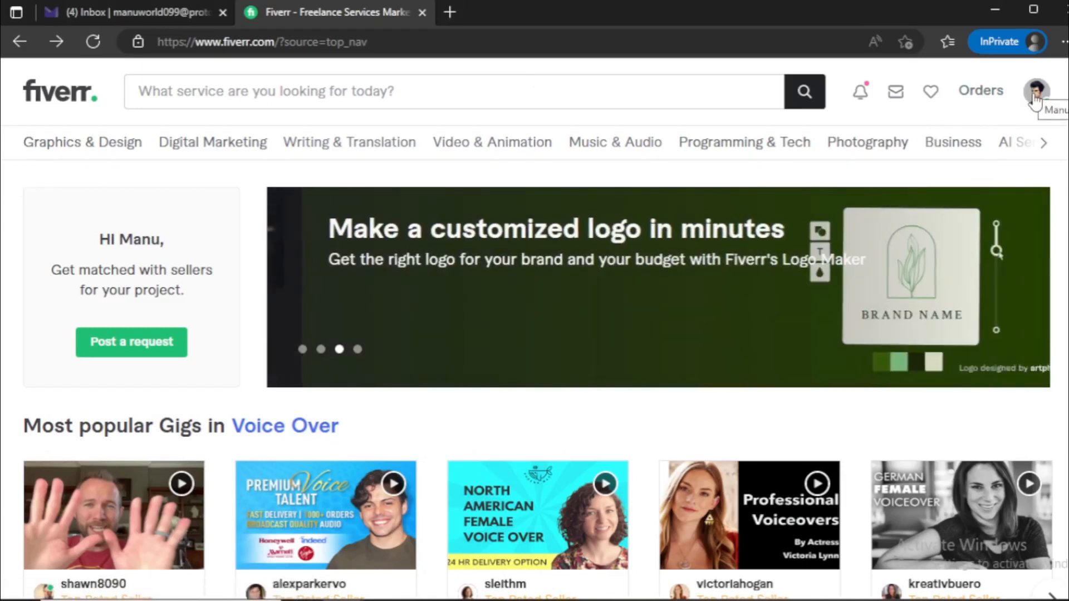
Open the signed-in account's Fiverr profile page
left_click(1034, 98)
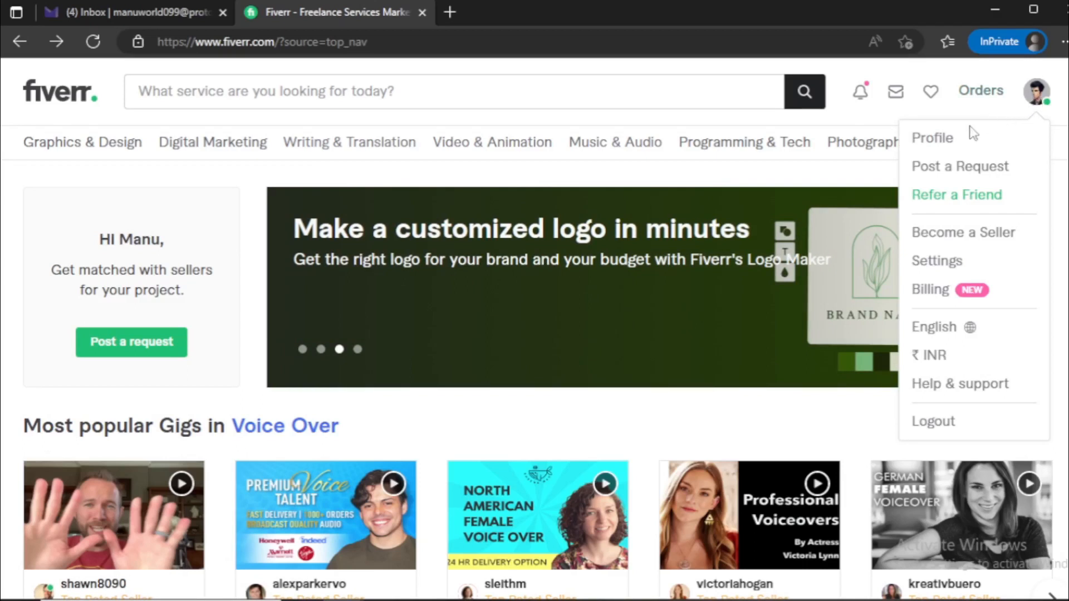
left_click(936, 139)
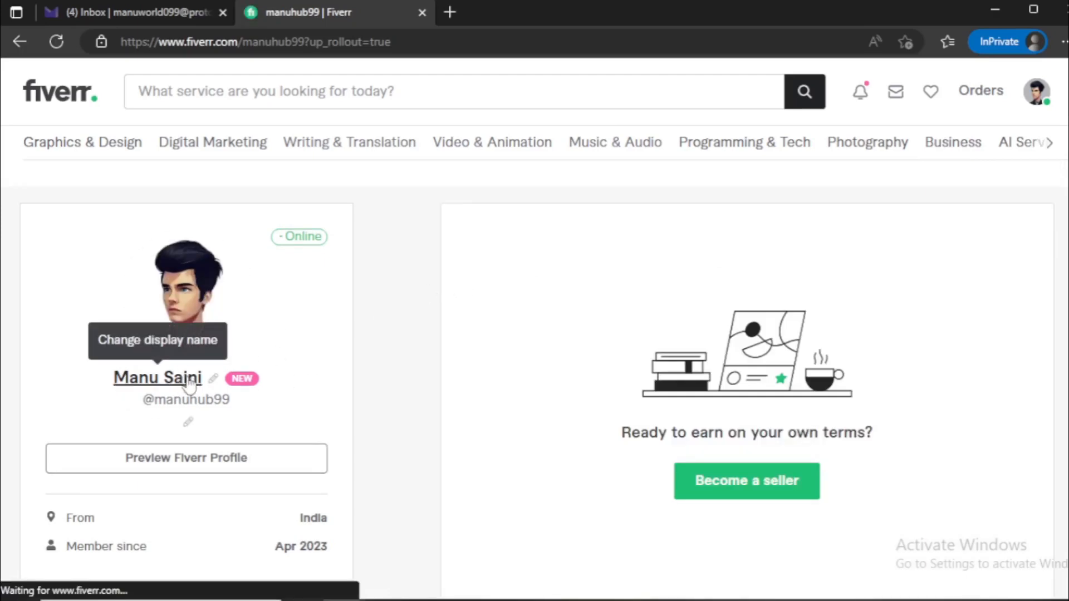
mouse_move(216, 303)
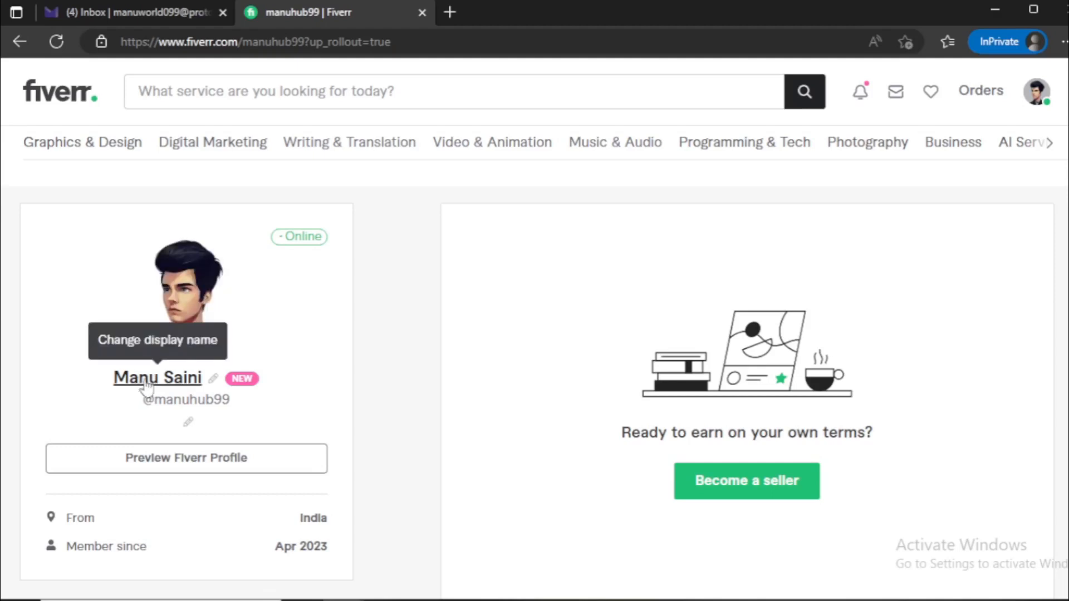
Open the profile's display name for editing and save it with the account holder's full name
left_click(216, 381)
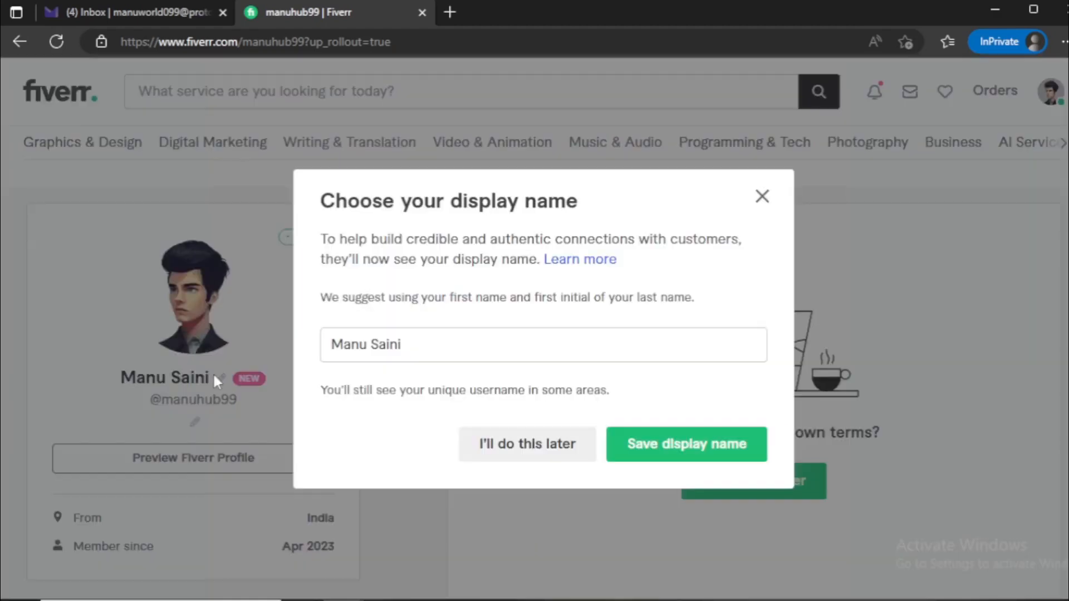
triple_click(429, 349)
left_click(432, 336)
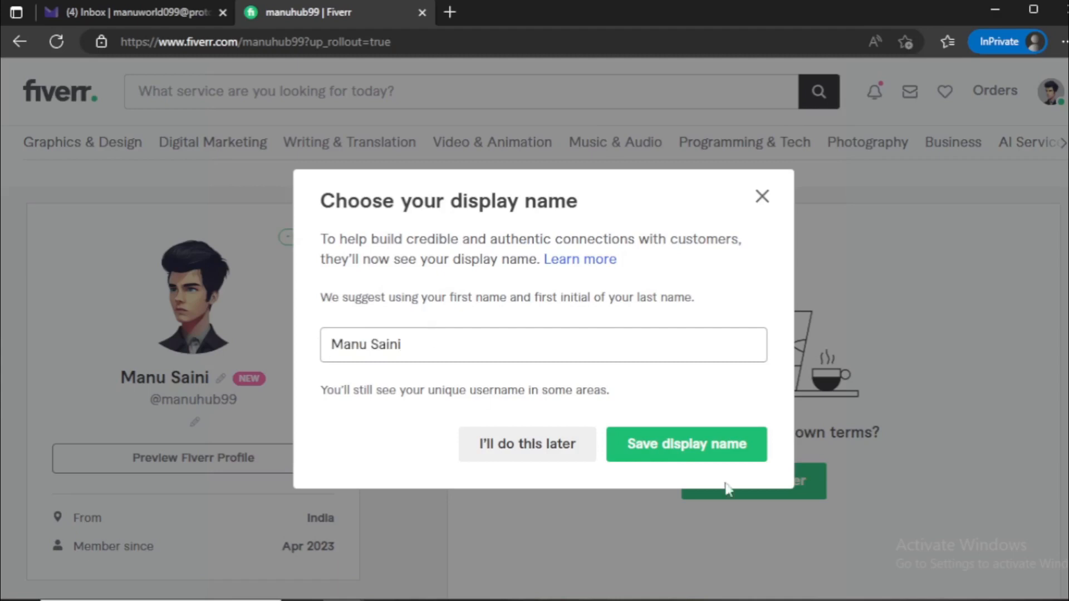
left_click(696, 444)
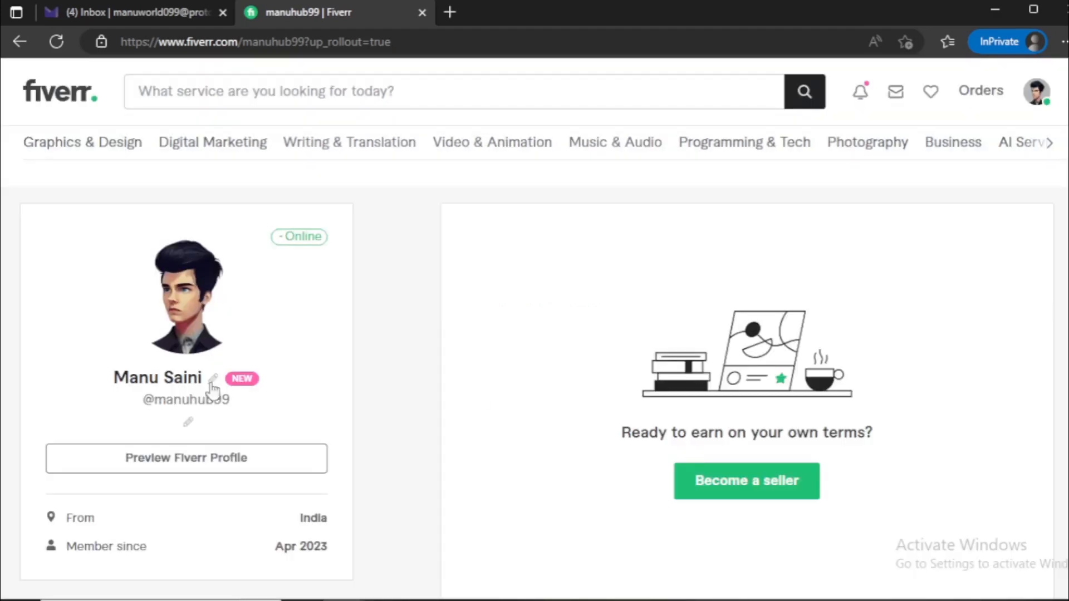
Open the profile description for editing and highlight its introductory sentences
scroll(212, 390, "down", 3)
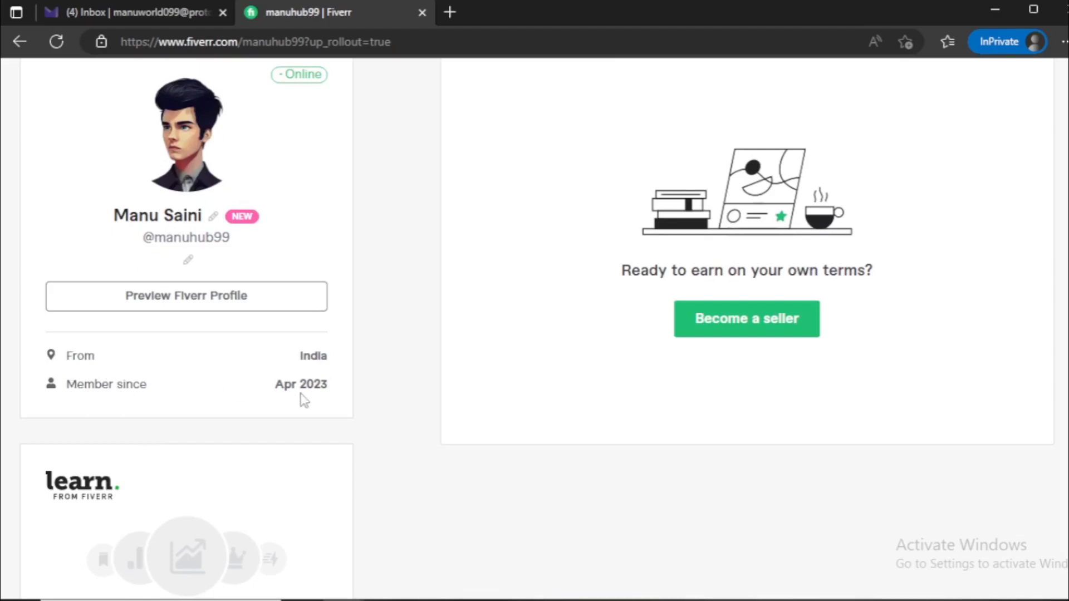
scroll(326, 415, "down", 1)
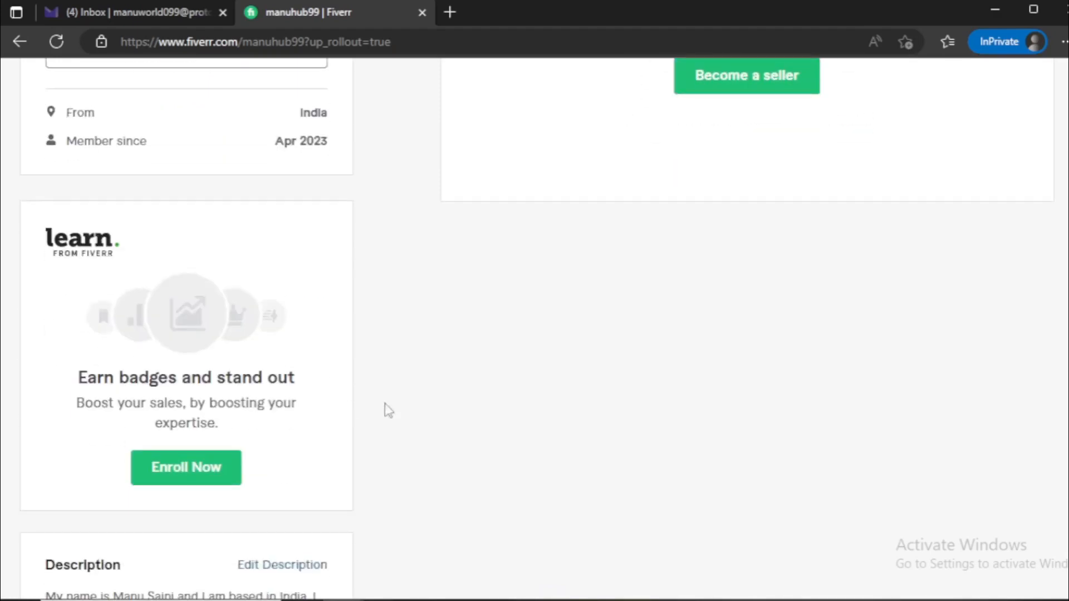
scroll(428, 405, "down", 5)
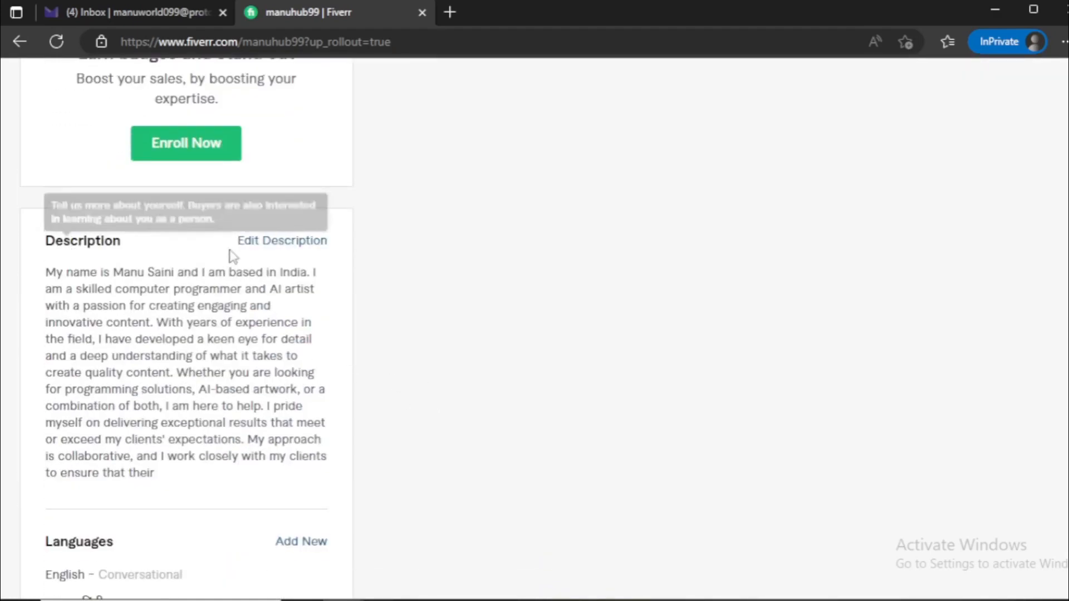
left_click(266, 245)
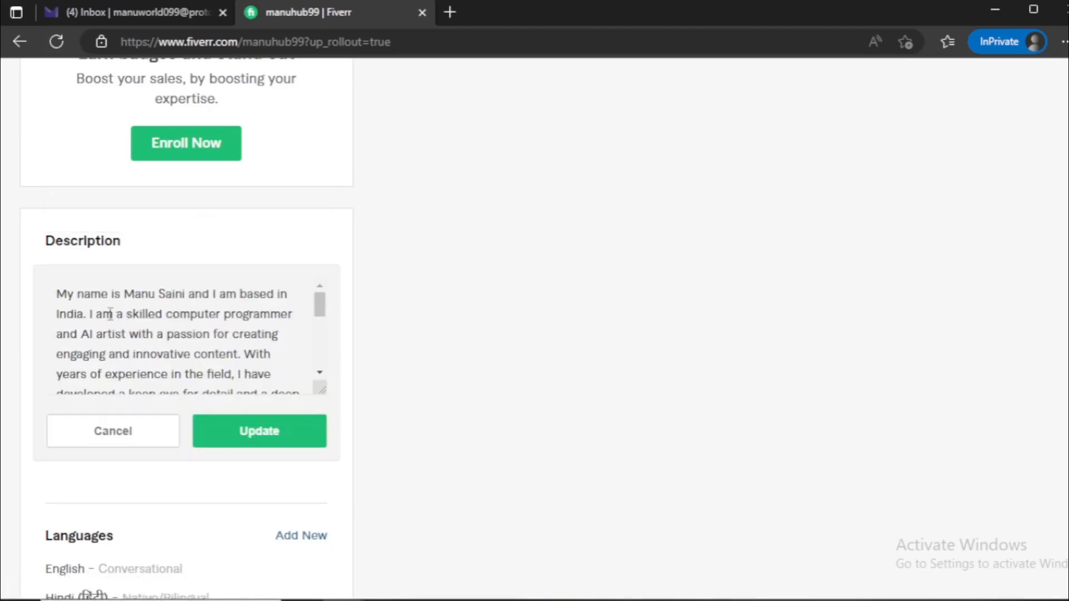
left_click_drag(58, 289, 239, 353)
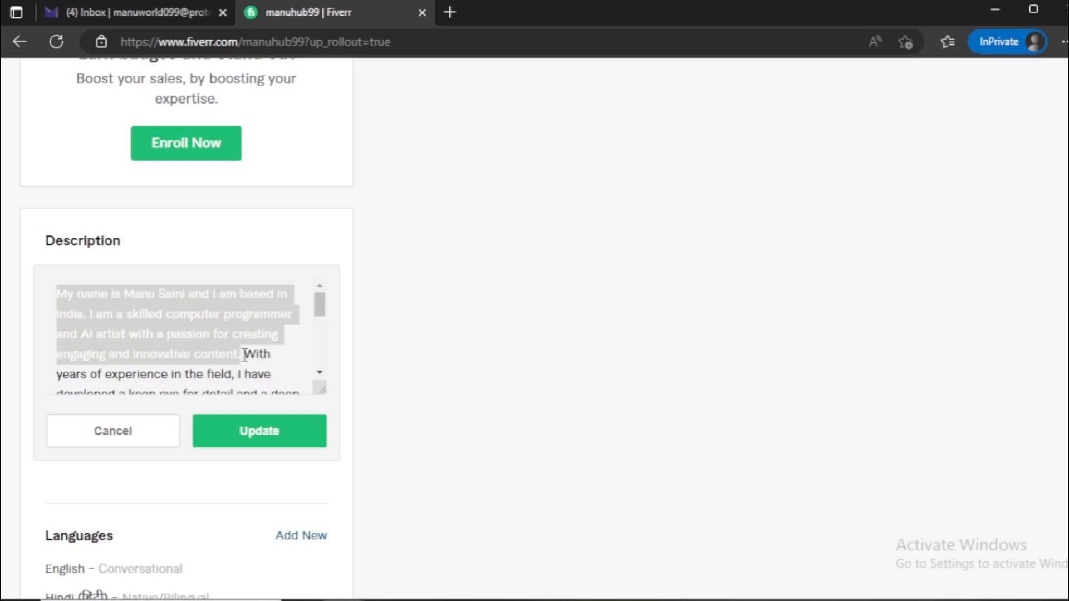
left_click(244, 354)
Examine the profile's Languages, Linked Accounts and Skills sections, including their explanatory hints
scroll(383, 331, "down", 4)
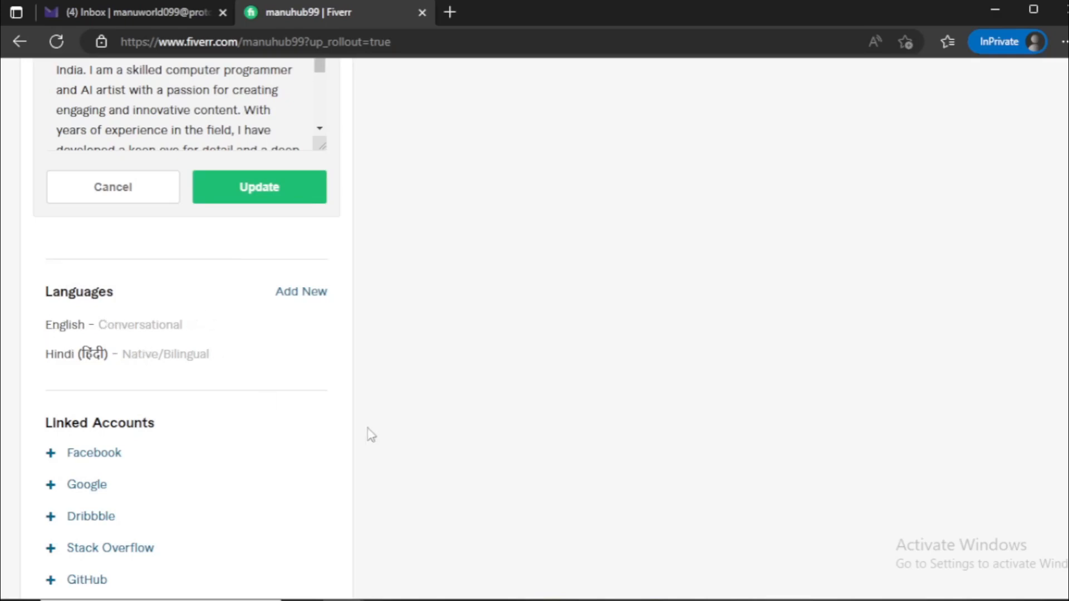
scroll(376, 432, "down", 2)
mouse_move(61, 343)
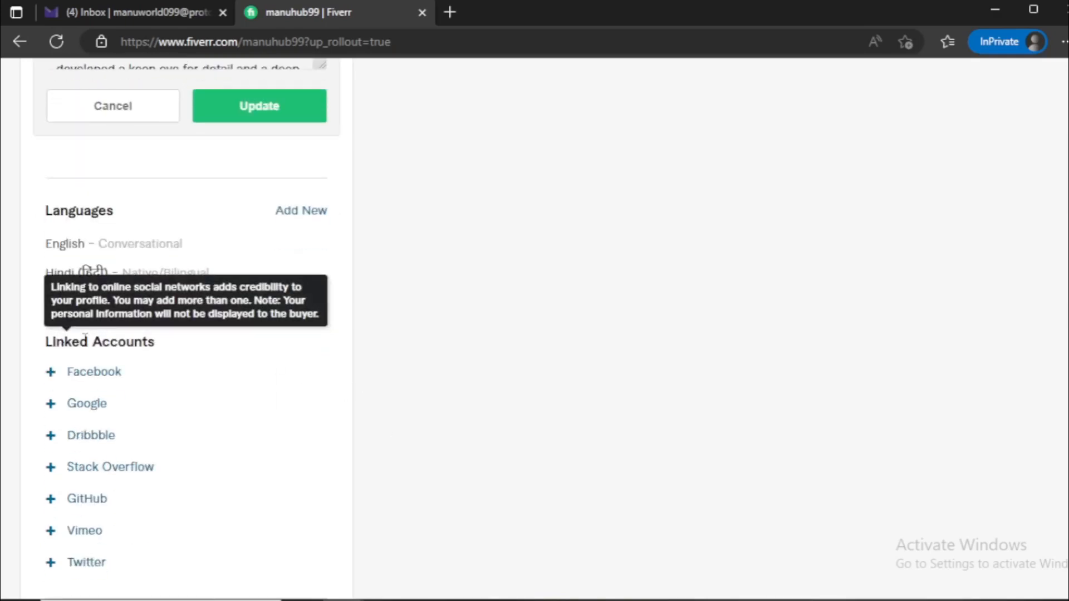
scroll(375, 371, "down", 2)
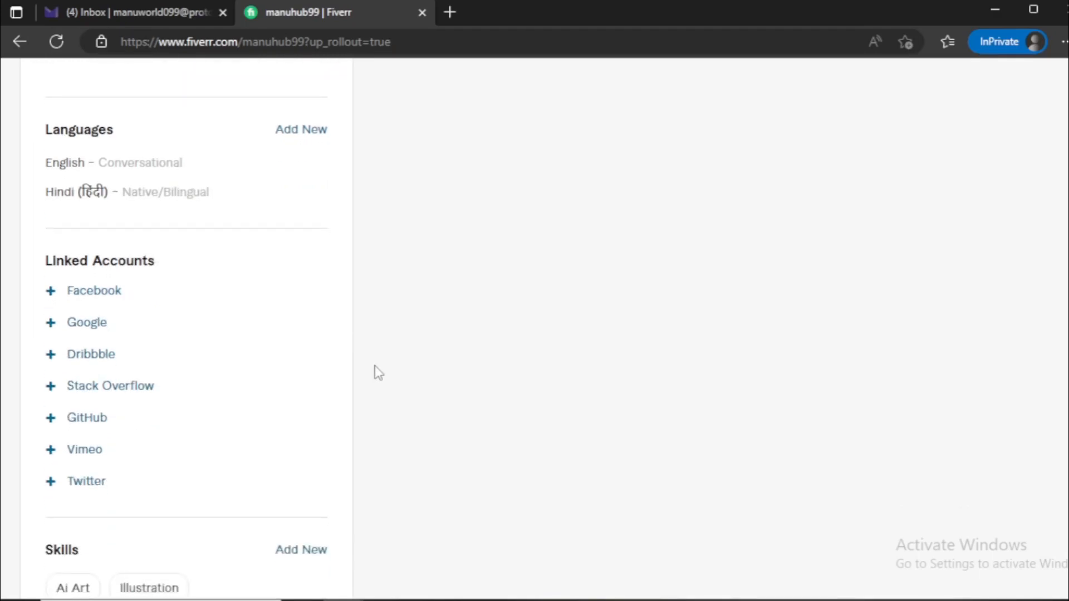
scroll(379, 372, "down", 4)
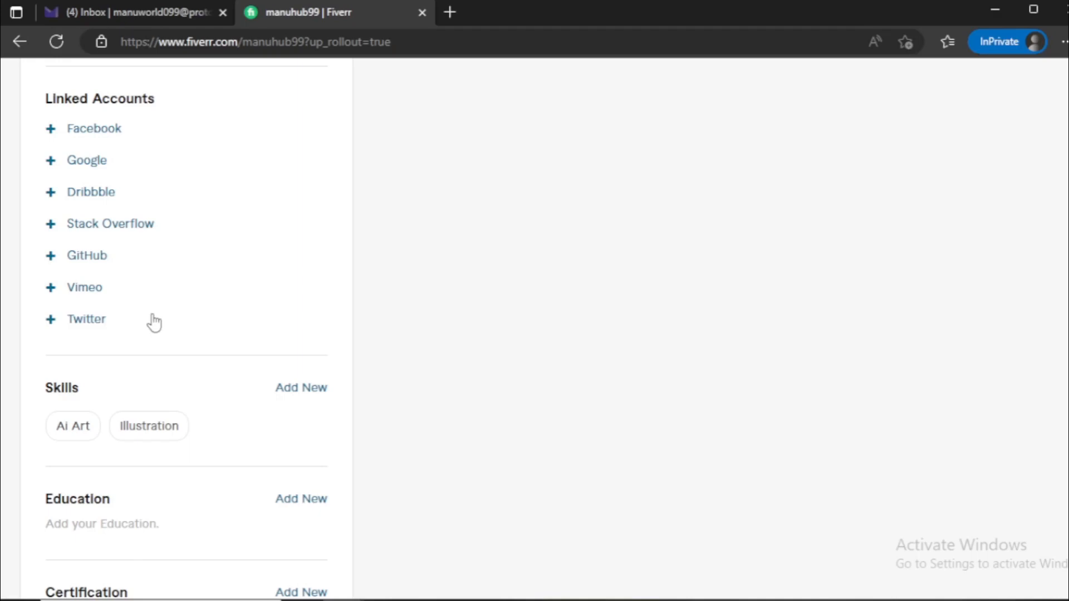
mouse_move(110, 390)
mouse_move(59, 387)
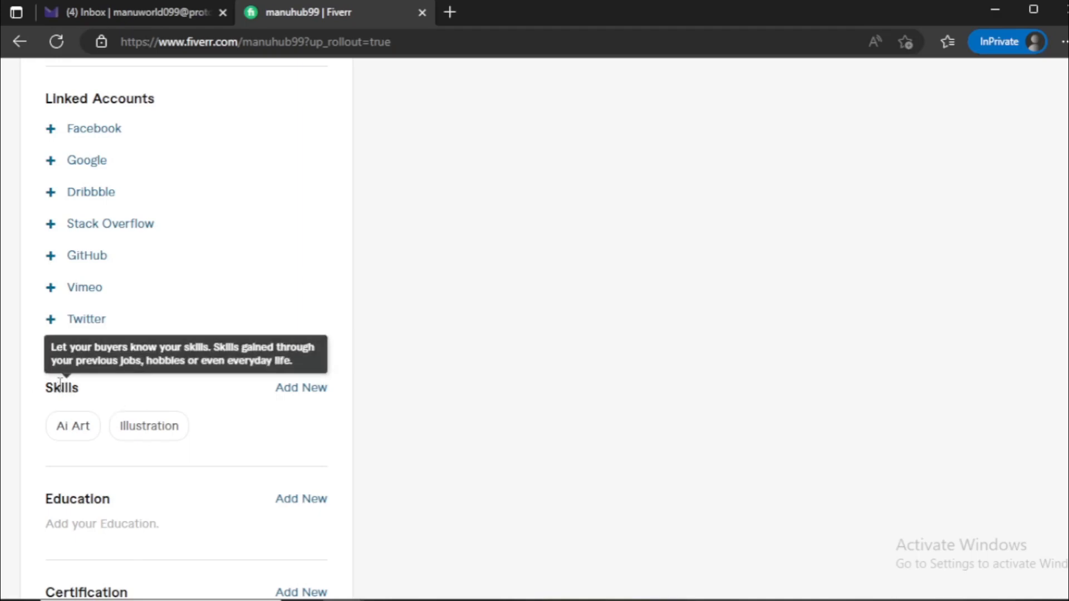
Fill in a new skill entry named "AI art" with the Intermediate experience level
left_click(301, 393)
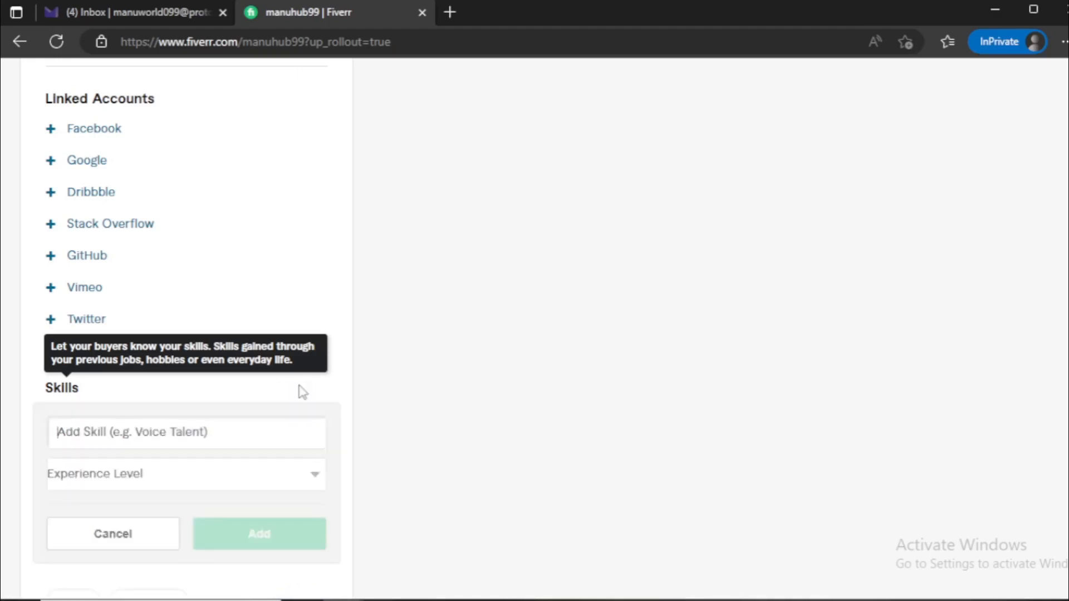
scroll(167, 412, "down", 3)
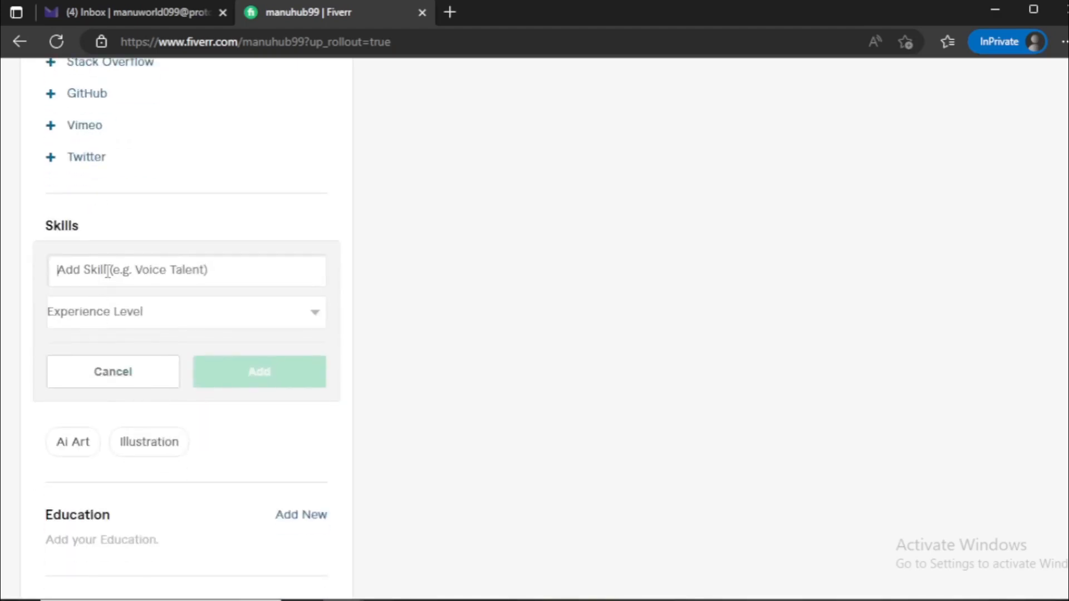
type("ai a")
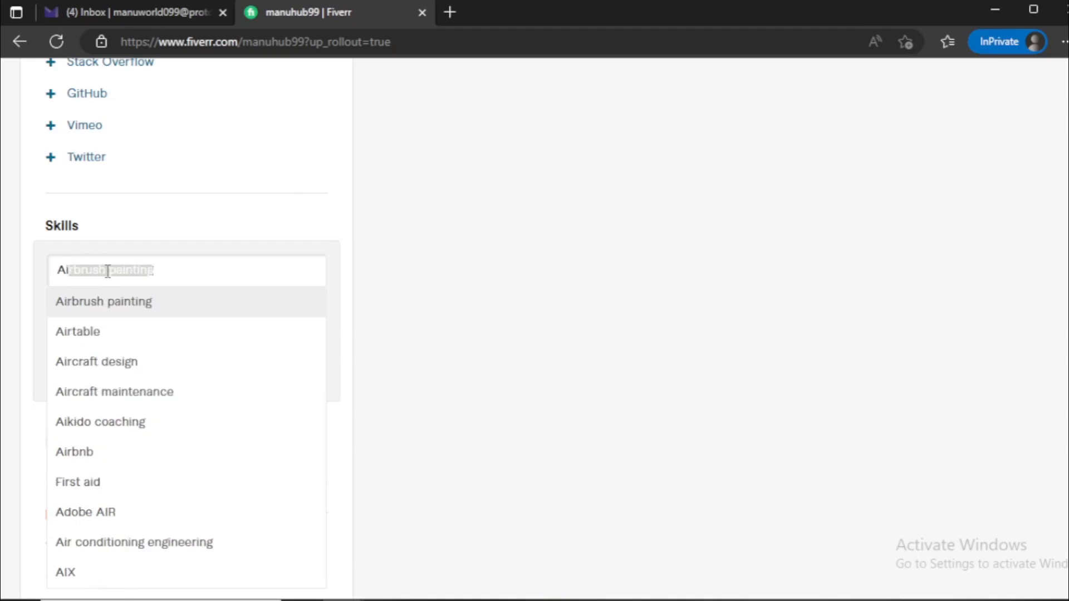
type("rt")
left_click(101, 306)
left_click(102, 314)
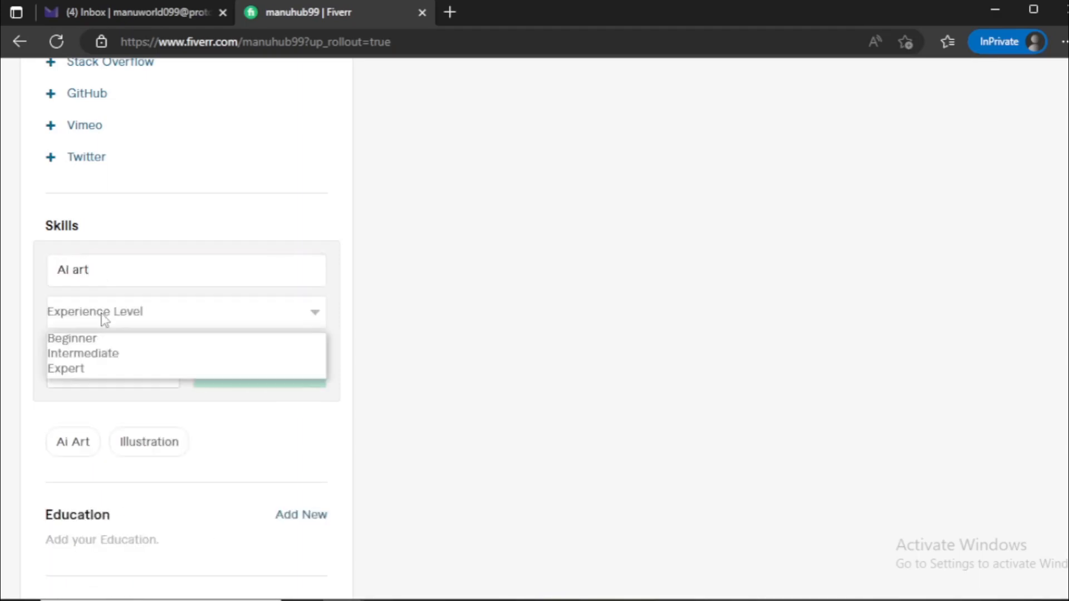
left_click(84, 353)
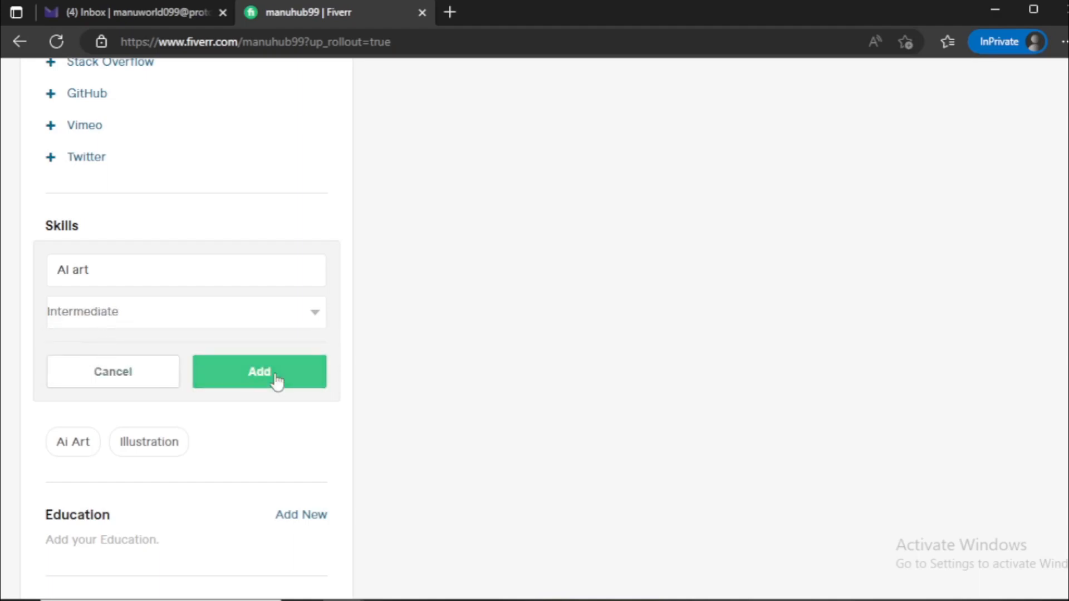
Look through the Education and Certification sections and open the account's Become a Seller page
scroll(4, 389, "down", 3)
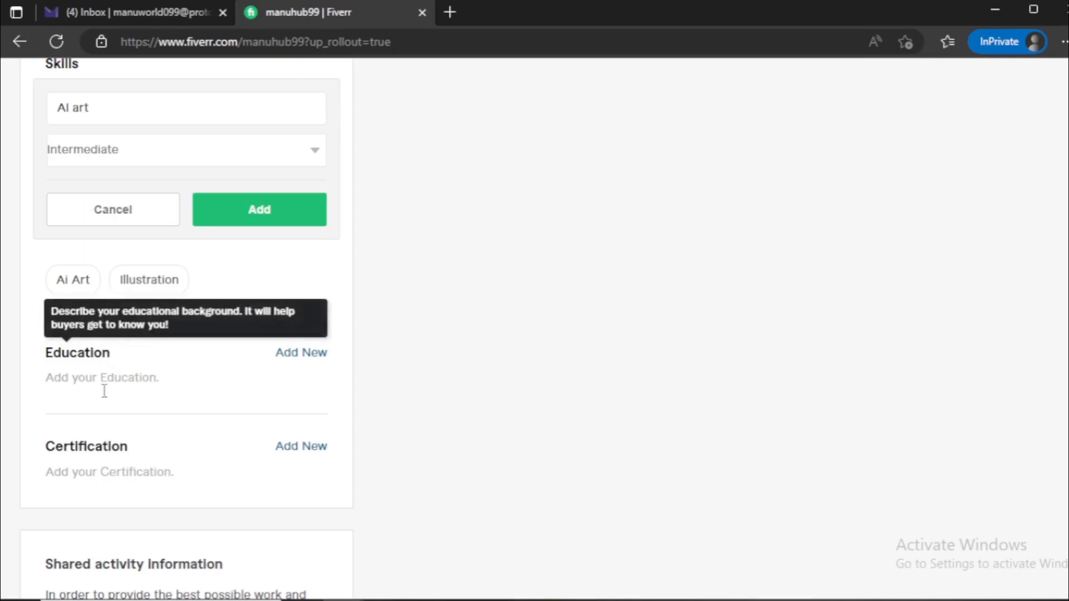
scroll(59, 423, "down", 3)
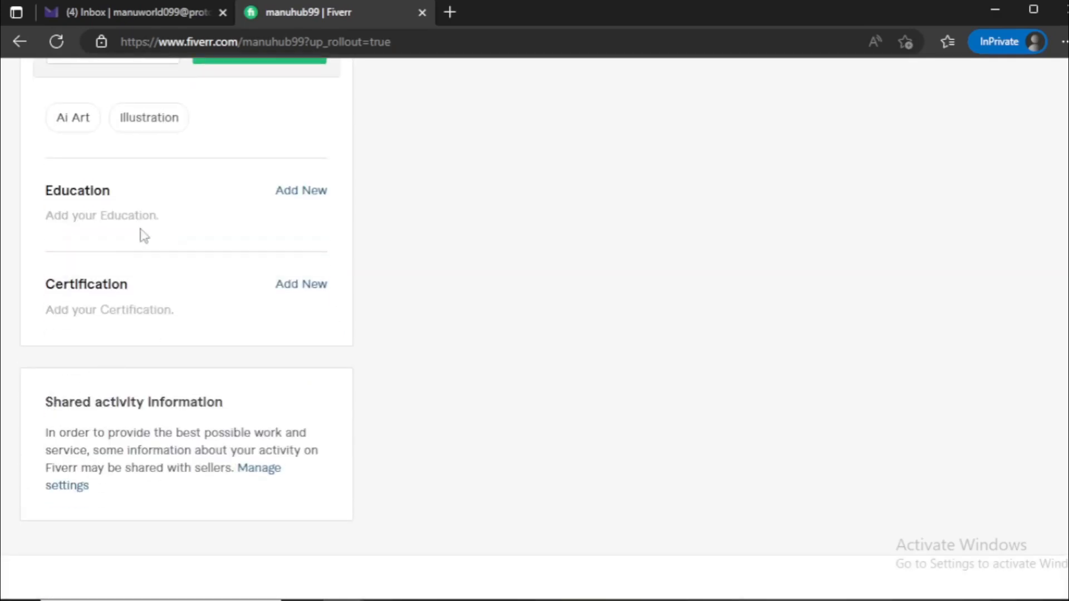
scroll(329, 310, "up", 9)
scroll(489, 338, "up", 15)
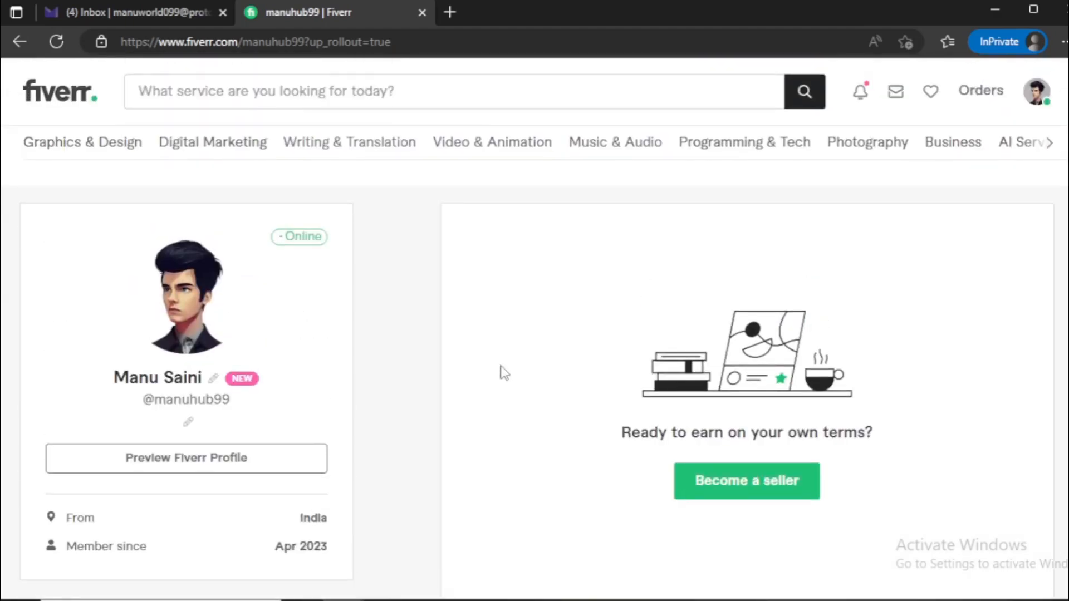
left_click(1037, 99)
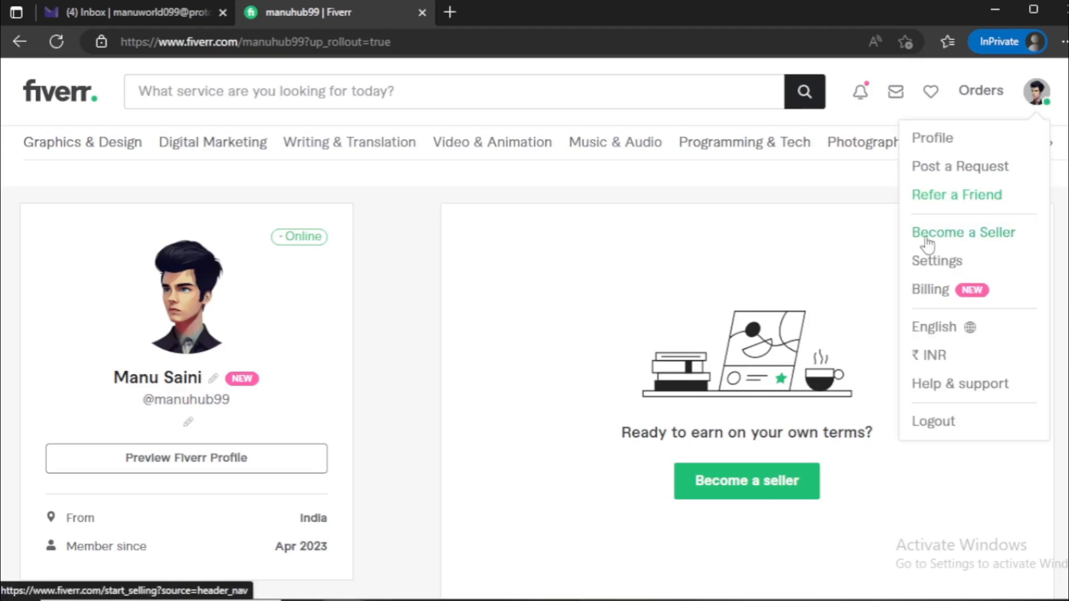
left_click(980, 233)
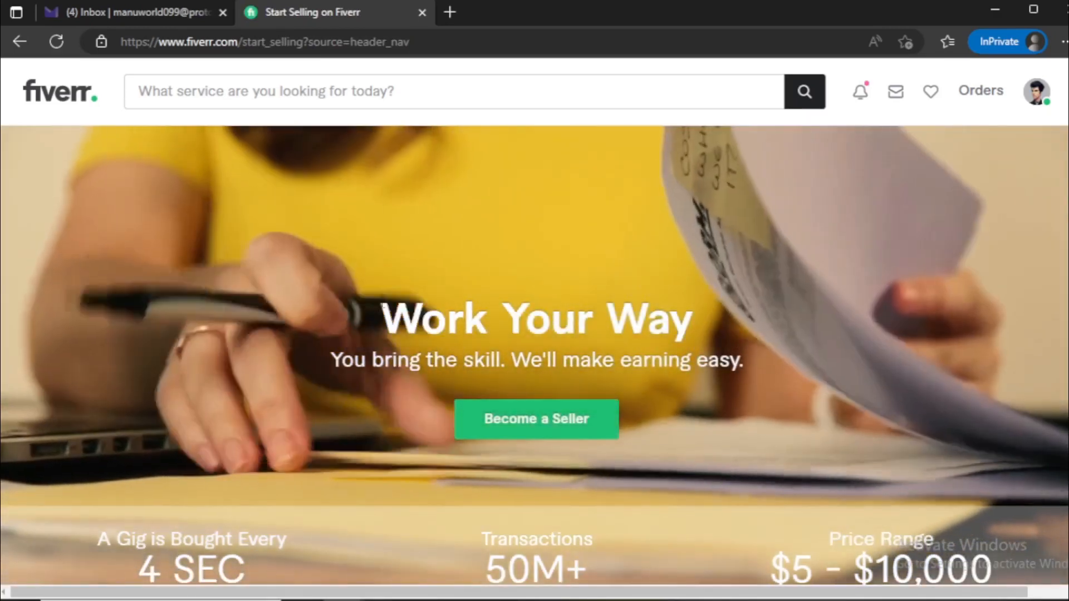
Start the seller onboarding and continue past the selling breakdown overview
left_click_drag(387, 315, 677, 301)
left_click(365, 338)
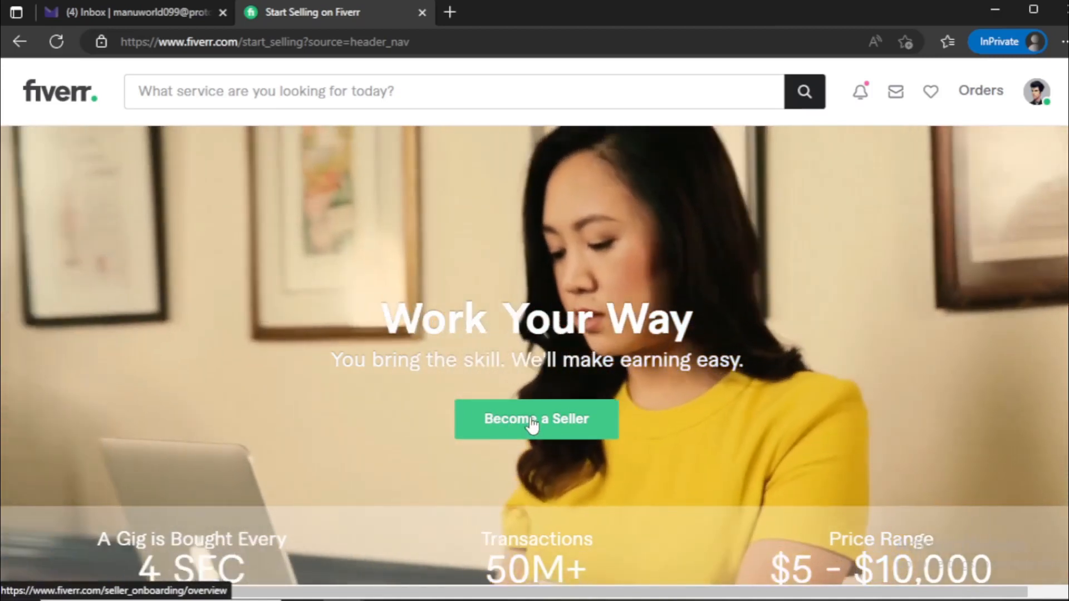
left_click(532, 425)
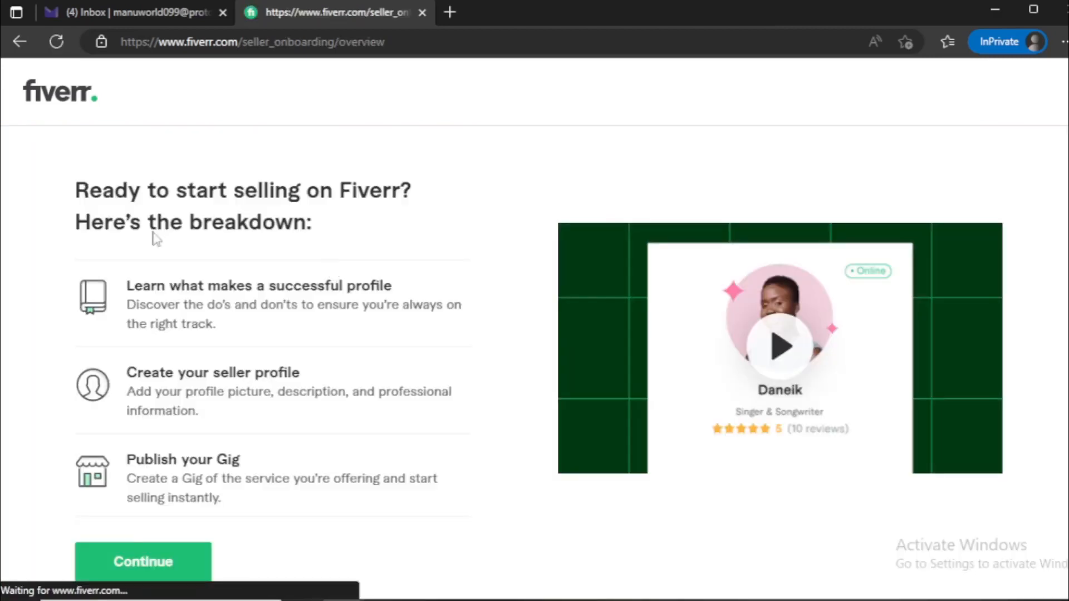
left_click_drag(76, 189, 303, 226)
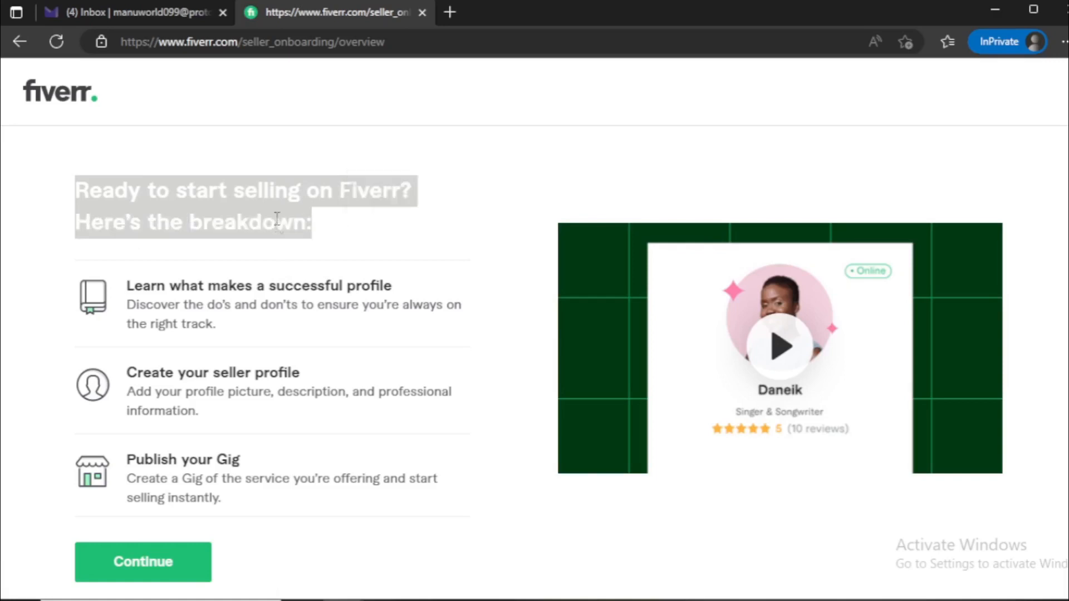
left_click(289, 240)
scroll(271, 274, "down", 1)
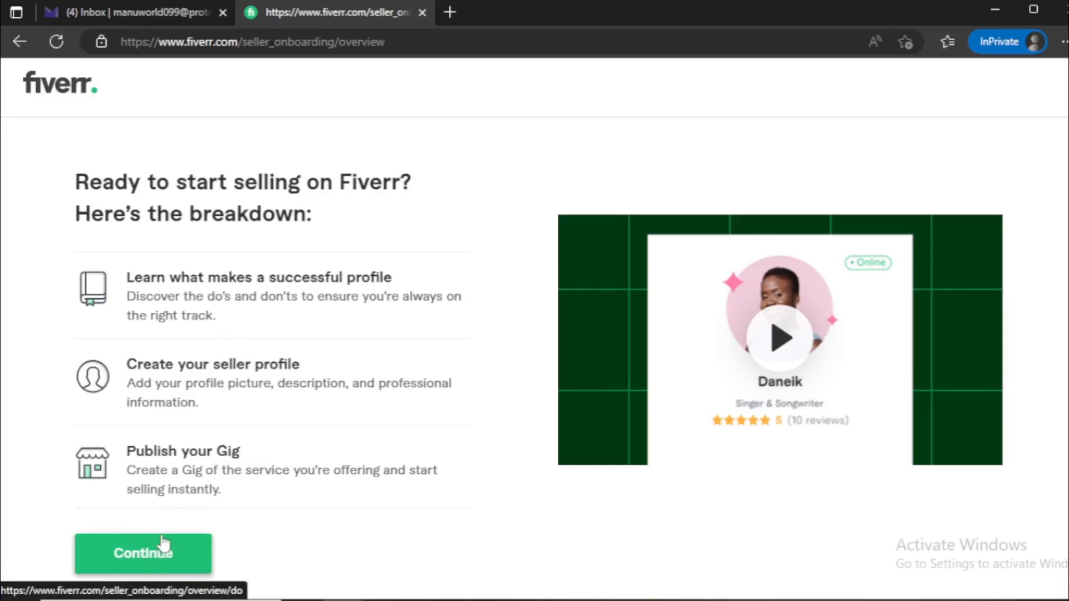
left_click(160, 559)
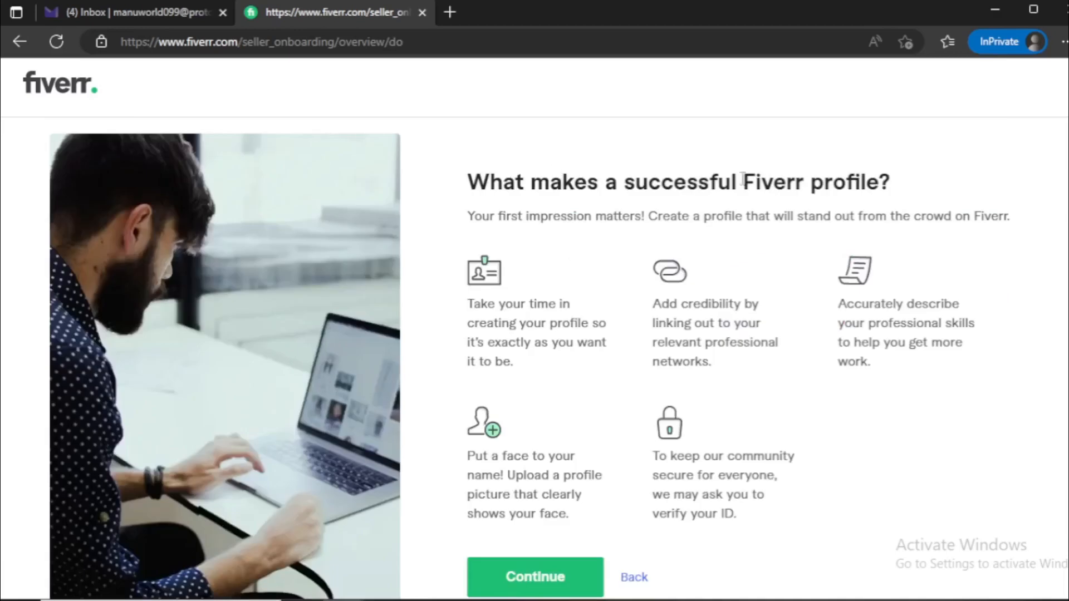
Go through the successful-profile tips and the things-to-avoid page to reach the Personal Info form
left_click_drag(477, 175, 896, 174)
left_click(705, 176)
scroll(648, 334, "down", 1)
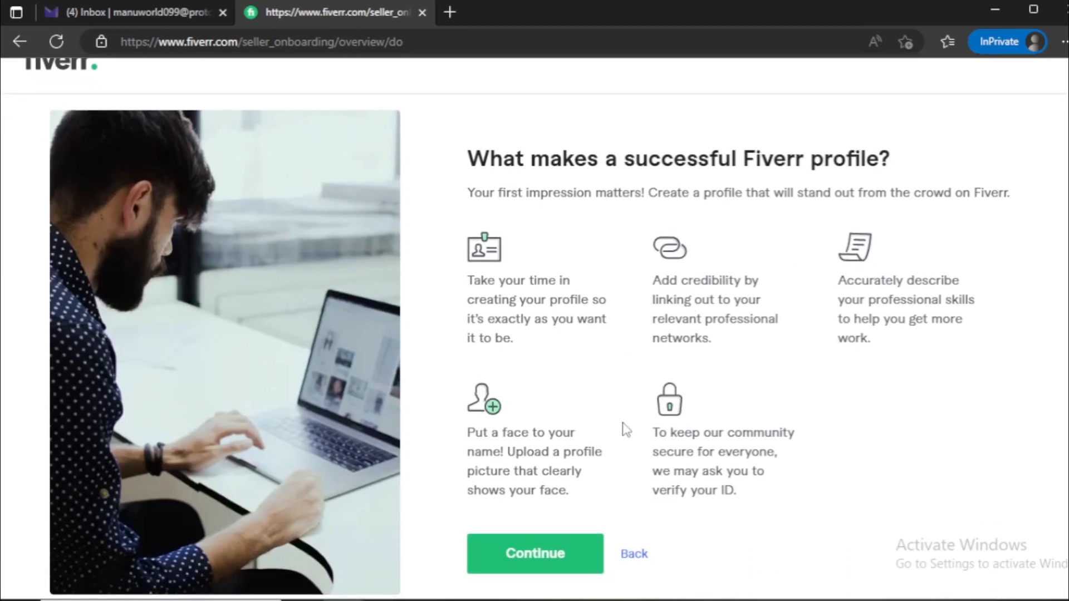
left_click(525, 557)
left_click_drag(468, 158, 876, 150)
left_click(529, 207)
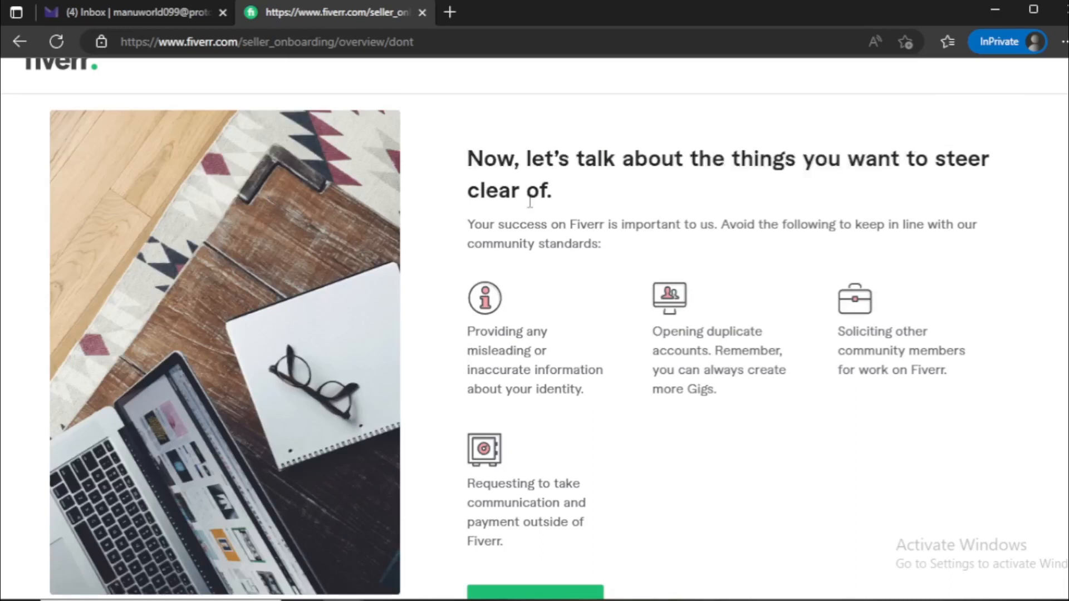
scroll(601, 357, "down", 1)
left_click(586, 560)
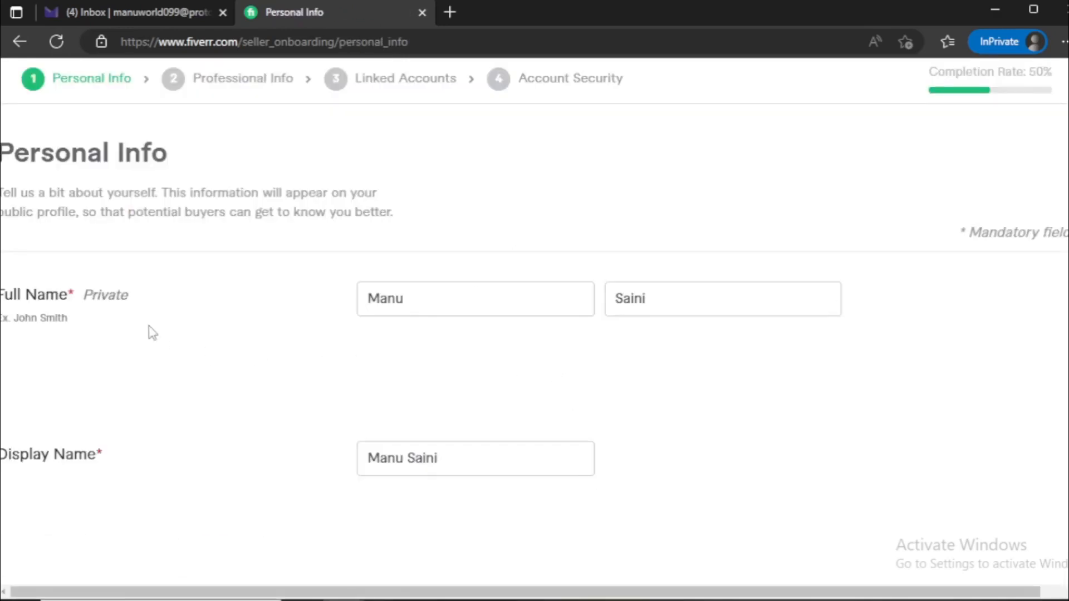
Review the Personal Info form's full name, display name, profile picture, description and languages
left_click_drag(13, 153, 170, 157)
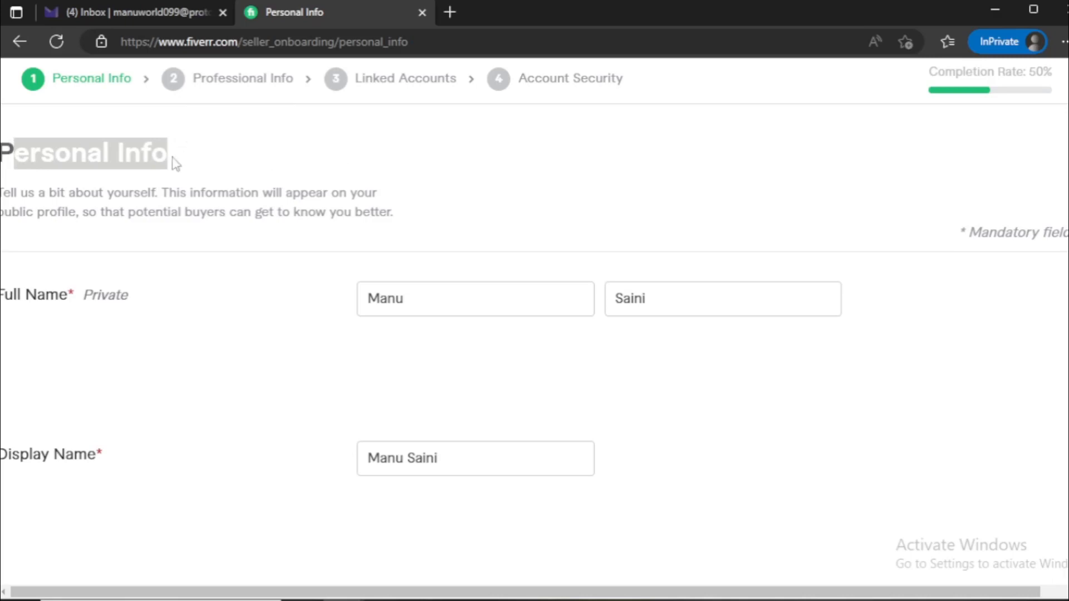
left_click(137, 158)
left_click(416, 296)
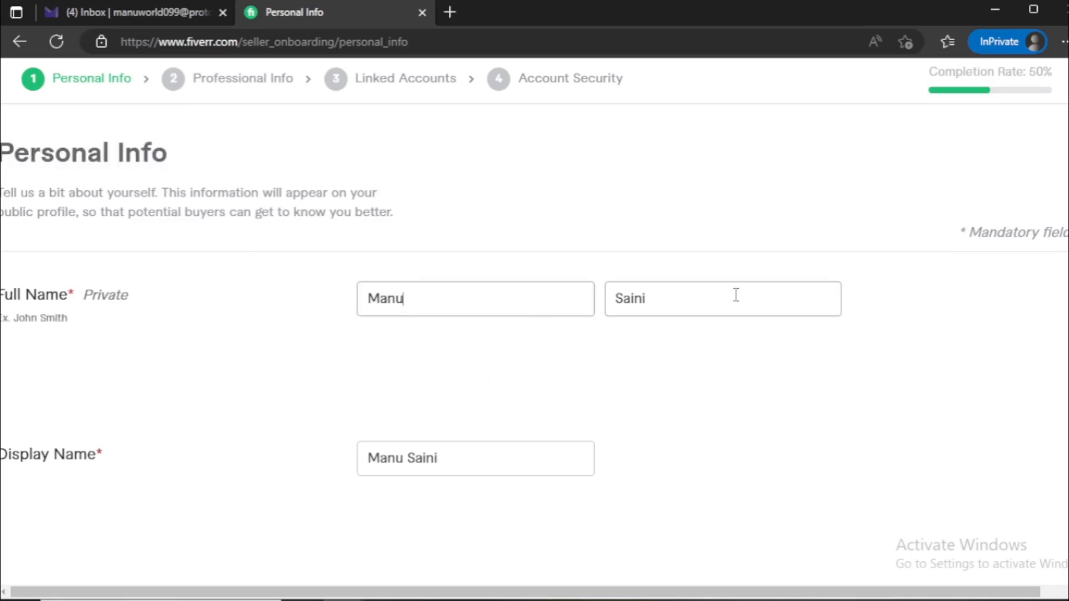
scroll(324, 434, "down", 3)
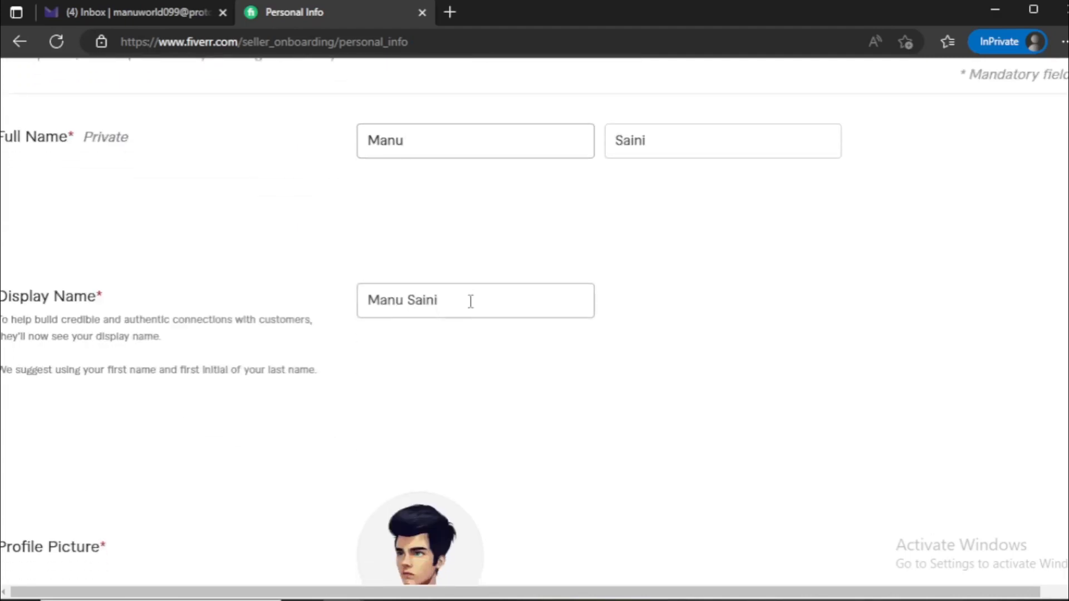
left_click_drag(469, 301, 324, 299)
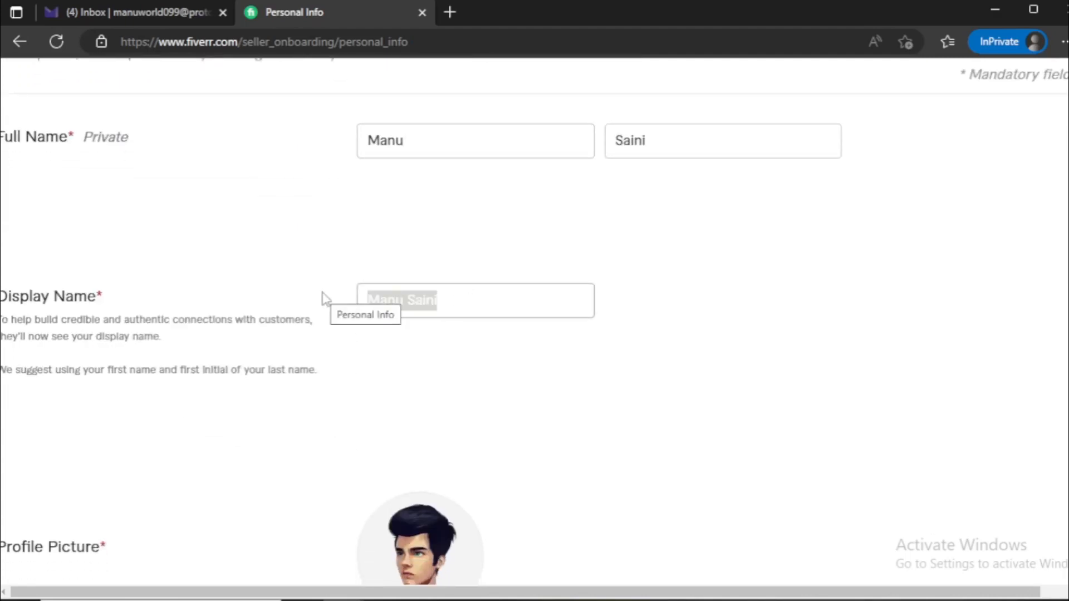
left_click(477, 302)
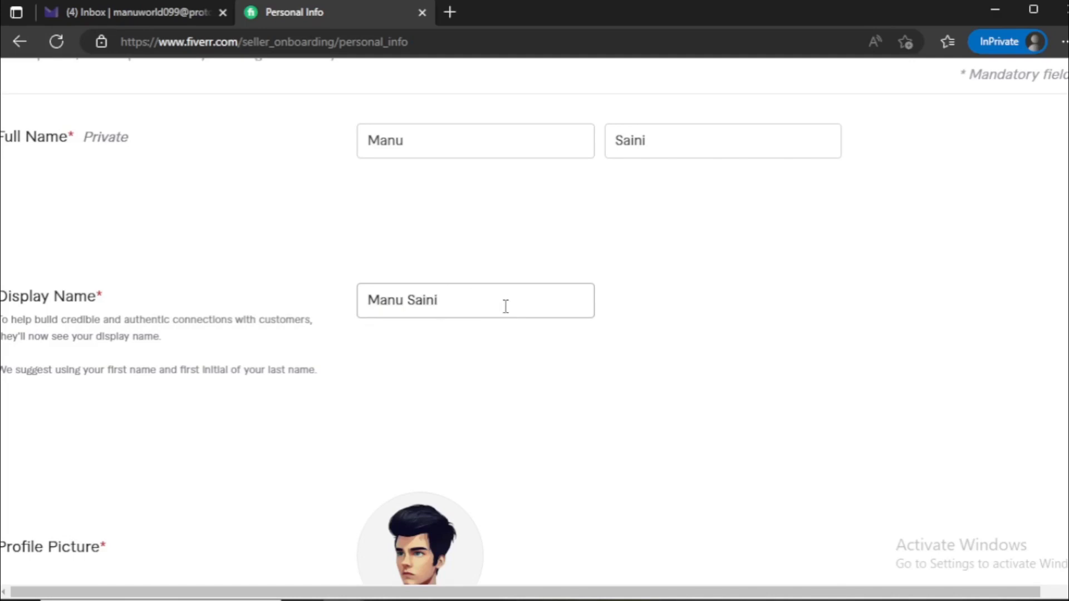
left_click_drag(506, 305, 324, 313)
left_click(327, 344)
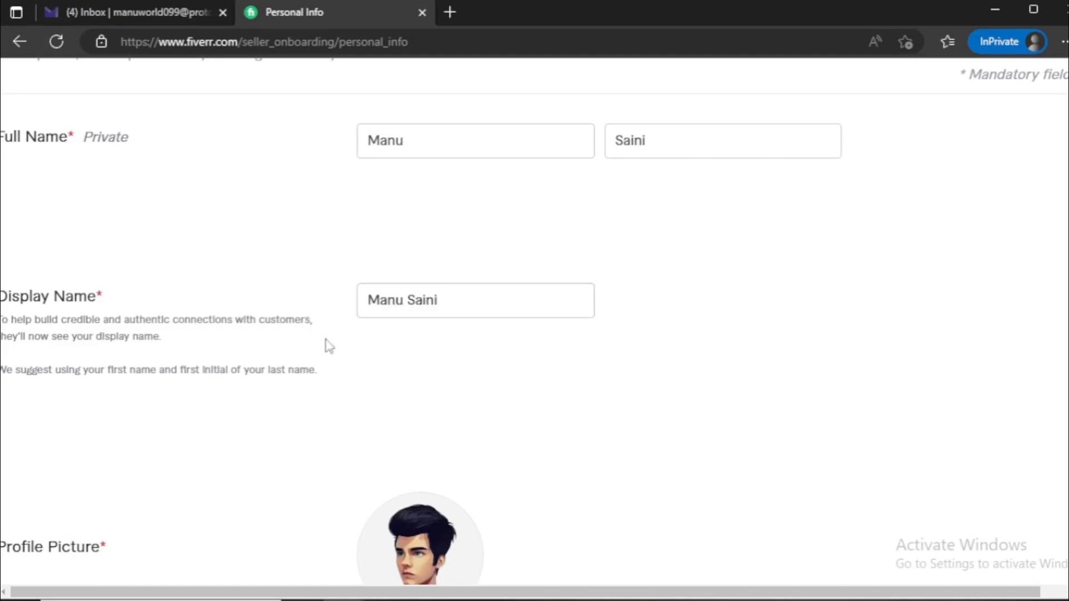
scroll(327, 346, "down", 4)
scroll(251, 379, "down", 3)
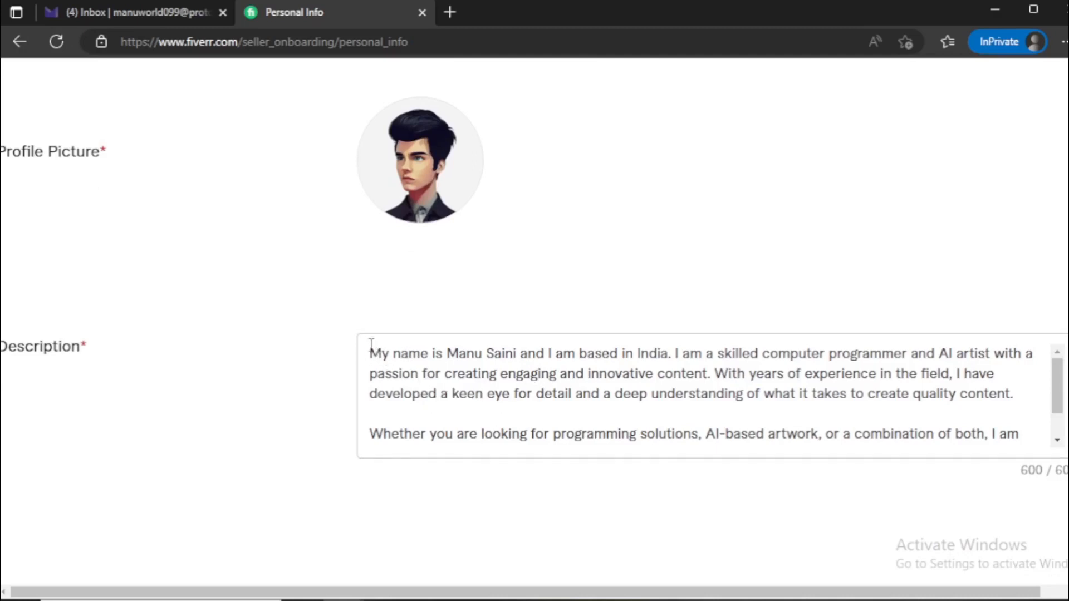
left_click_drag(370, 354, 974, 437)
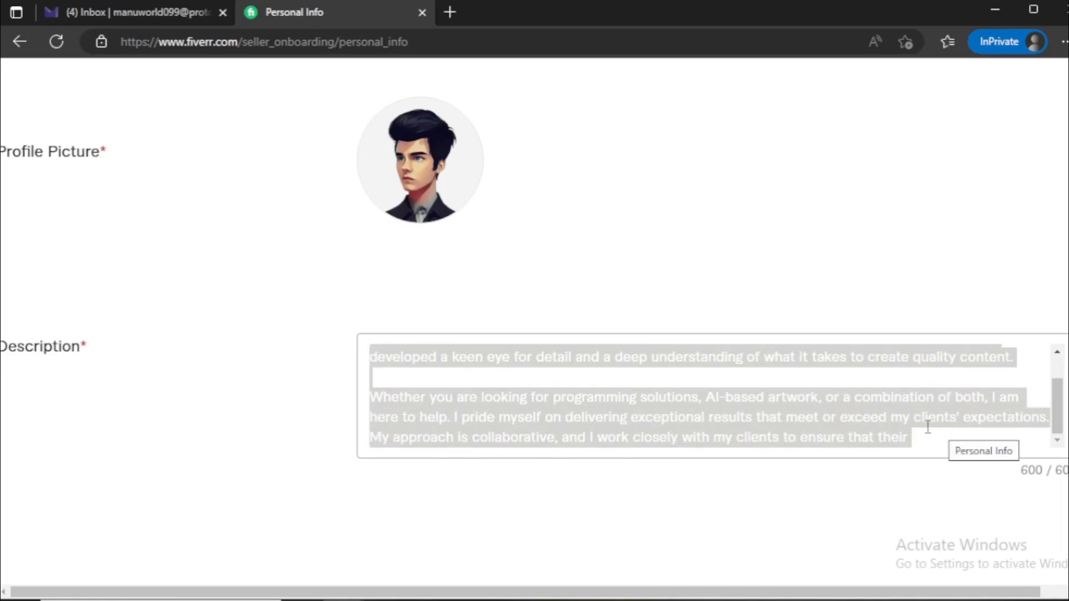
scroll(389, 378, "down", 3)
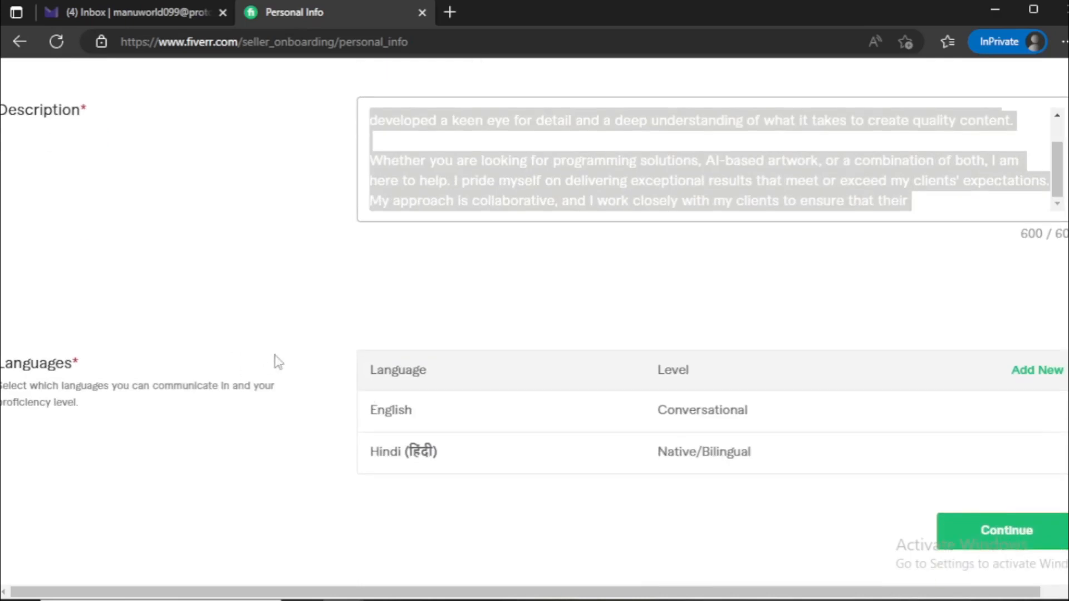
left_click(281, 361)
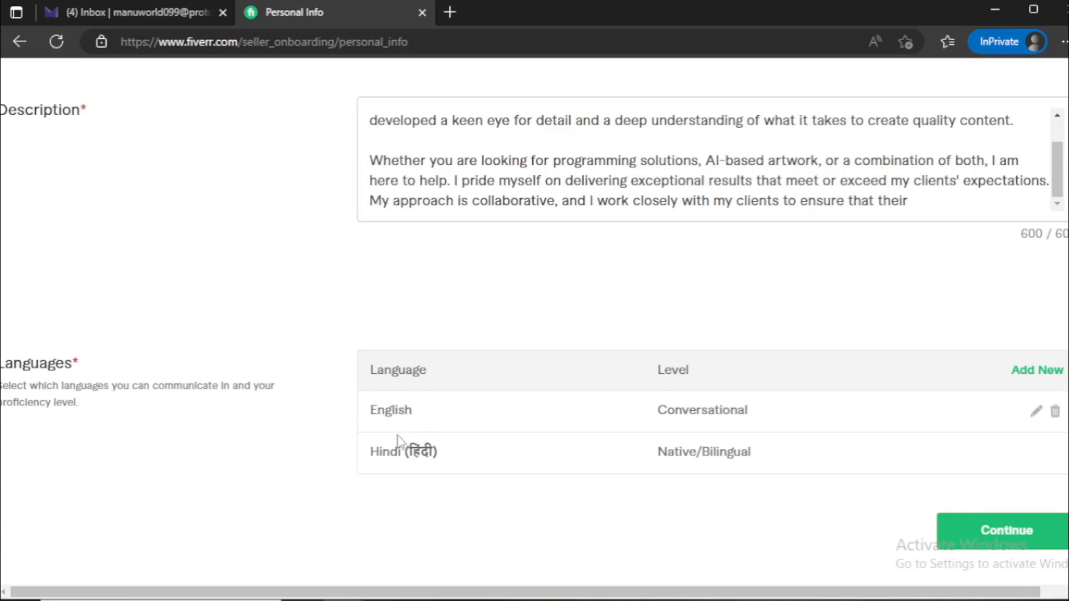
Start a new language entry and search its language list for Hindi
left_click(1035, 374)
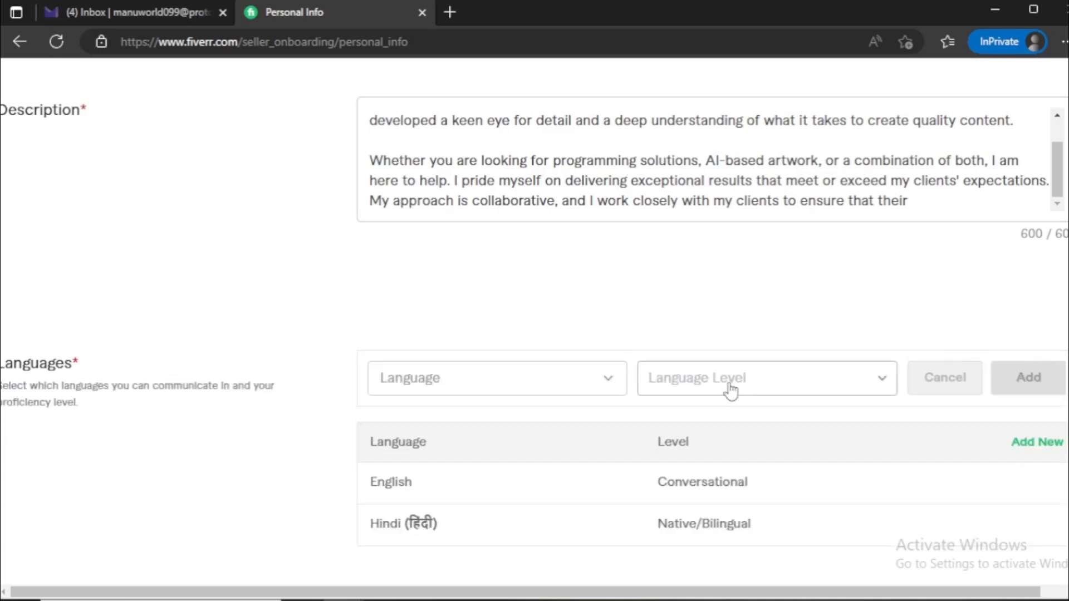
left_click(423, 389)
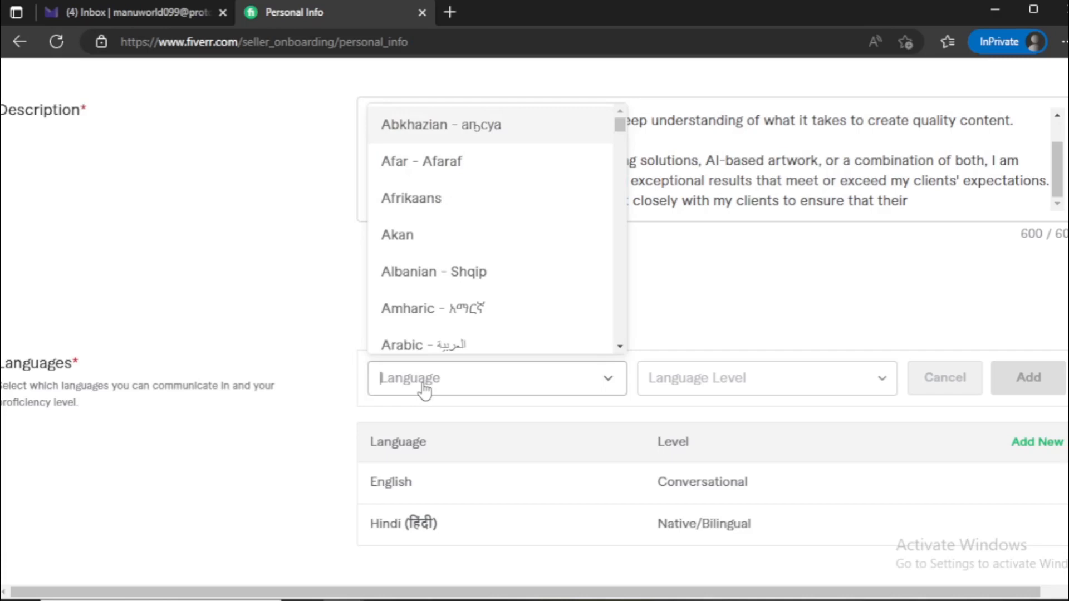
type("hi")
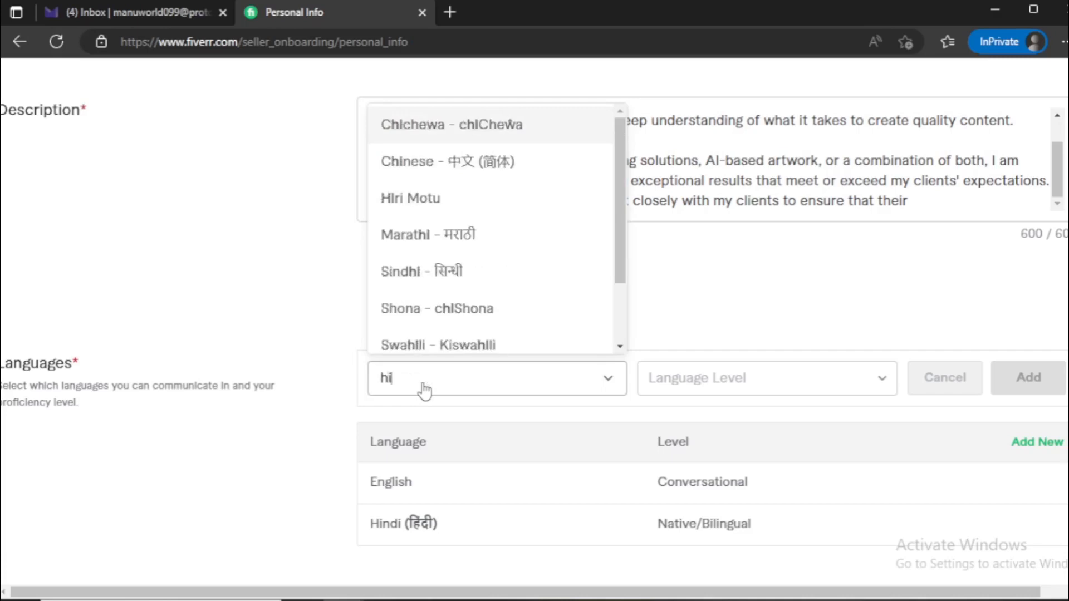
type("ndi")
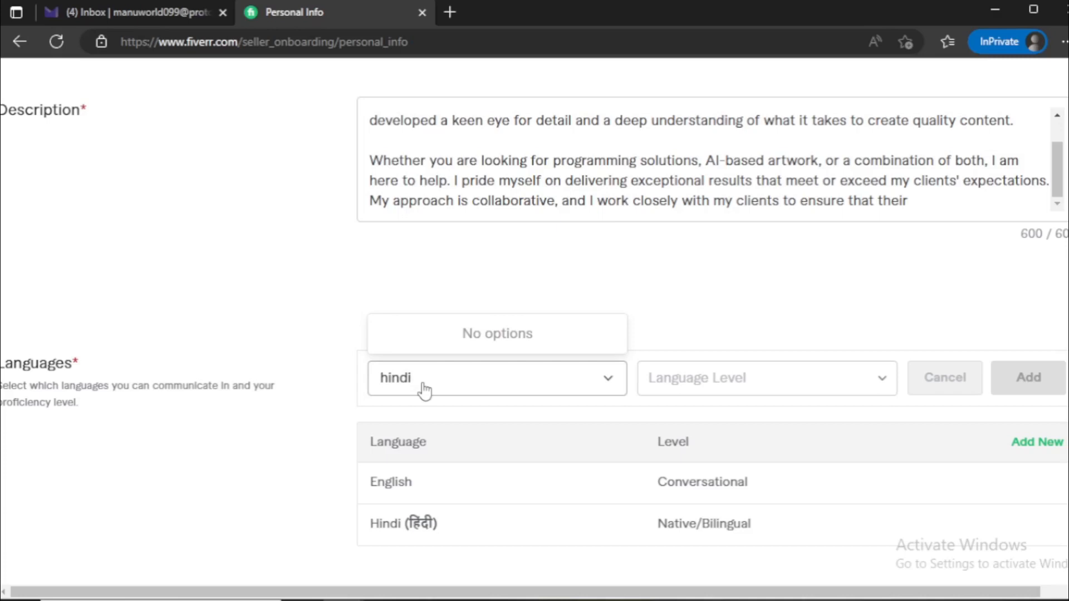
key("BackSpace")
key("BackSpace")
key("BackSpace")
key("BackSpace")
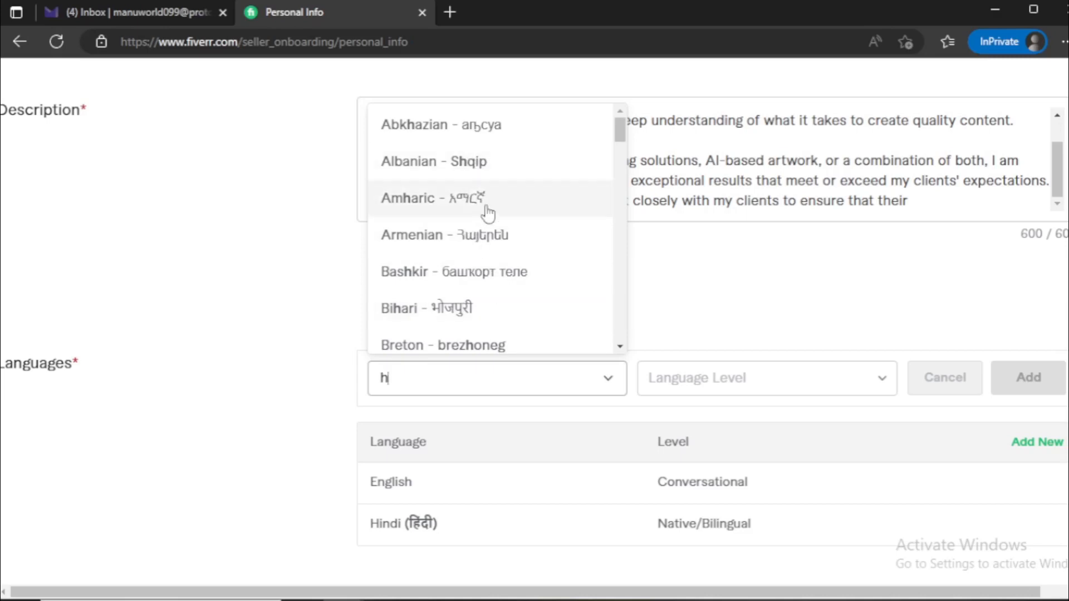
scroll(488, 255, "down", 1)
scroll(488, 255, "down", 3)
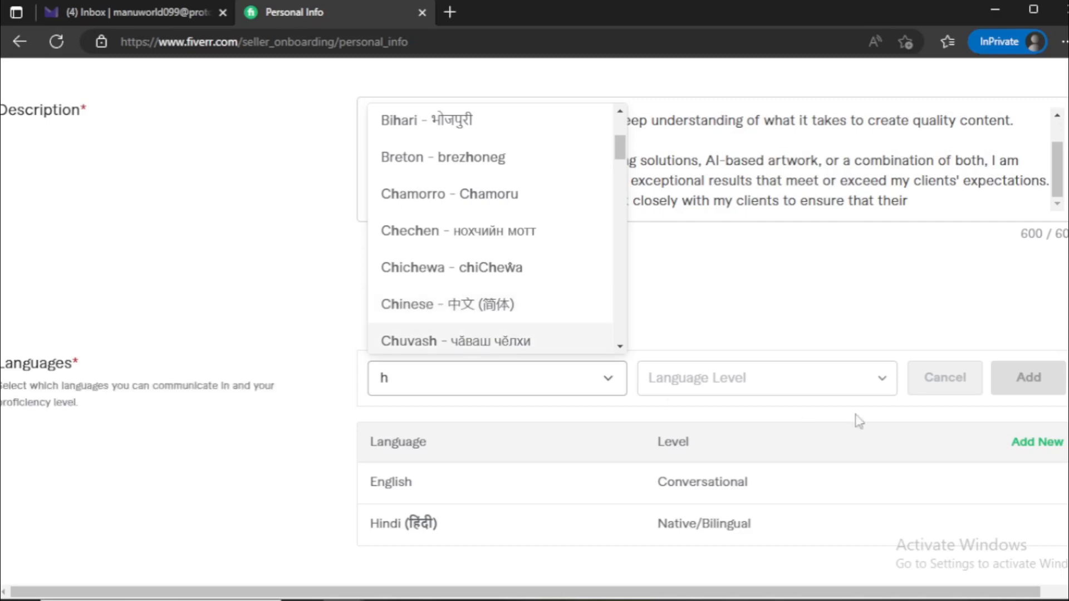
View the available language proficiency levels and continue to the Professional Info page
left_click(710, 378)
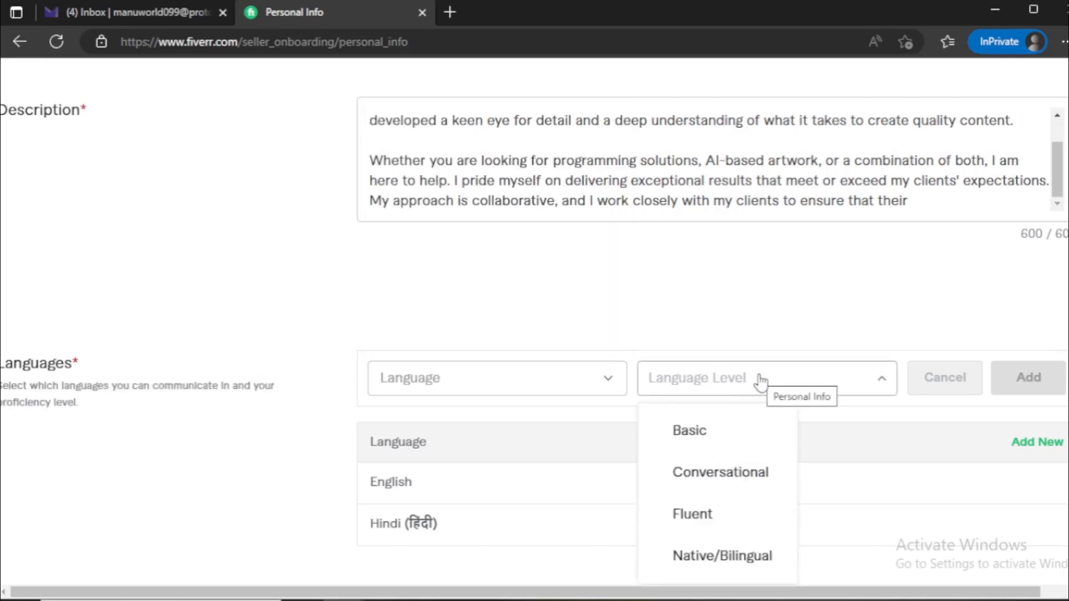
scroll(760, 383, "down", 2)
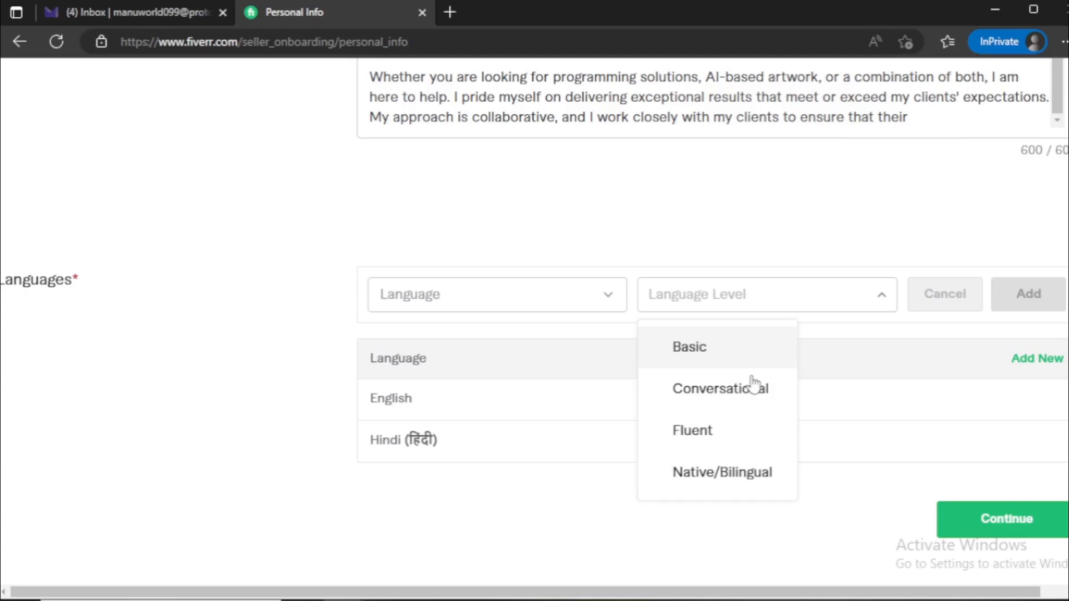
left_click(729, 225)
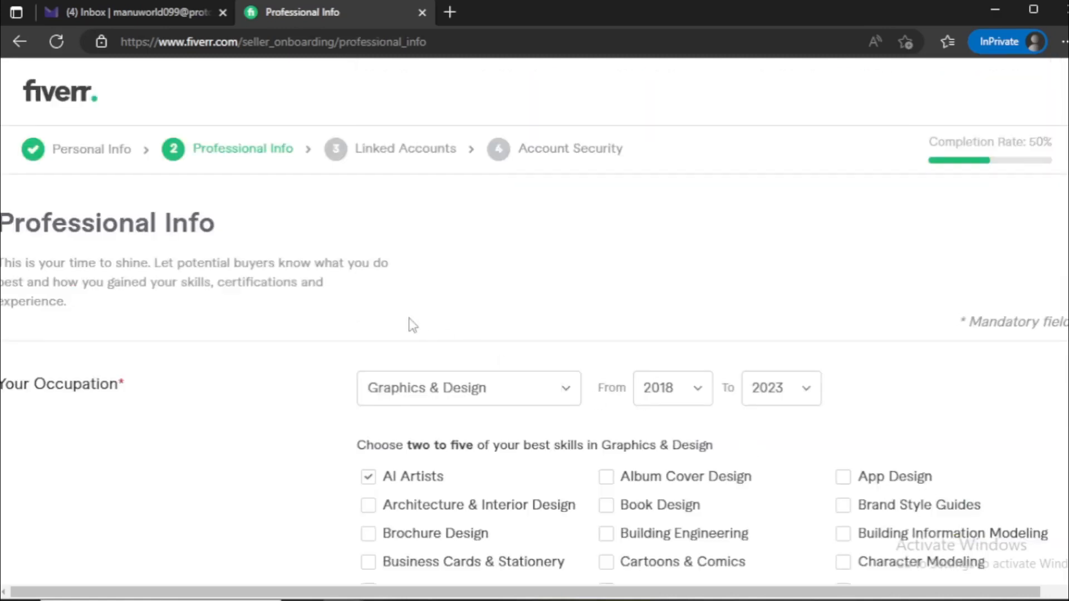
left_click_drag(213, 229, 2, 228)
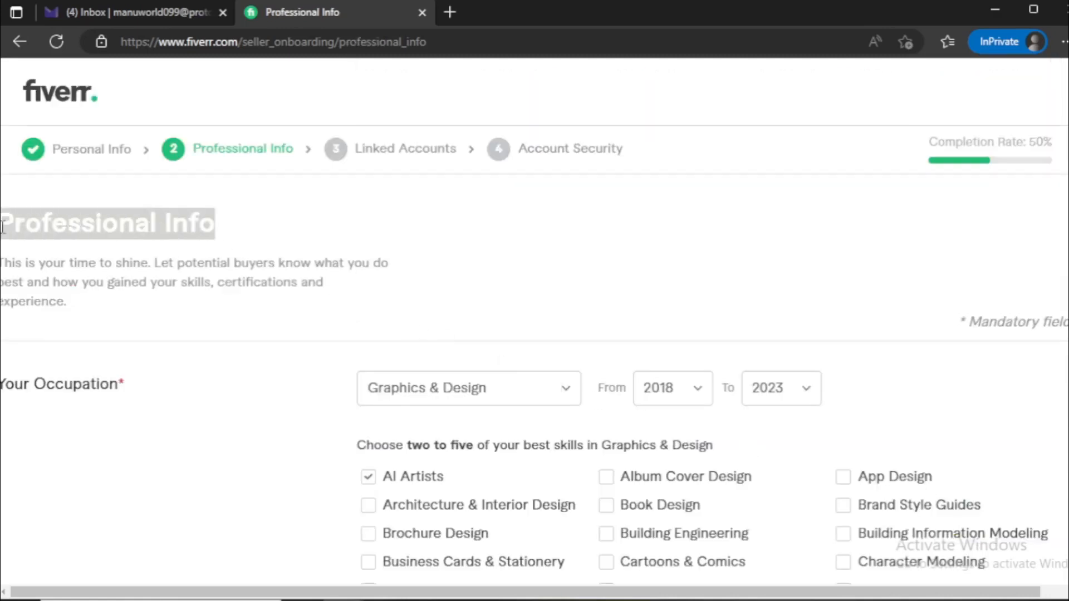
left_click(170, 258)
left_click_drag(241, 236, 4, 230)
left_click(234, 243)
Look through the occupation categories and choose Graphics & Design as the occupation
scroll(341, 310, "down", 3)
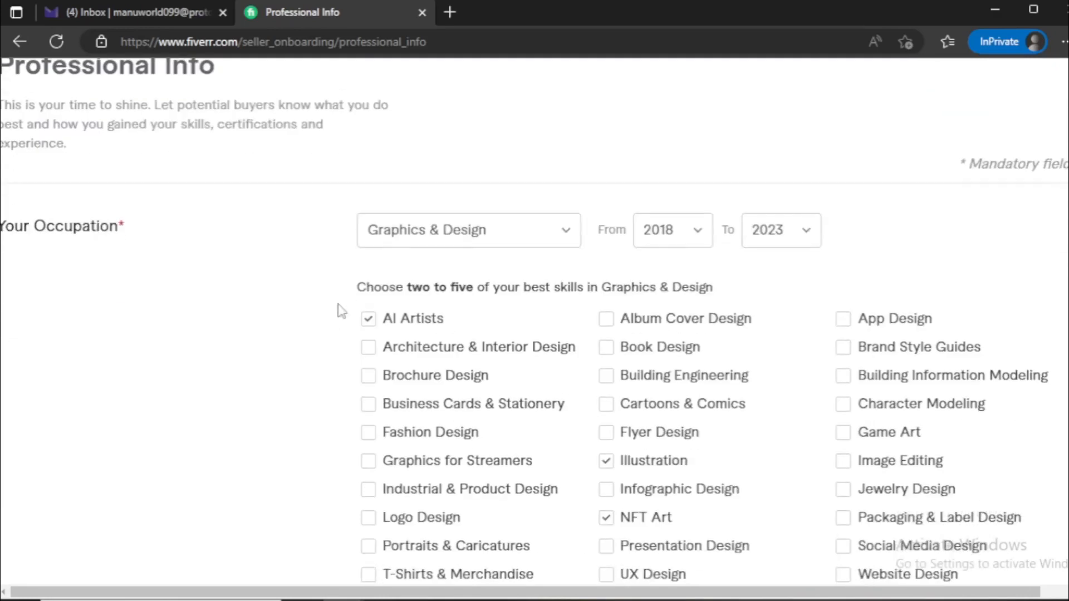
left_click(471, 236)
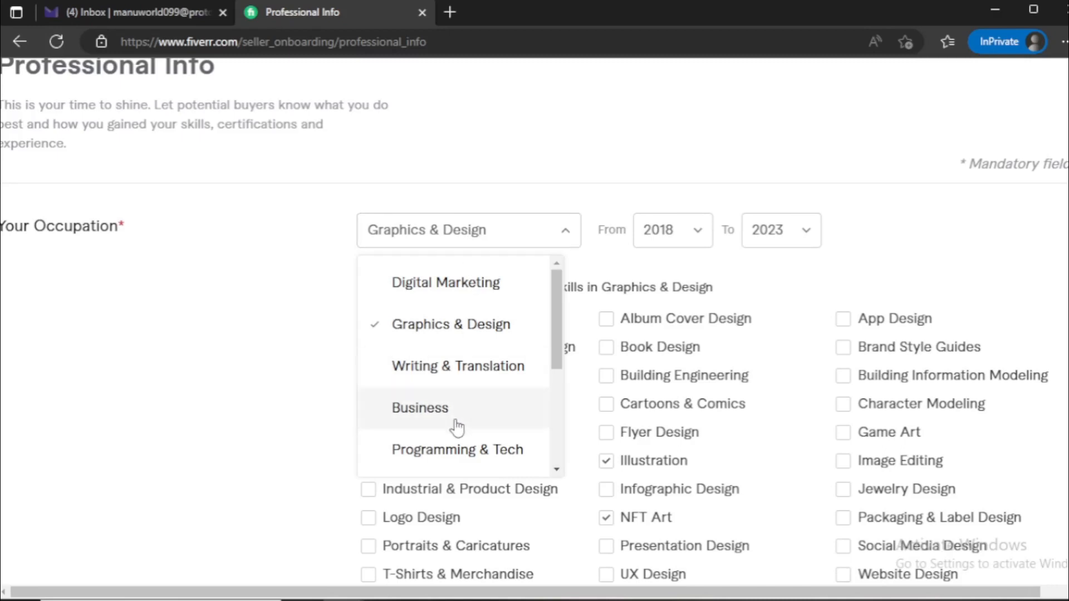
scroll(451, 362, "down", 1)
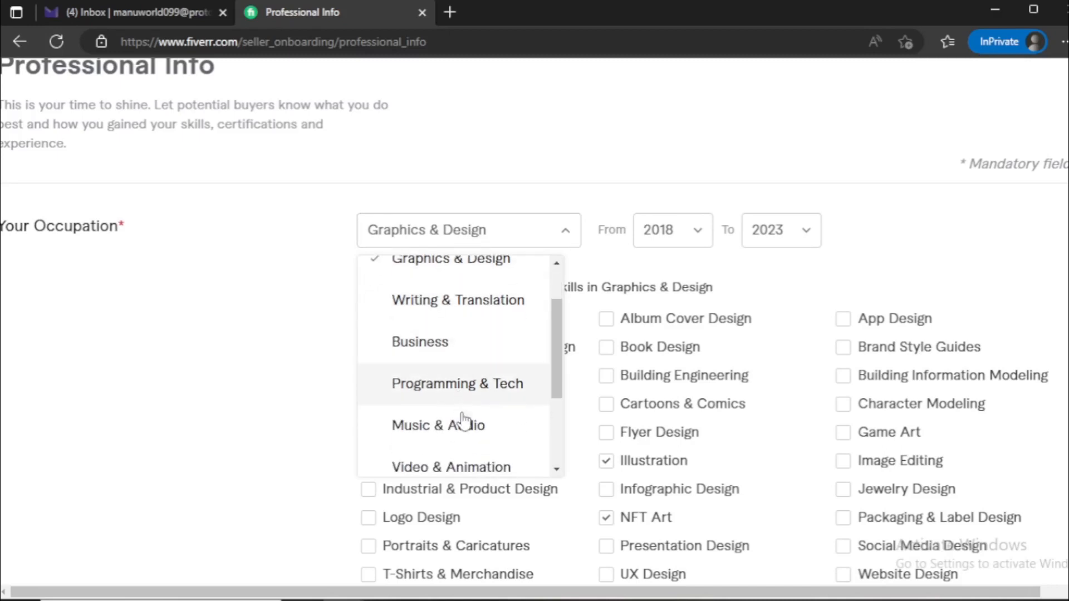
scroll(468, 423, "up", 1)
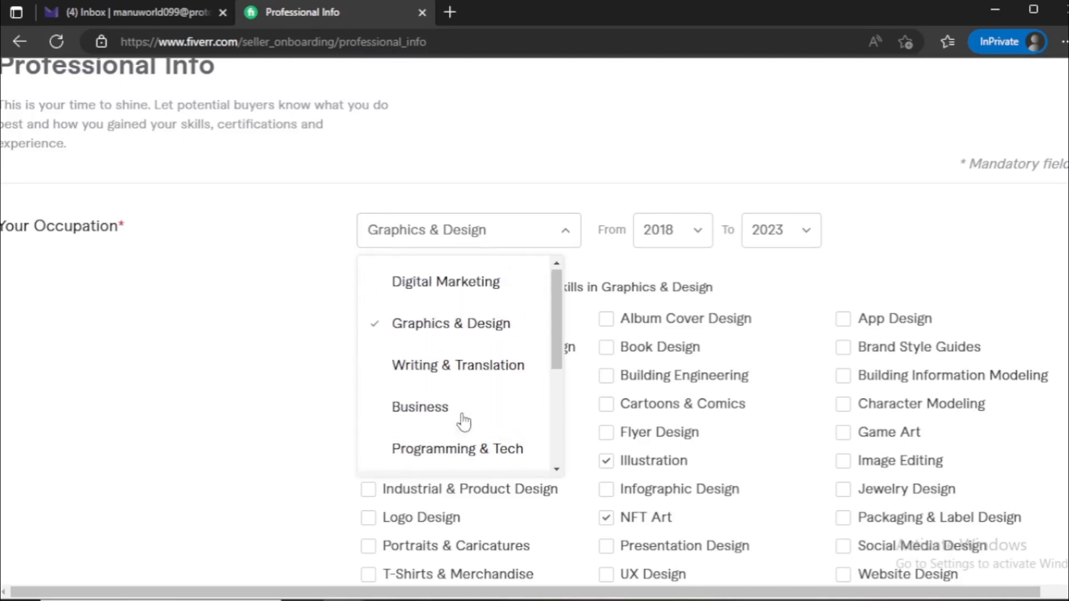
left_click(455, 334)
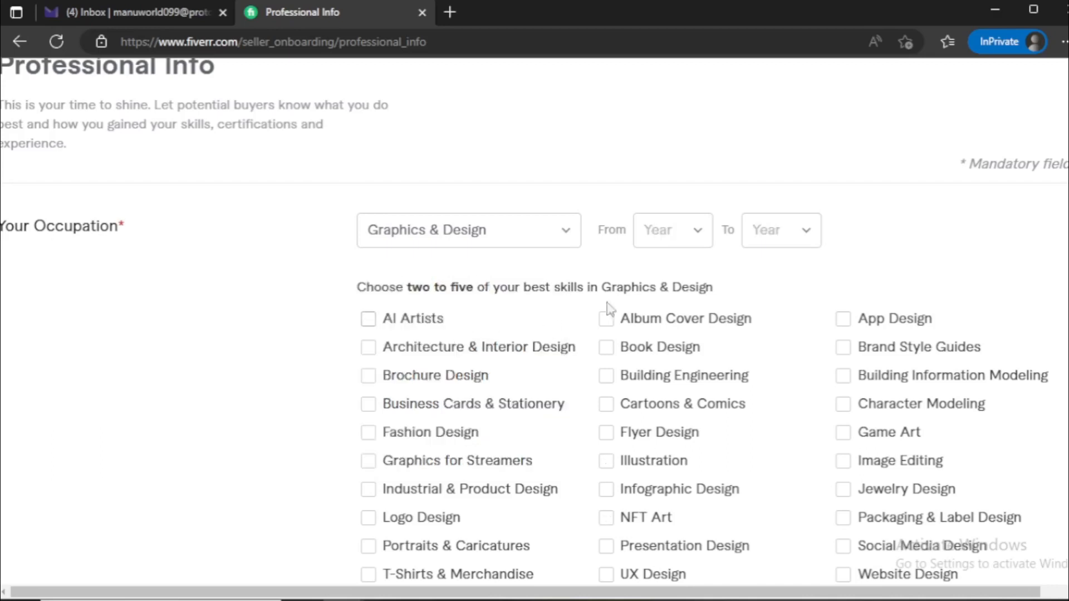
Set the Graphics & Design occupation period from 2018 to 2023
left_click(668, 239)
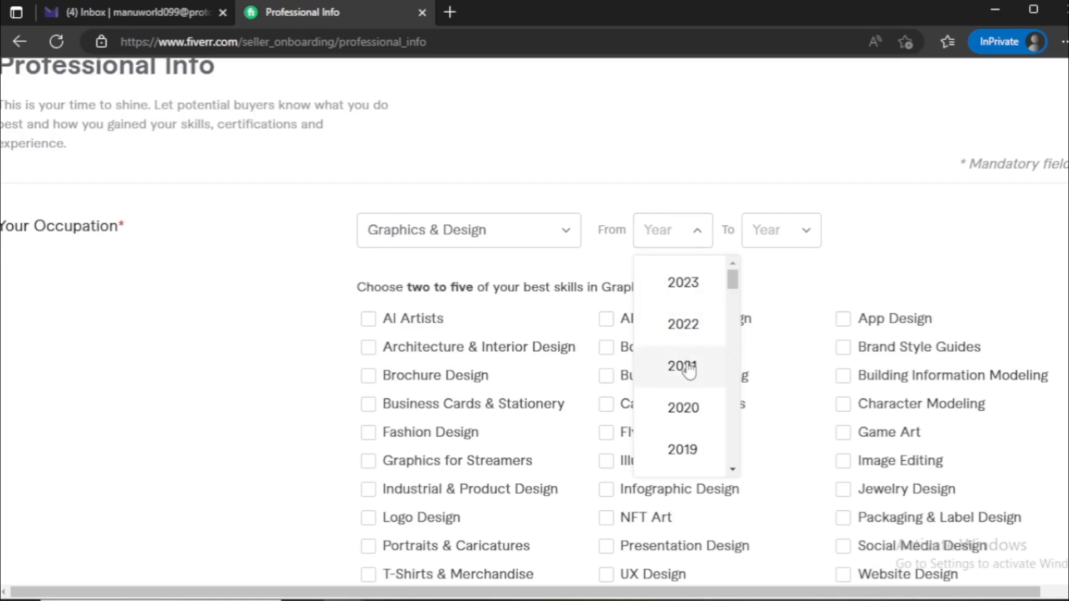
scroll(692, 404, "down", 1)
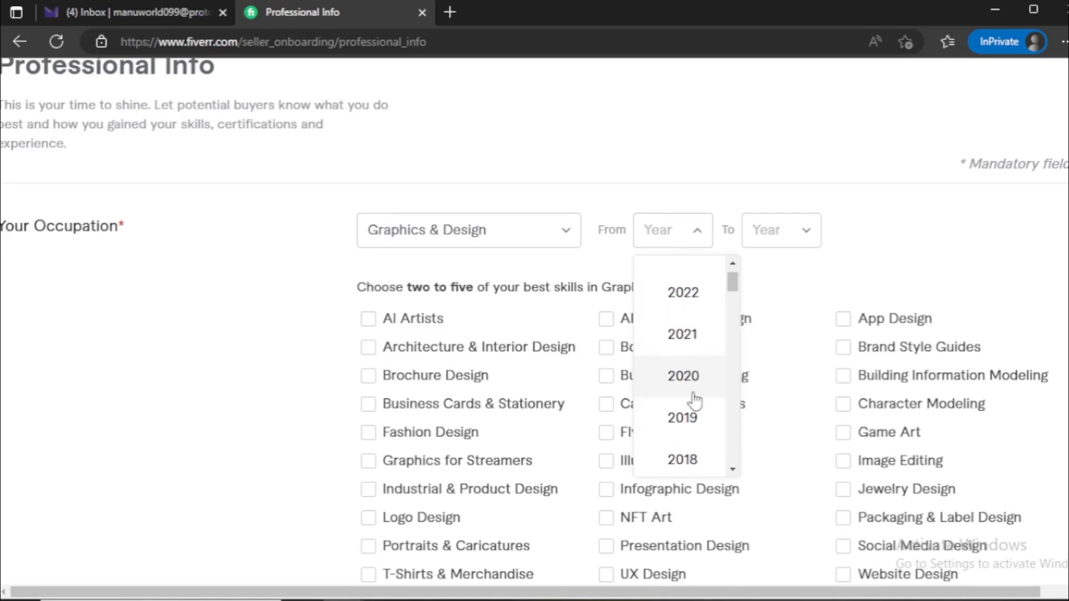
left_click(682, 459)
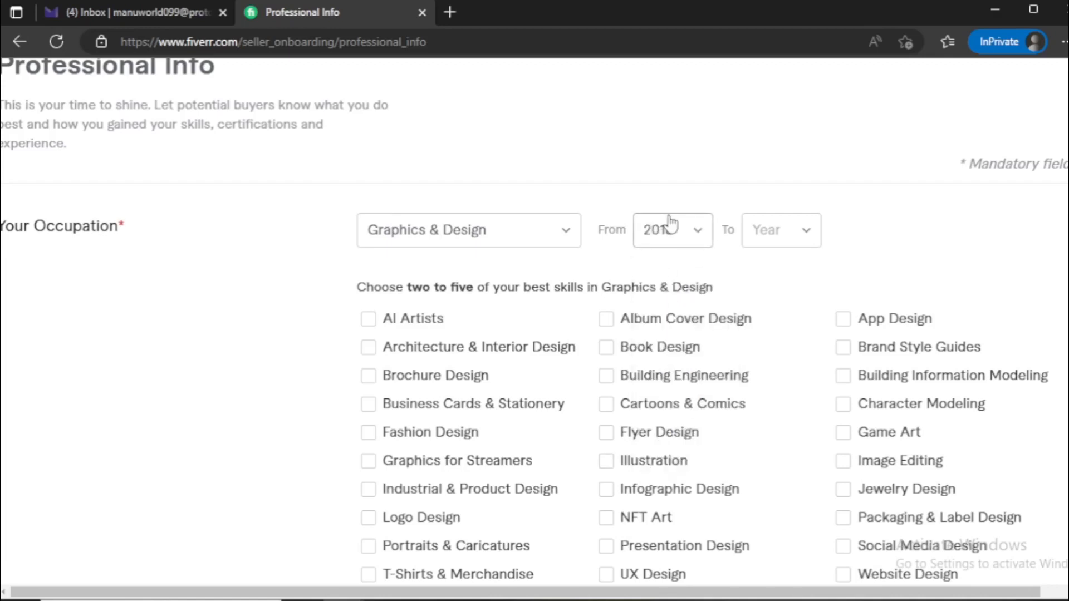
left_click(790, 234)
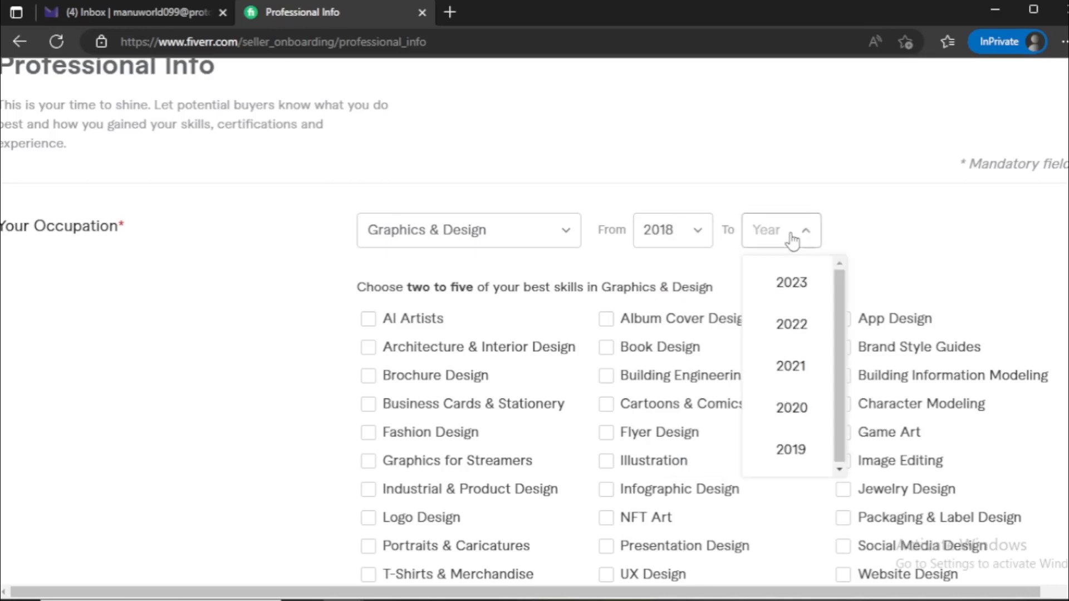
left_click(797, 295)
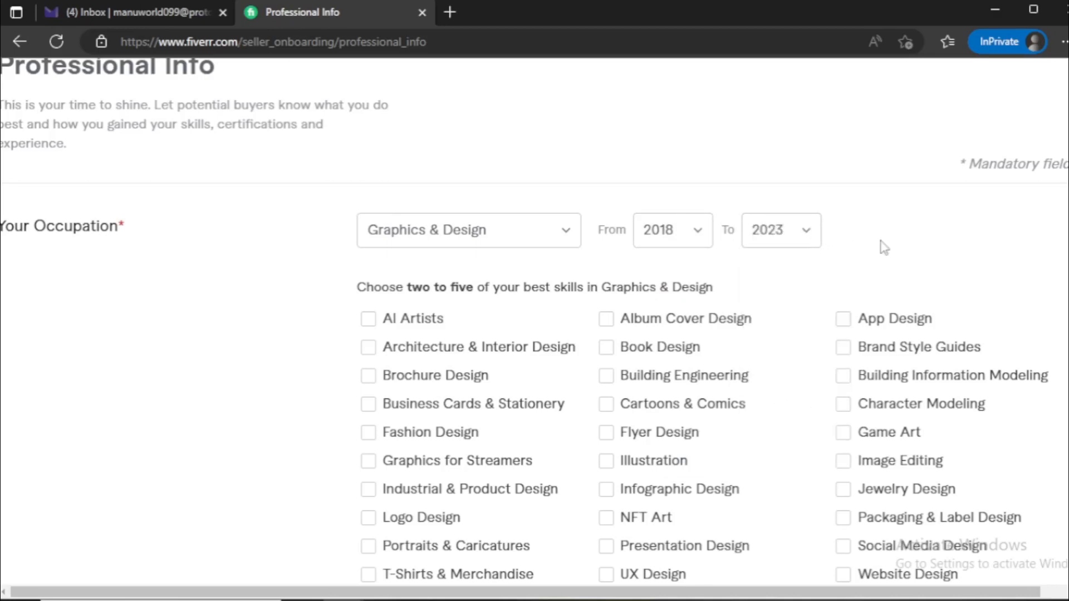
Select AI Artists, Illustration, NFT Art and Image Editing as the best skills in Graphics & Design
left_click_drag(359, 291, 480, 292)
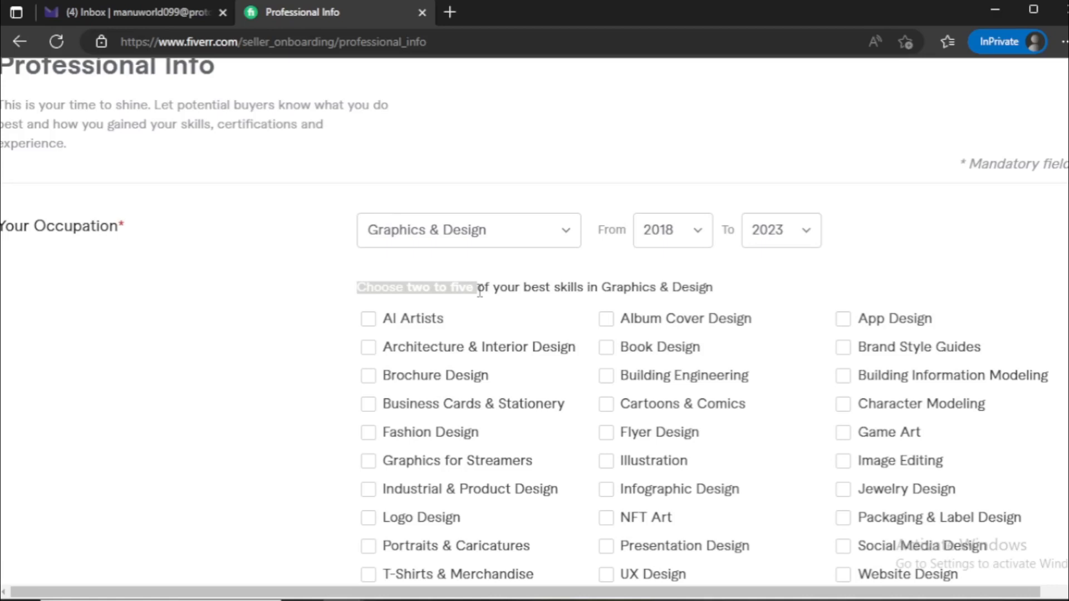
left_click_drag(480, 292, 718, 289)
left_click(722, 291)
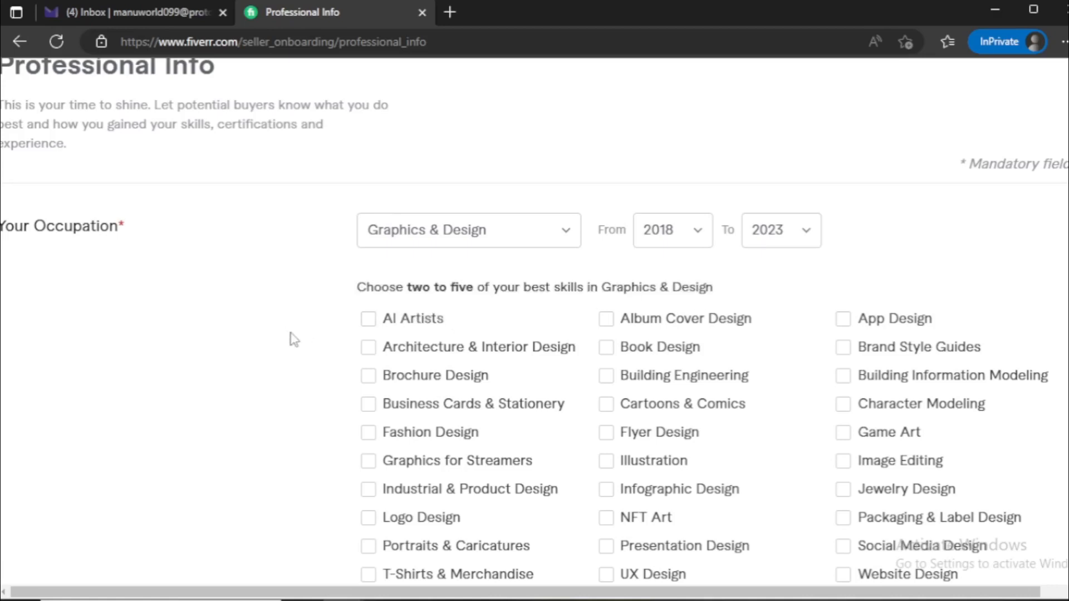
scroll(292, 338, "down", 3)
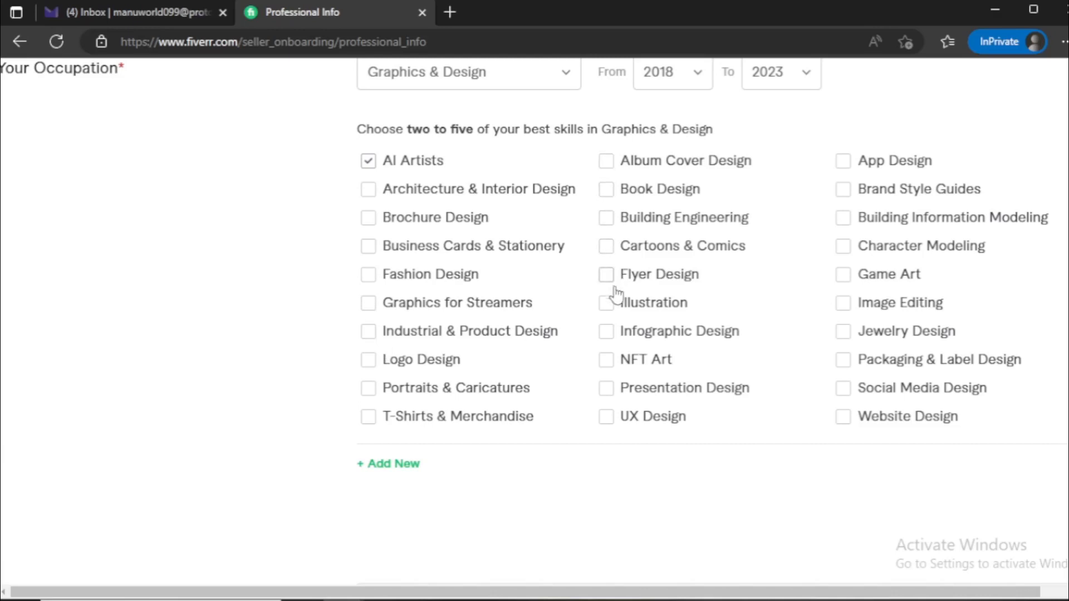
left_click(610, 361)
left_click(844, 304)
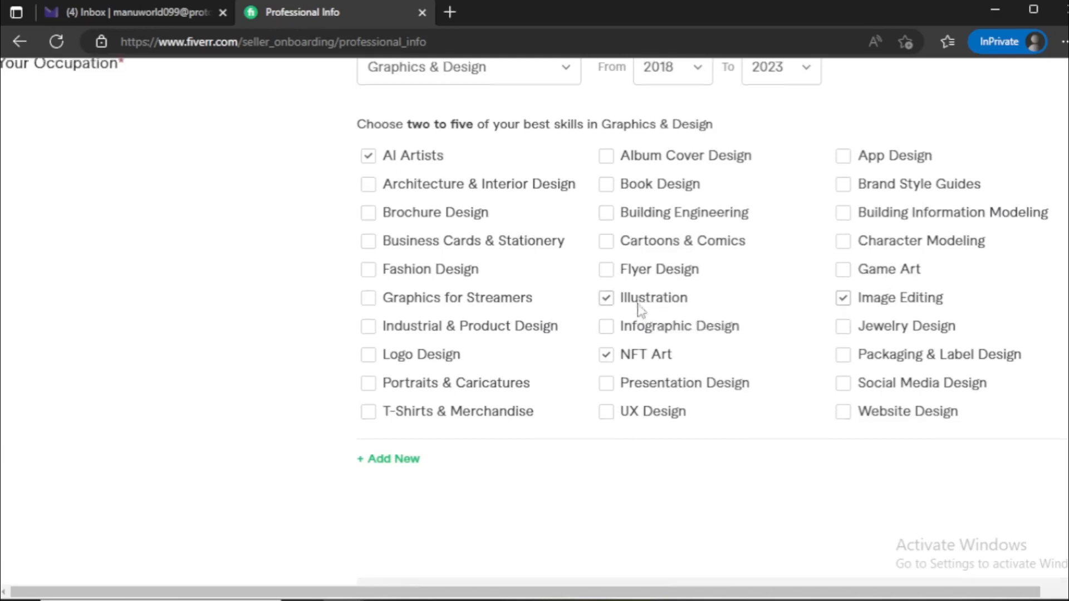
Open a new entry in the Skills section and view its skill field and experience level options
scroll(612, 308, "down", 4)
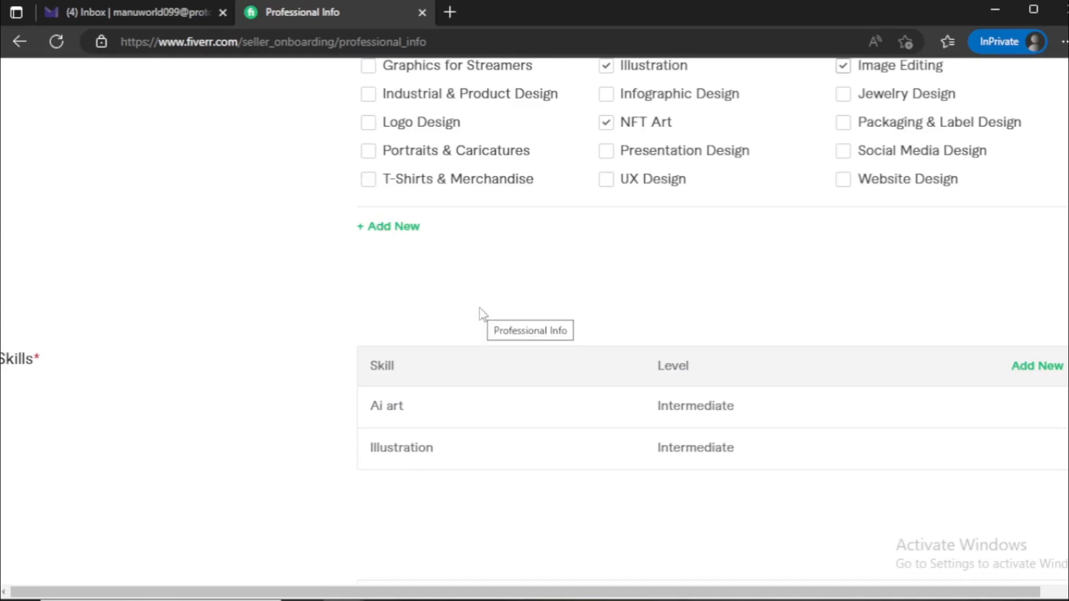
scroll(480, 311, "down", 2)
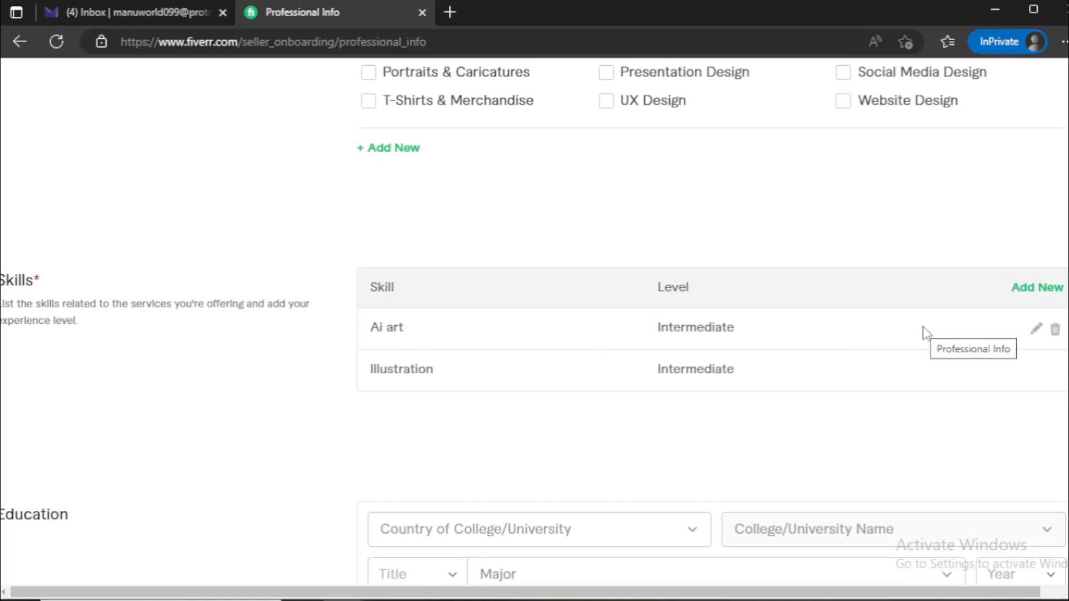
left_click(1023, 293)
left_click(455, 308)
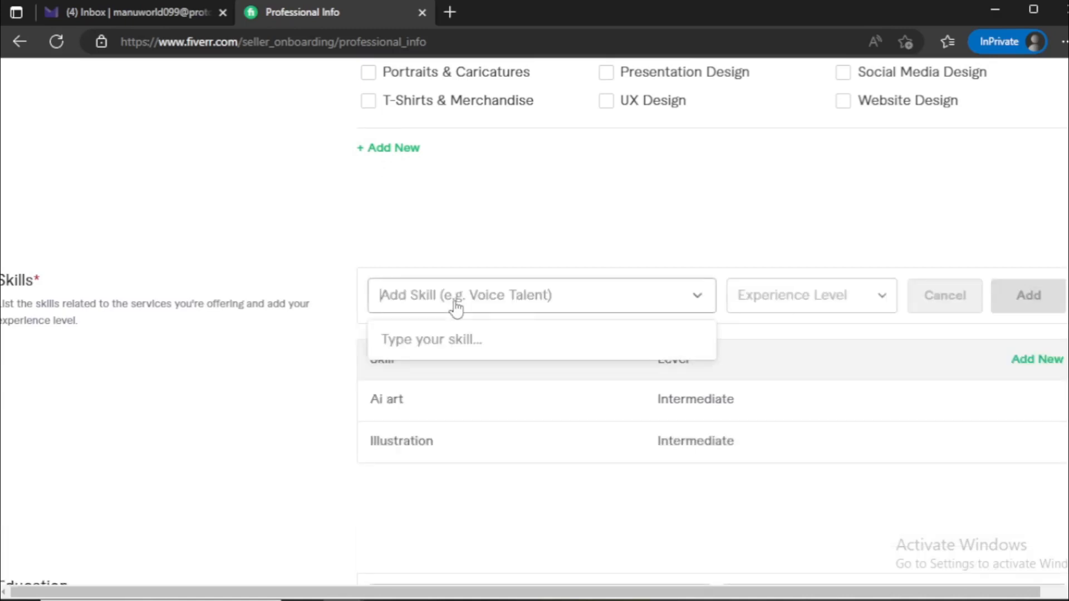
left_click(455, 308)
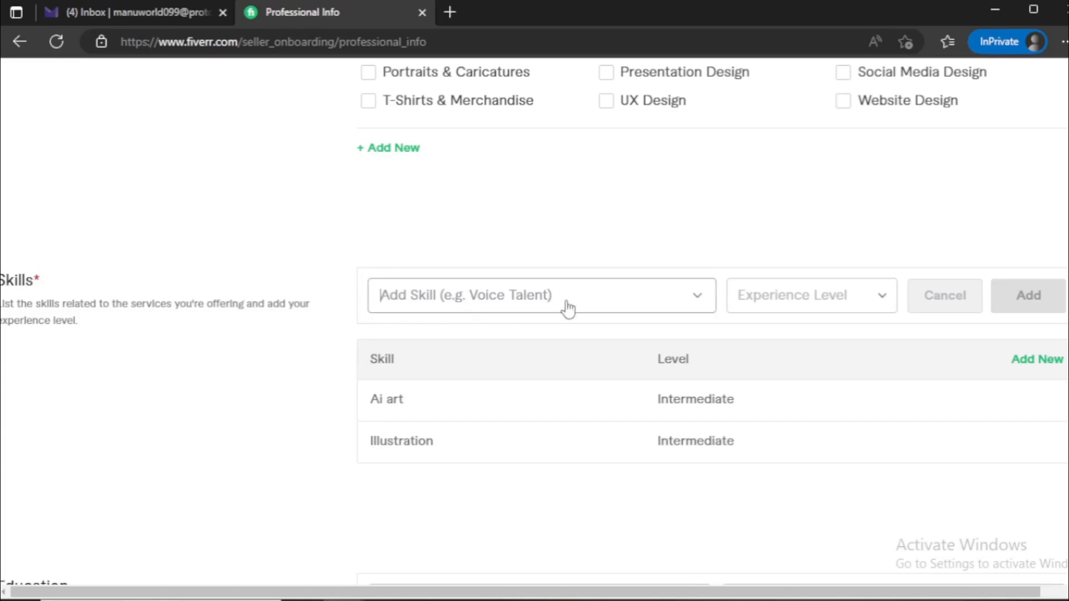
left_click(799, 296)
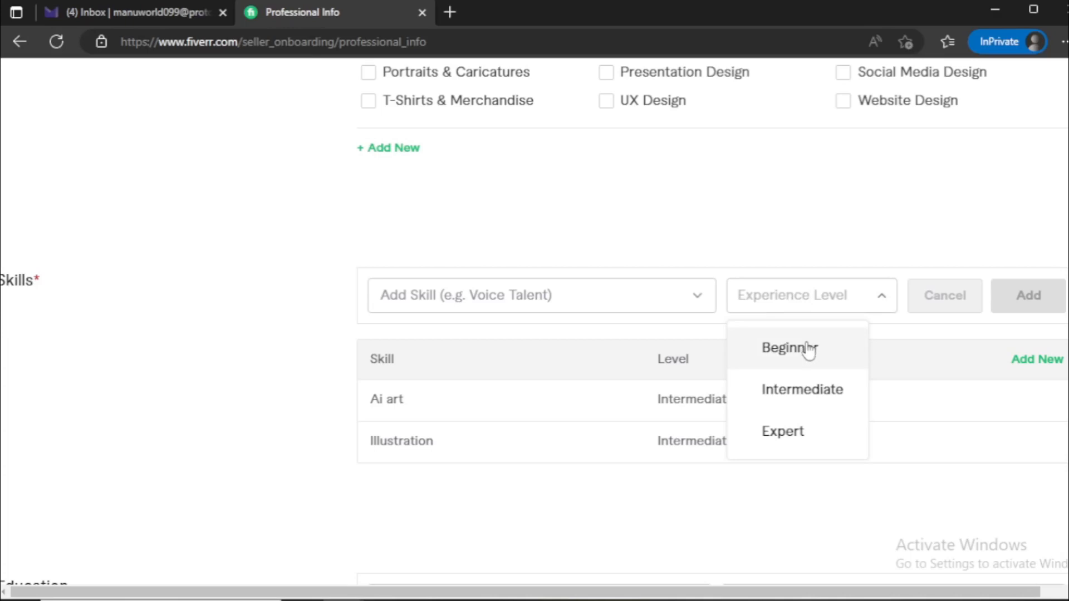
left_click(789, 231)
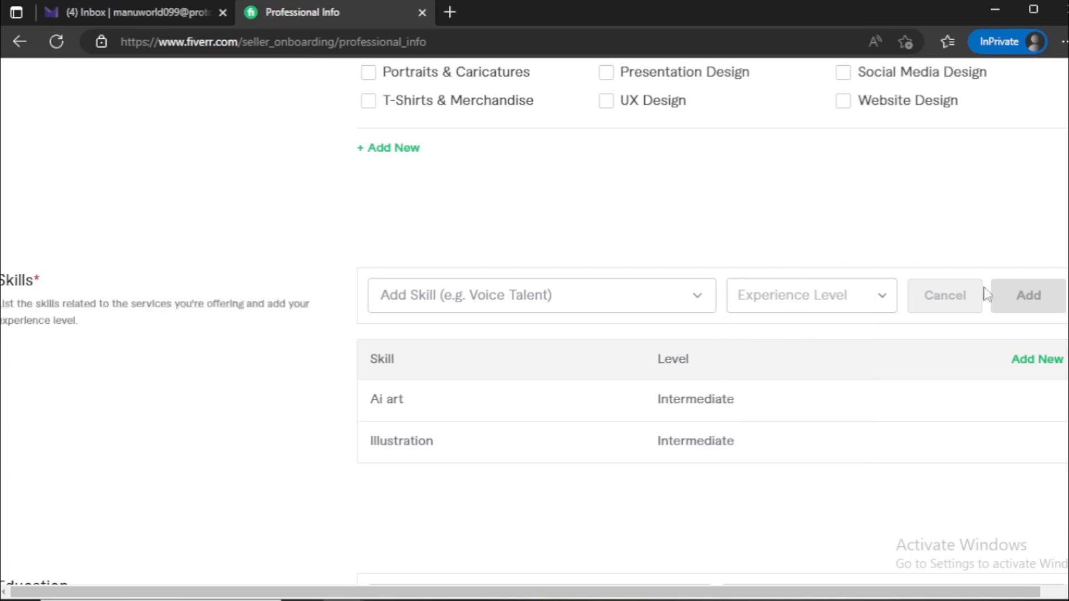
Set the Education country to India and choose Rajasthan university as the college
scroll(334, 345, "down", 5)
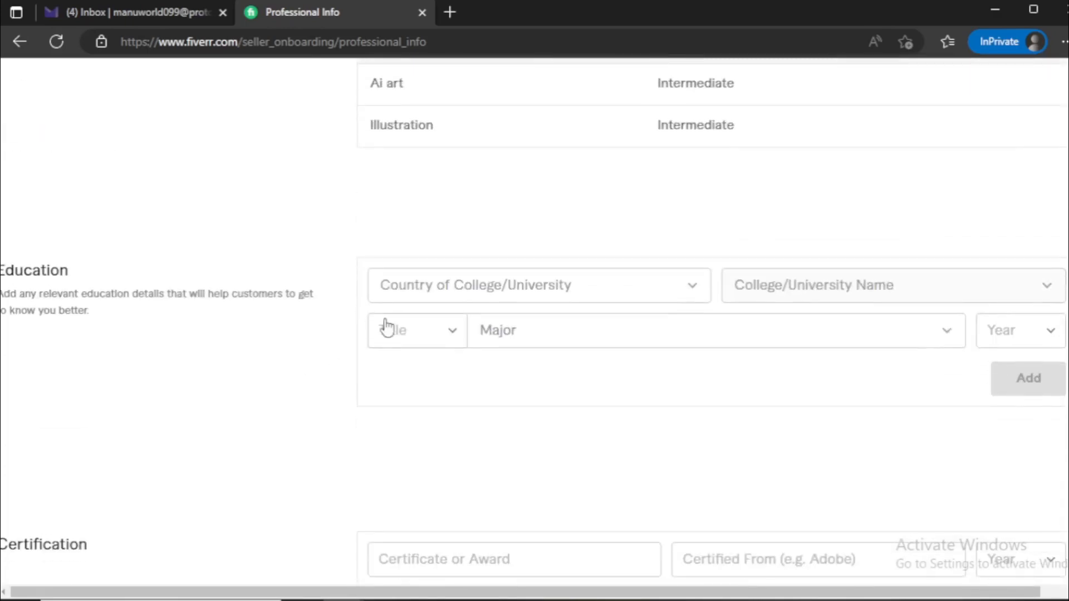
left_click(527, 289)
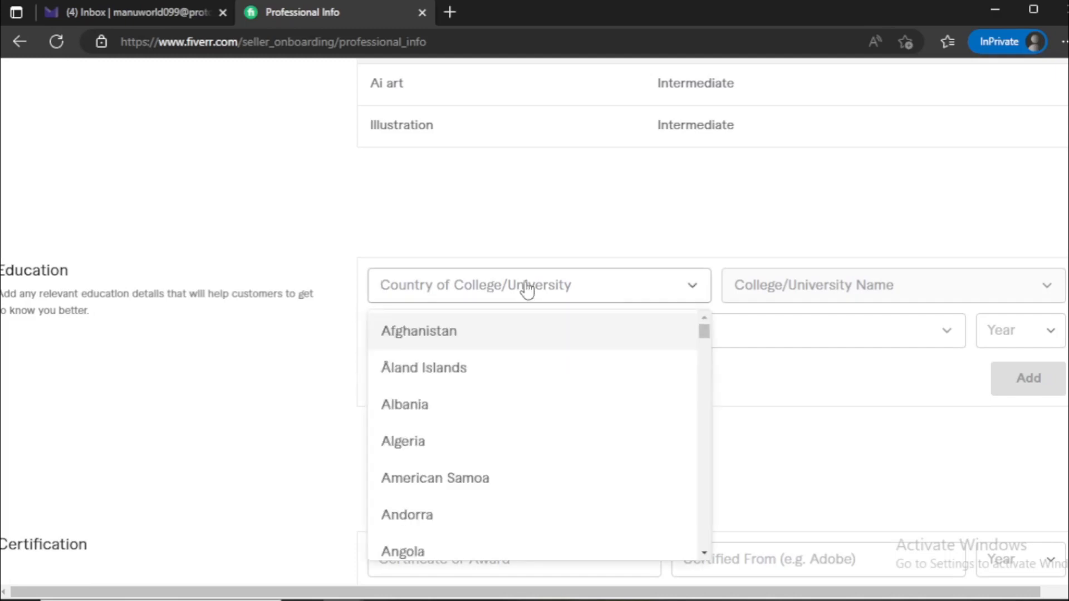
type("indi")
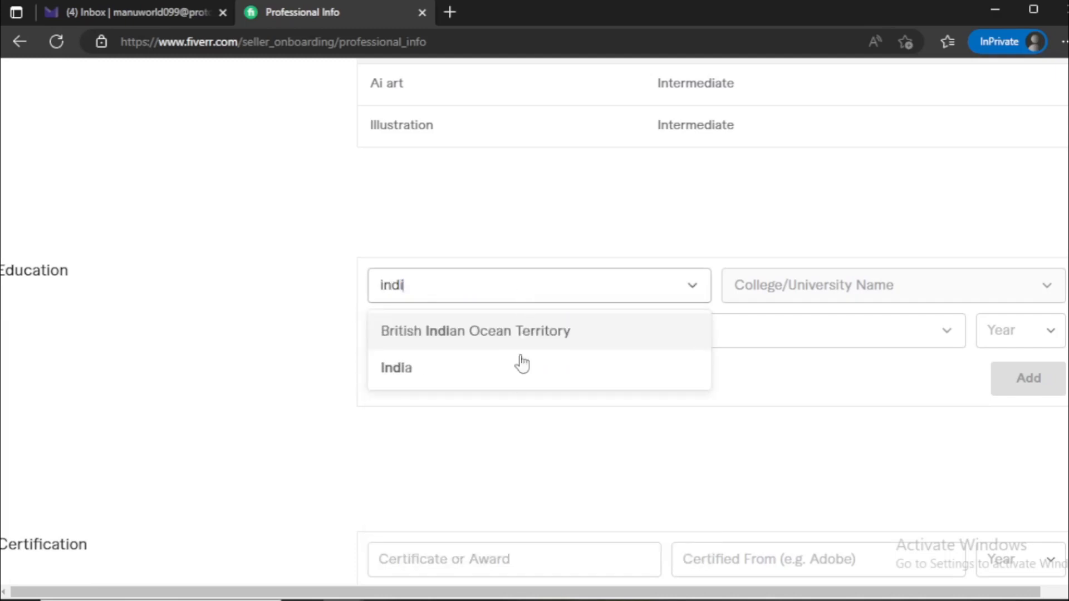
left_click(518, 366)
left_click(851, 298)
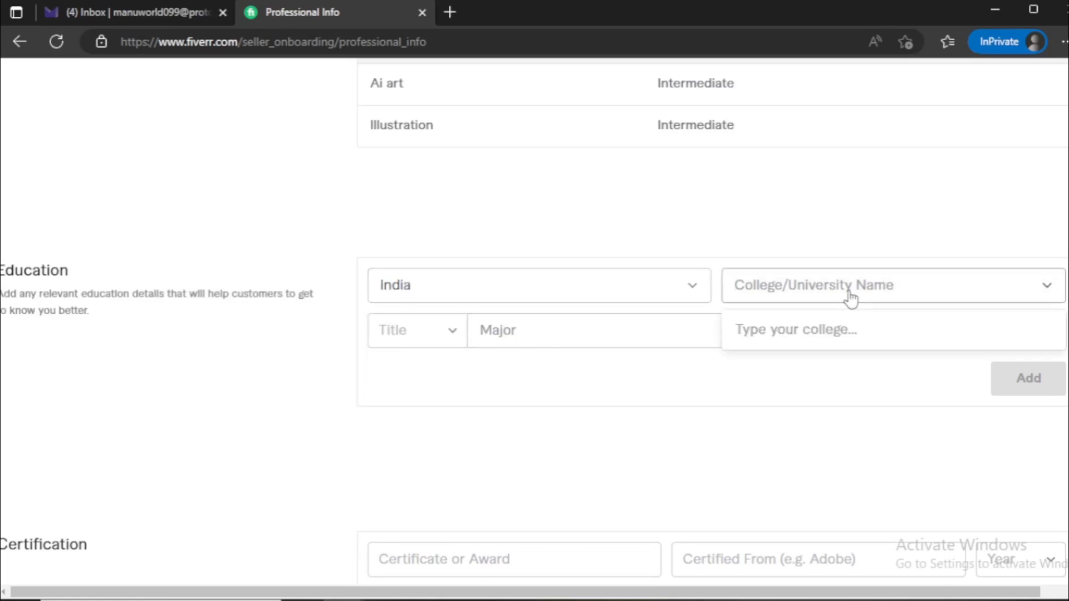
type("raj")
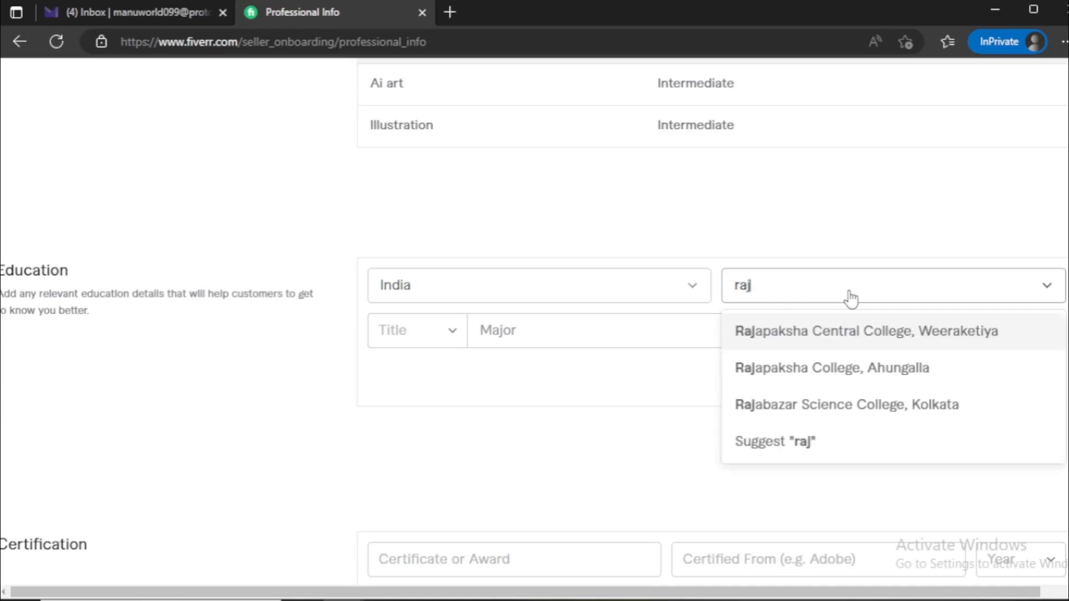
type("asthan")
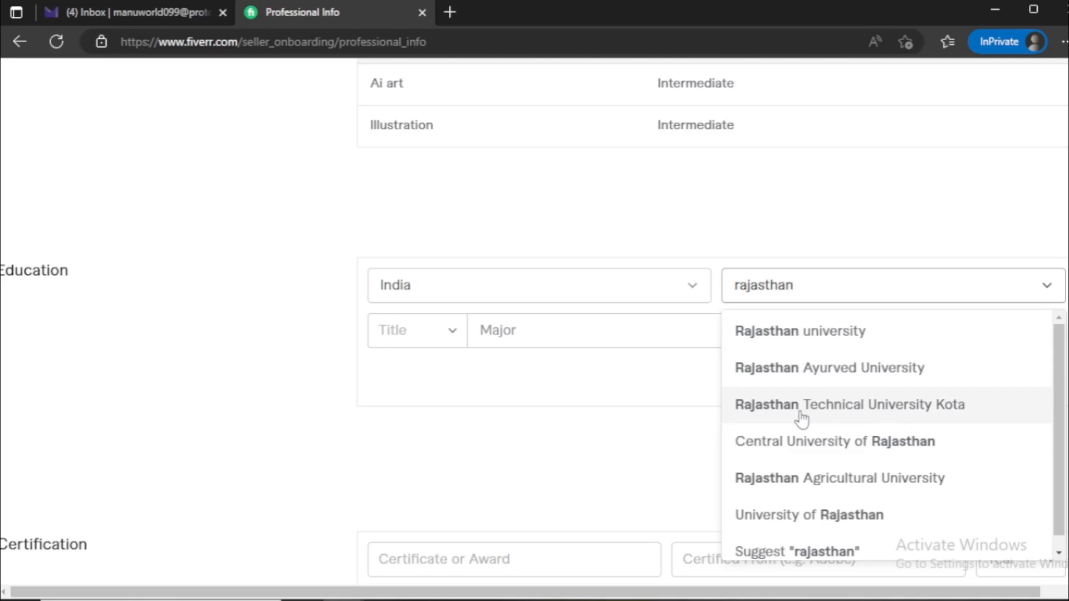
left_click(843, 344)
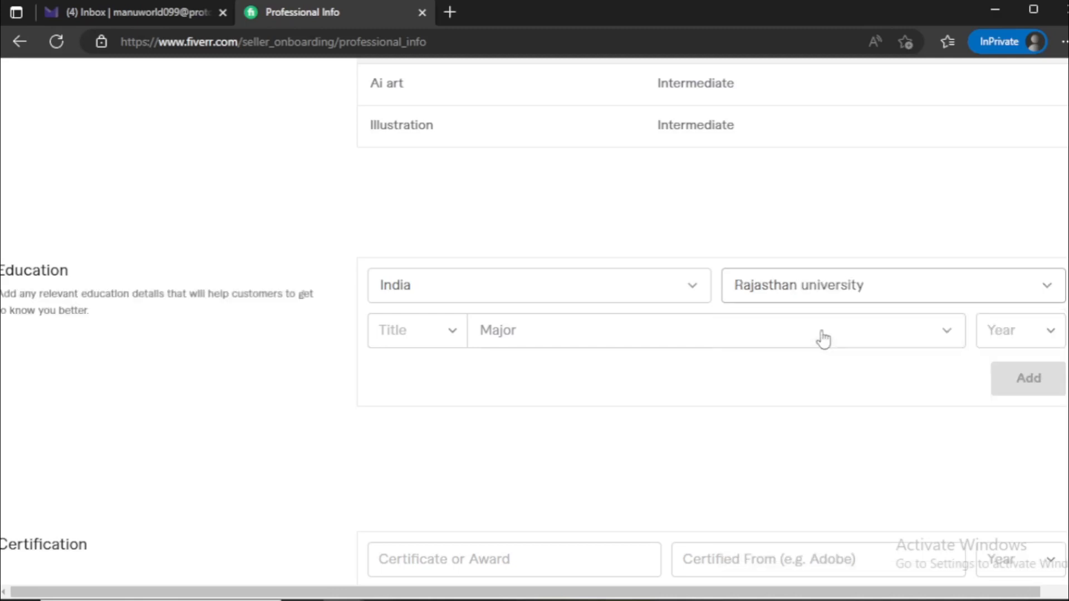
Choose B.Sc. as the education title and view the major field and the graduation year options
left_click(416, 339)
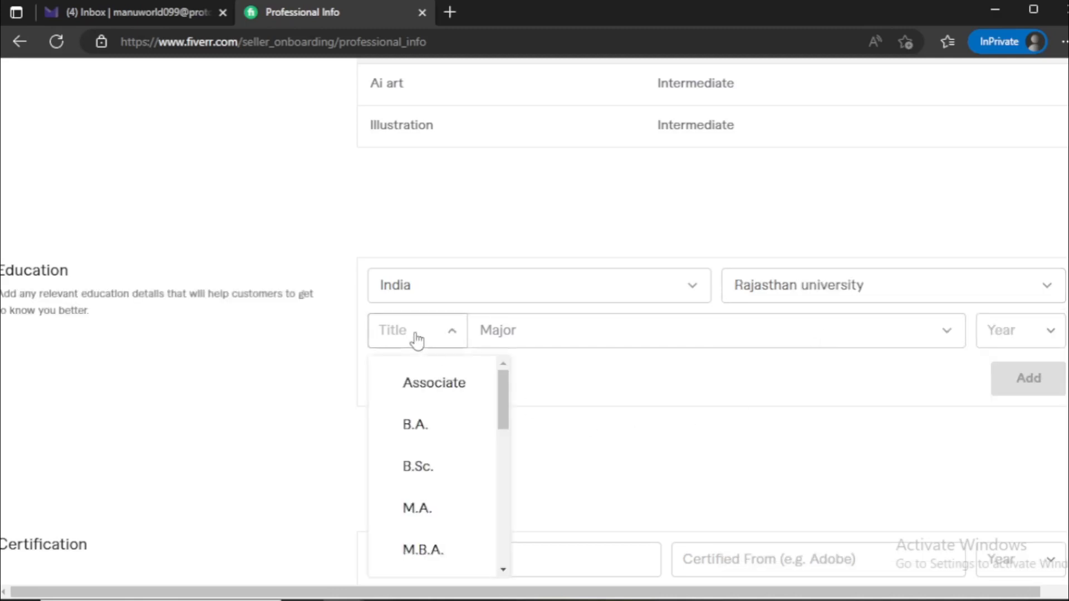
left_click(413, 476)
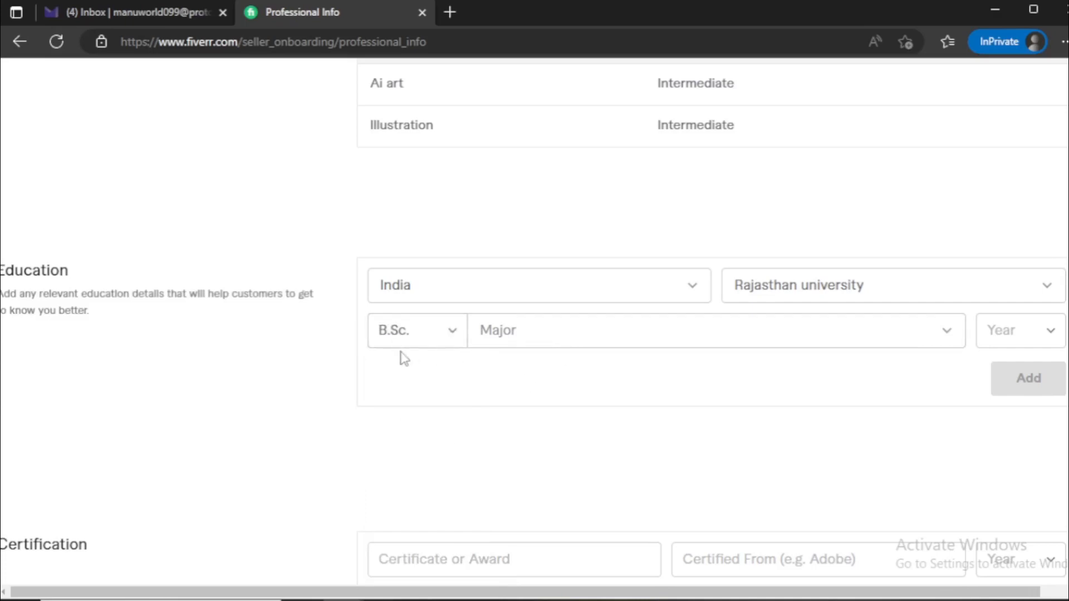
left_click(546, 336)
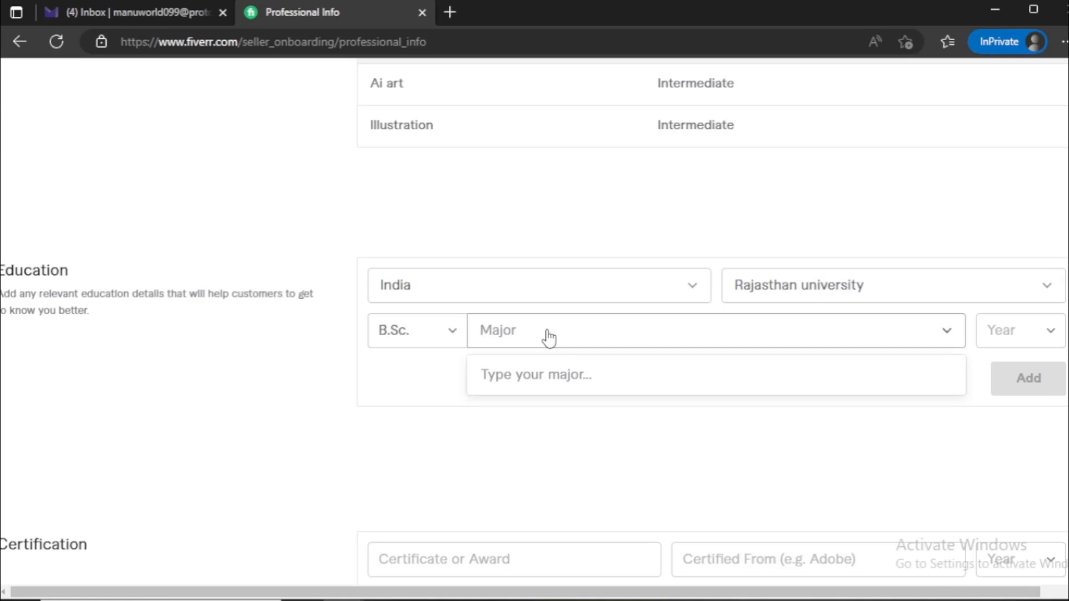
left_click(1027, 334)
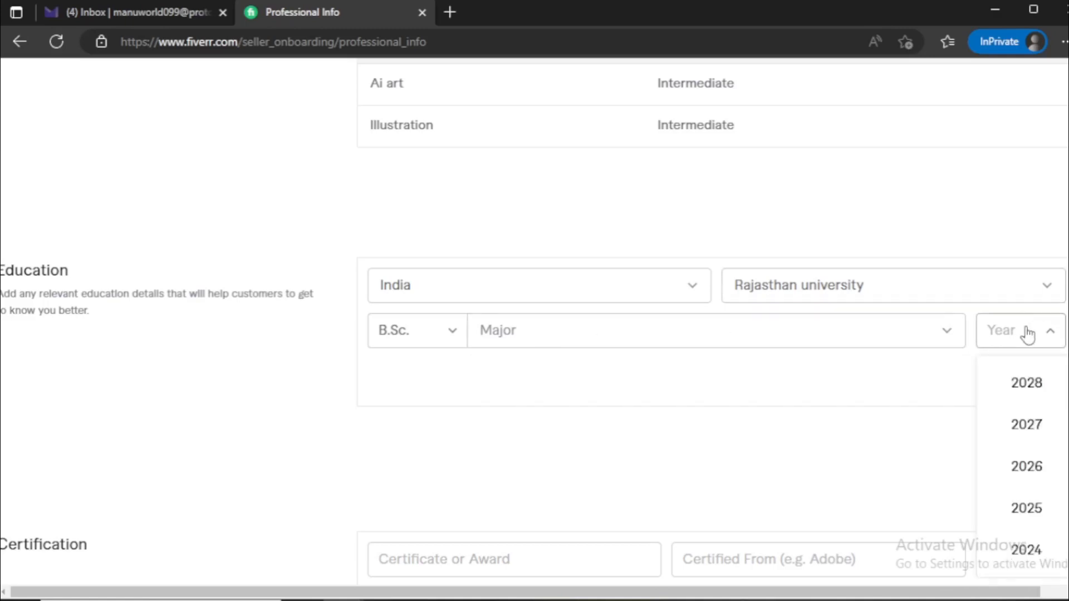
left_click(748, 390)
Skip the Certification and Personal Website sections and continue to Linked Accounts
scroll(455, 357, "down", 2)
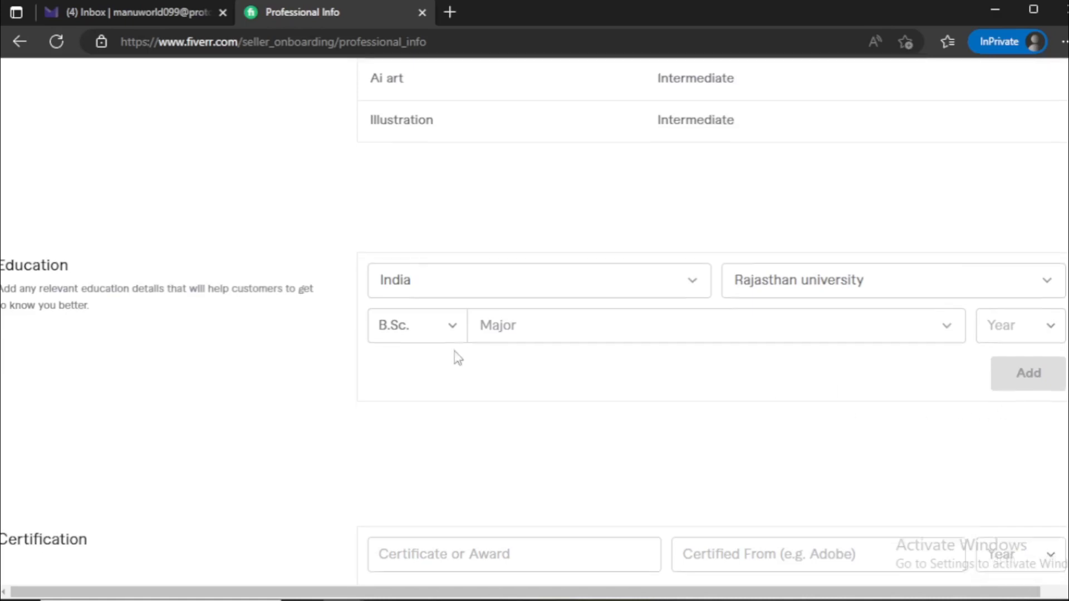
scroll(330, 396, "down", 4)
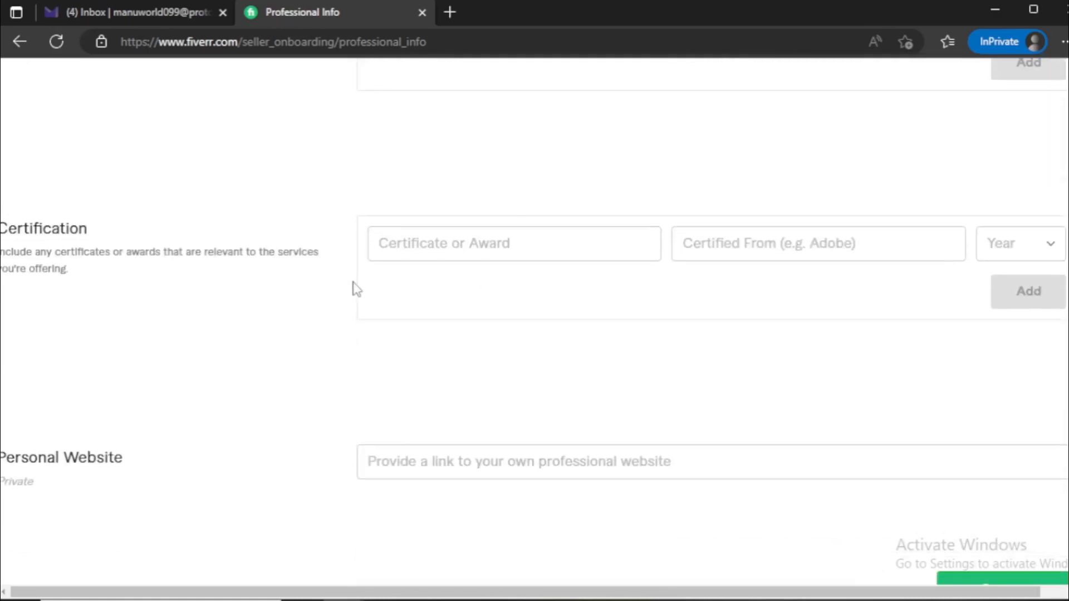
scroll(356, 288, "down", 1)
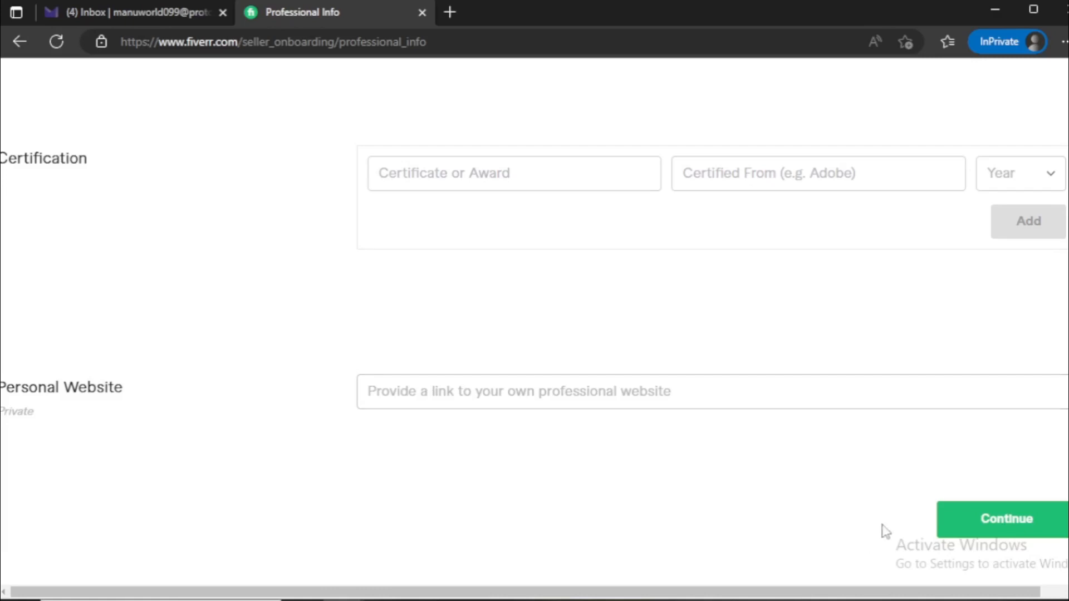
left_click(1015, 527)
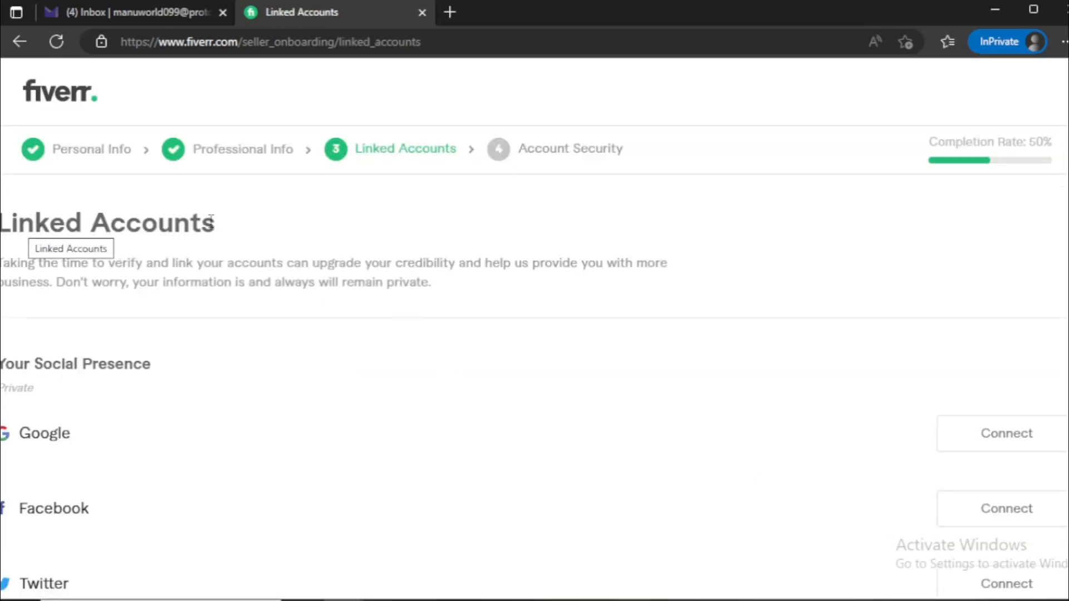
Review the social and professional accounts that can be linked, and continue to Account Security without connecting any
scroll(315, 325, "down", 1)
scroll(329, 375, "down", 1)
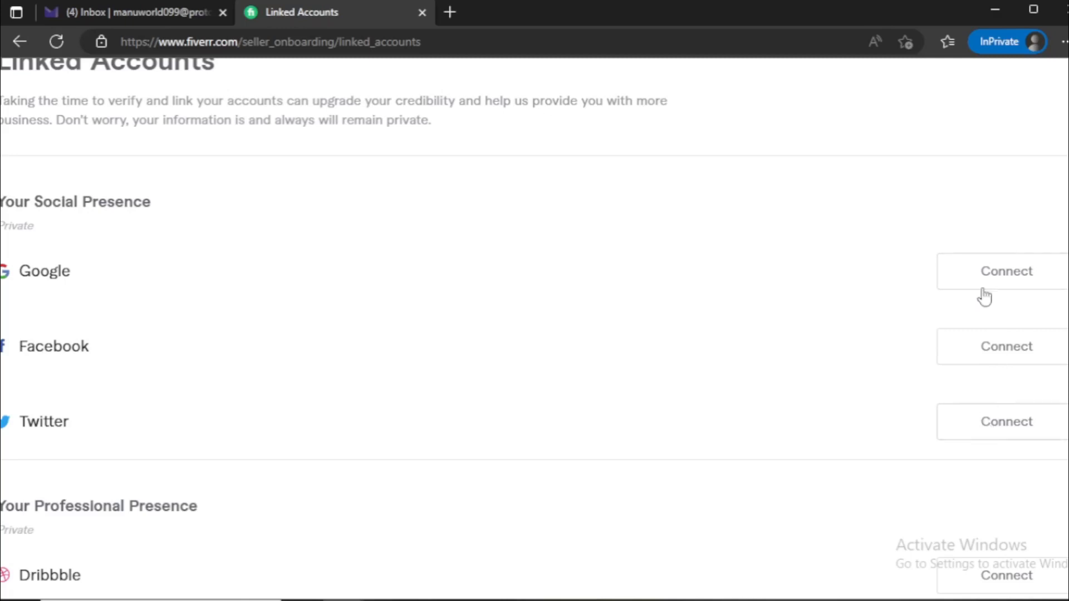
scroll(470, 317, "down", 3)
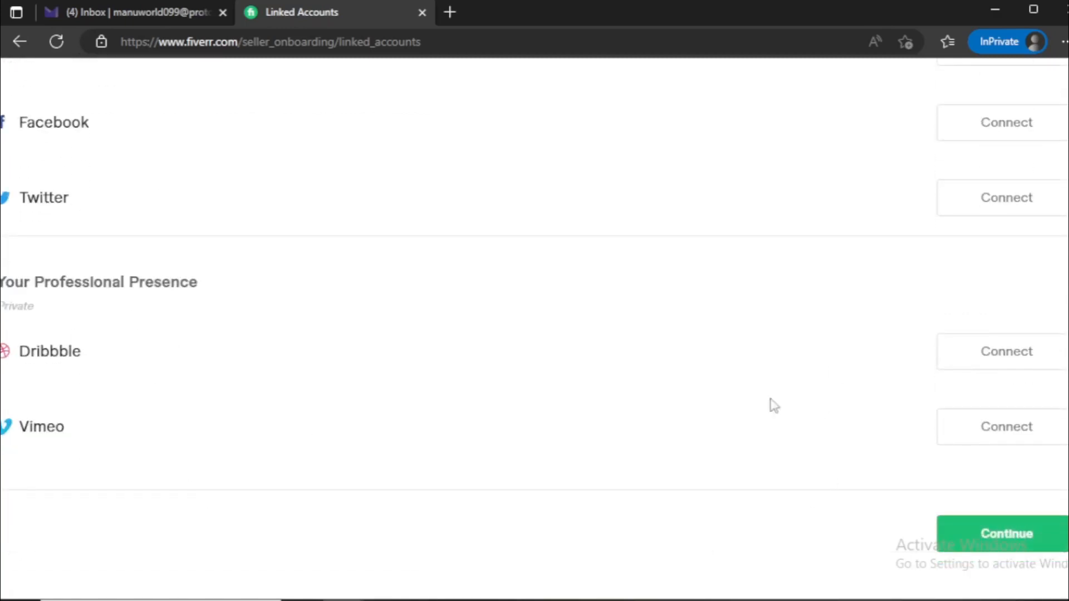
scroll(642, 375, "up", 5)
scroll(643, 384, "down", 4)
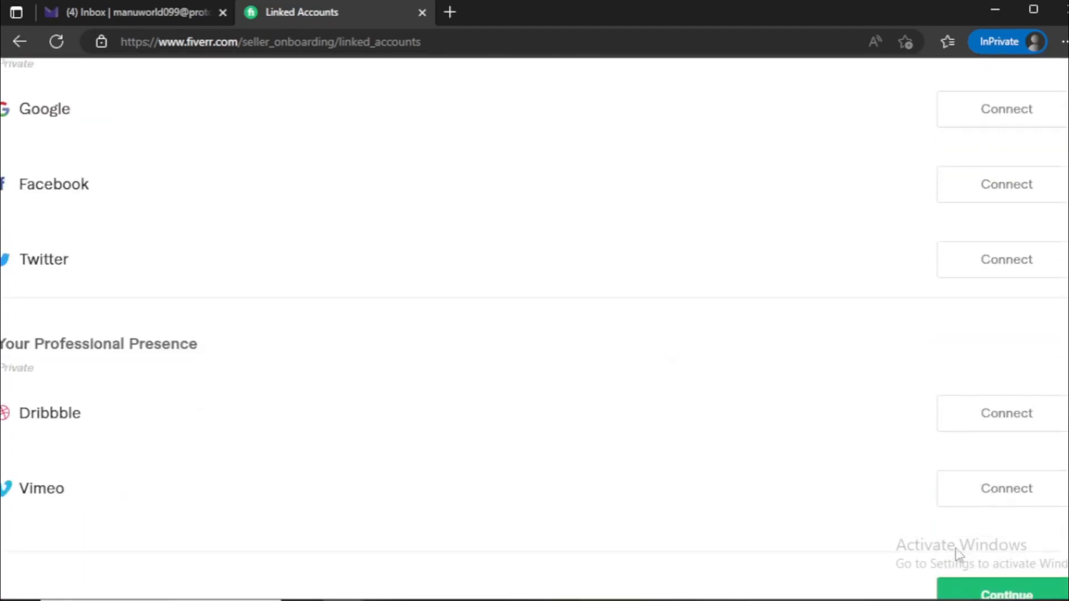
scroll(958, 551, "down", 1)
left_click(1007, 544)
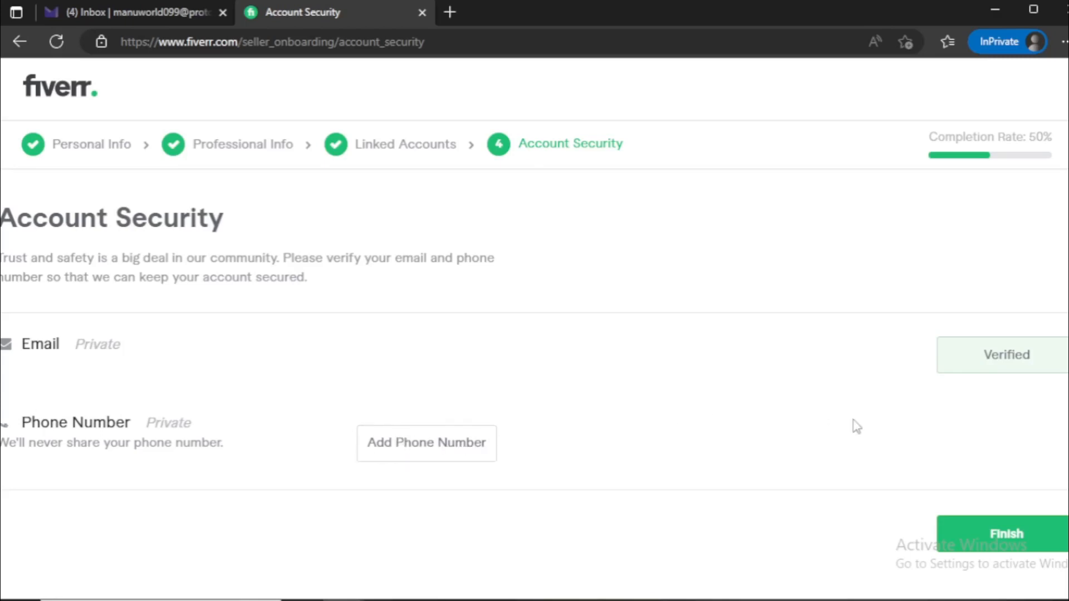
Finish the seller onboarding and read the profile completion requirements
left_click(1021, 539)
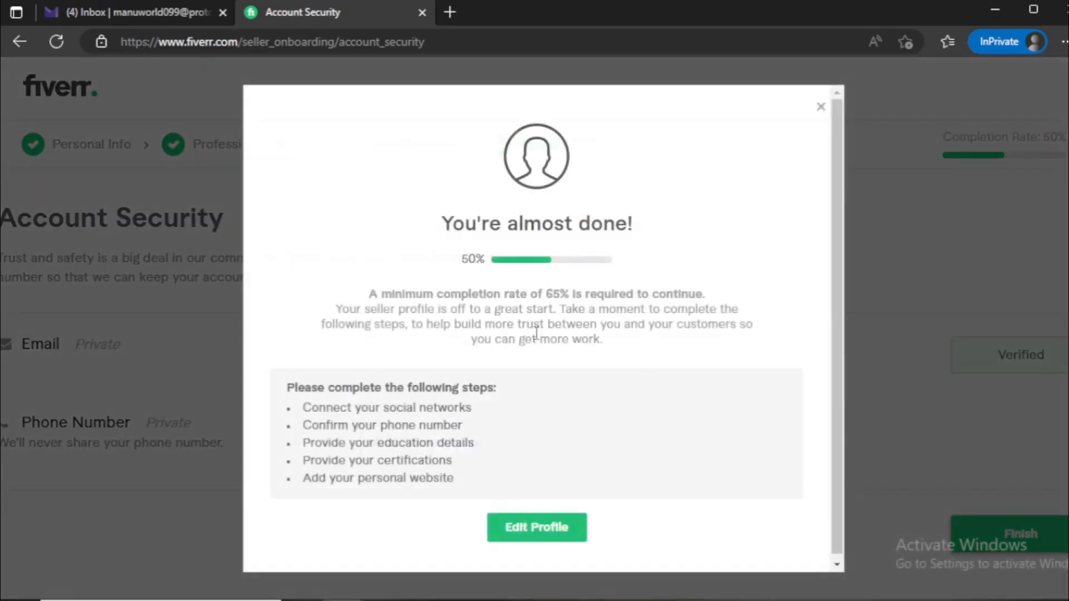
left_click_drag(441, 224, 631, 228)
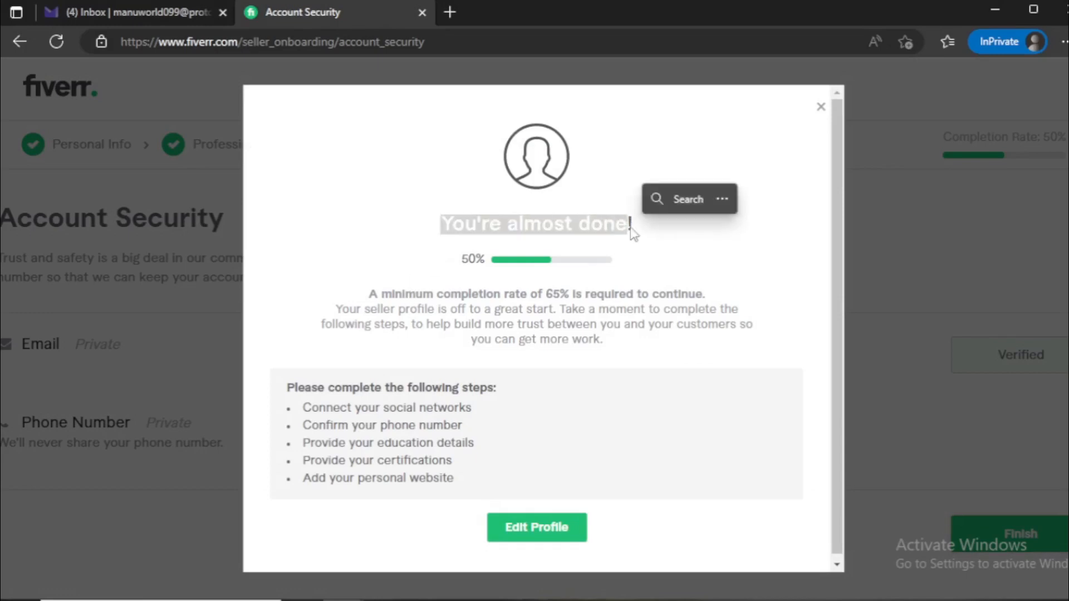
left_click_drag(446, 224, 664, 236)
scroll(613, 446, "down", 1)
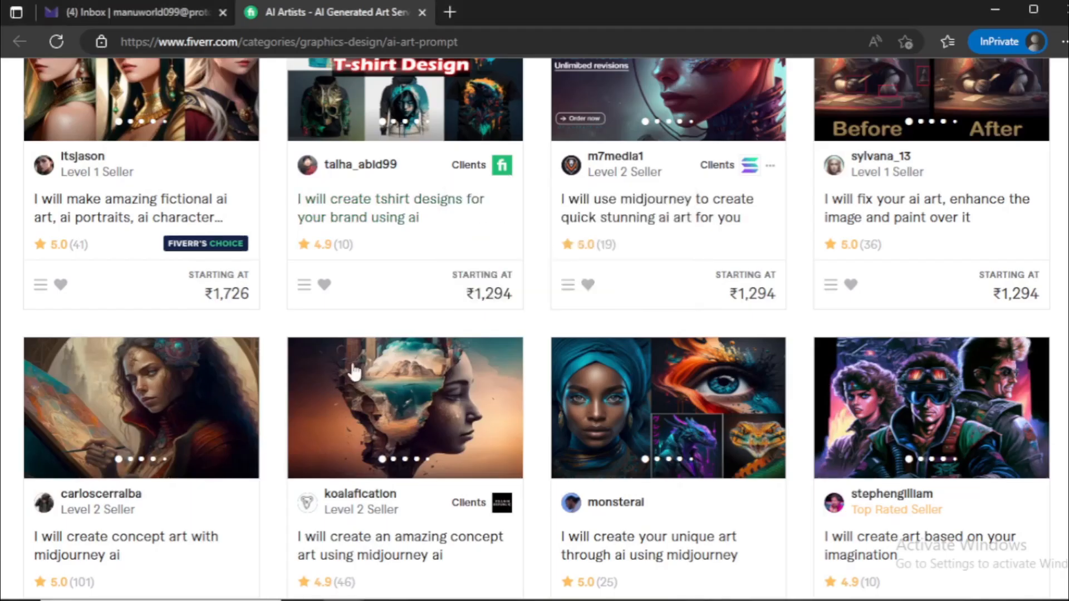
Examine the services, prices and ratings offered in the AI Artists category
scroll(353, 372, "up", 6)
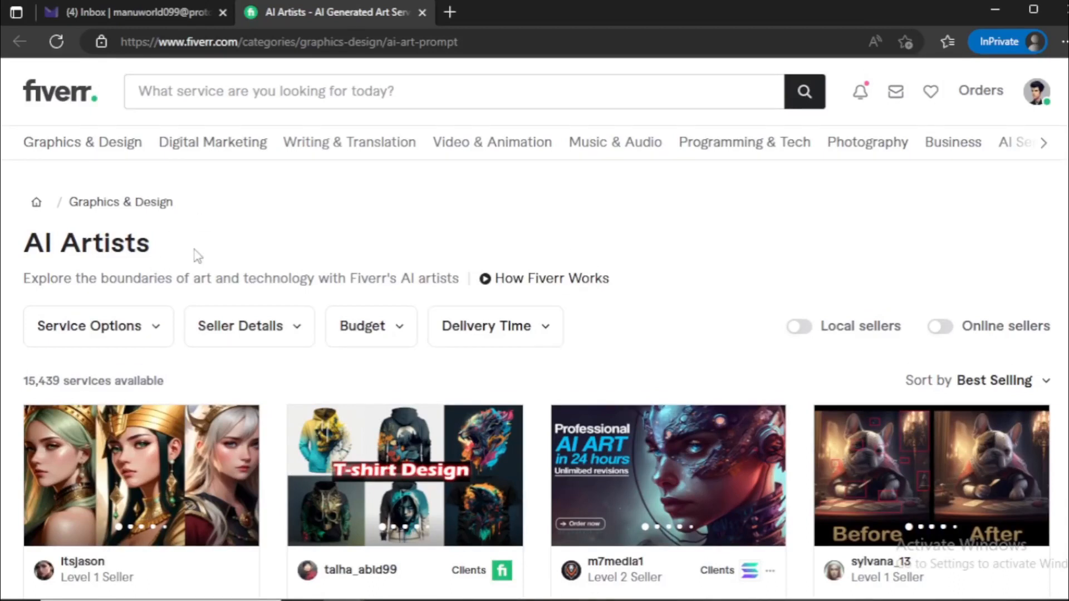
scroll(200, 286, "down", 3)
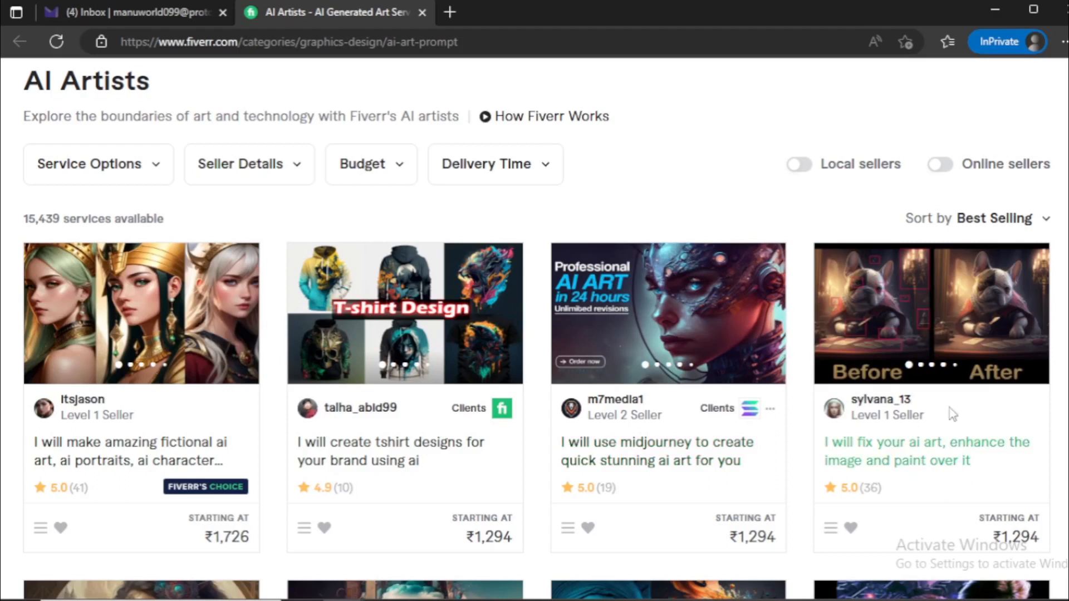
scroll(969, 379, "down", 3)
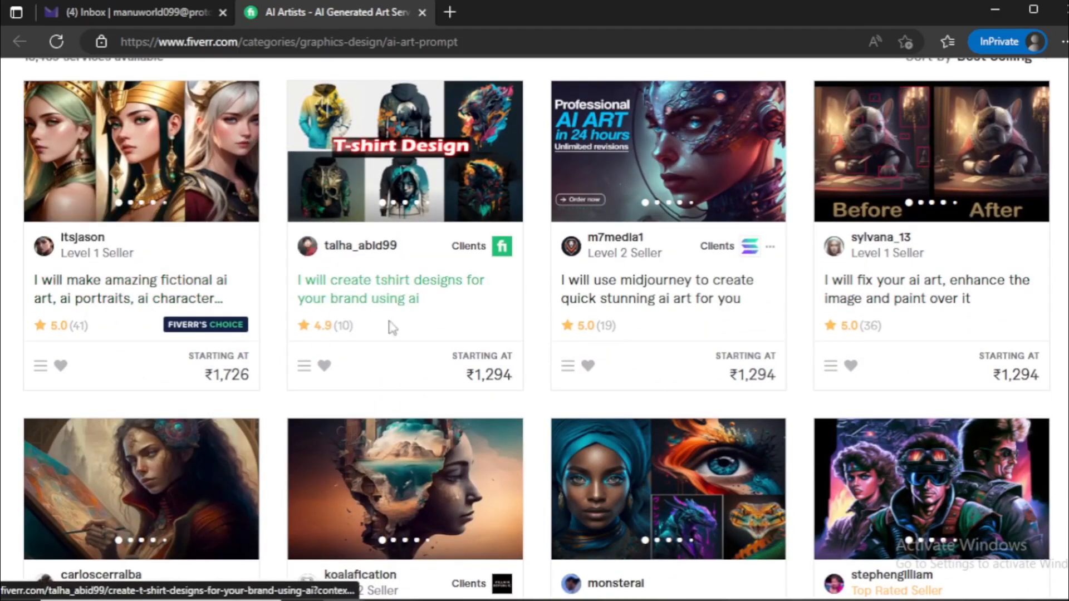
scroll(315, 317, "up", 3)
scroll(315, 318, "up", 2)
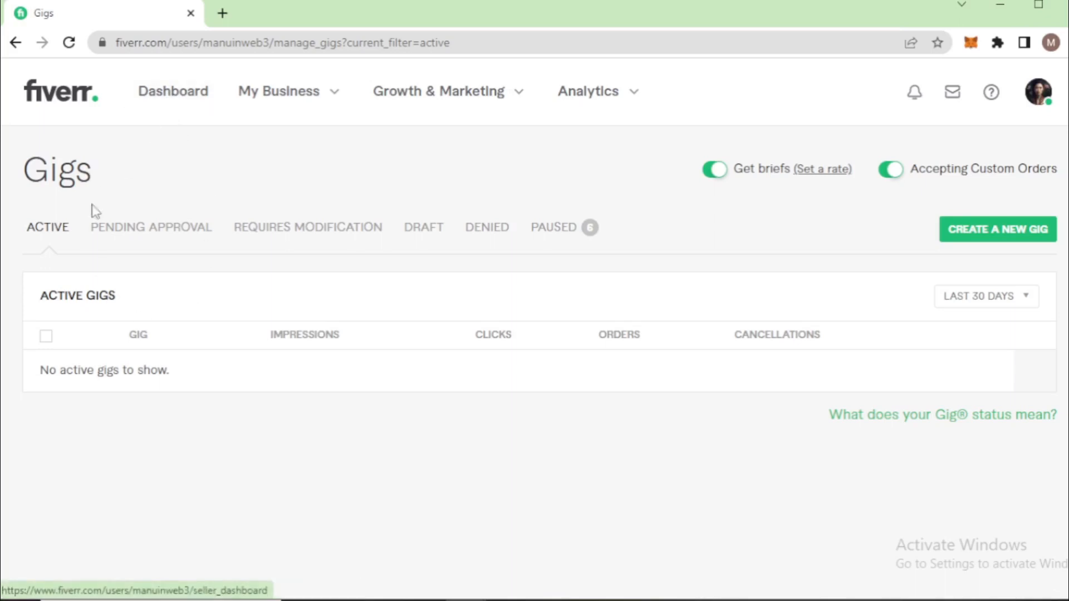
left_click(267, 95)
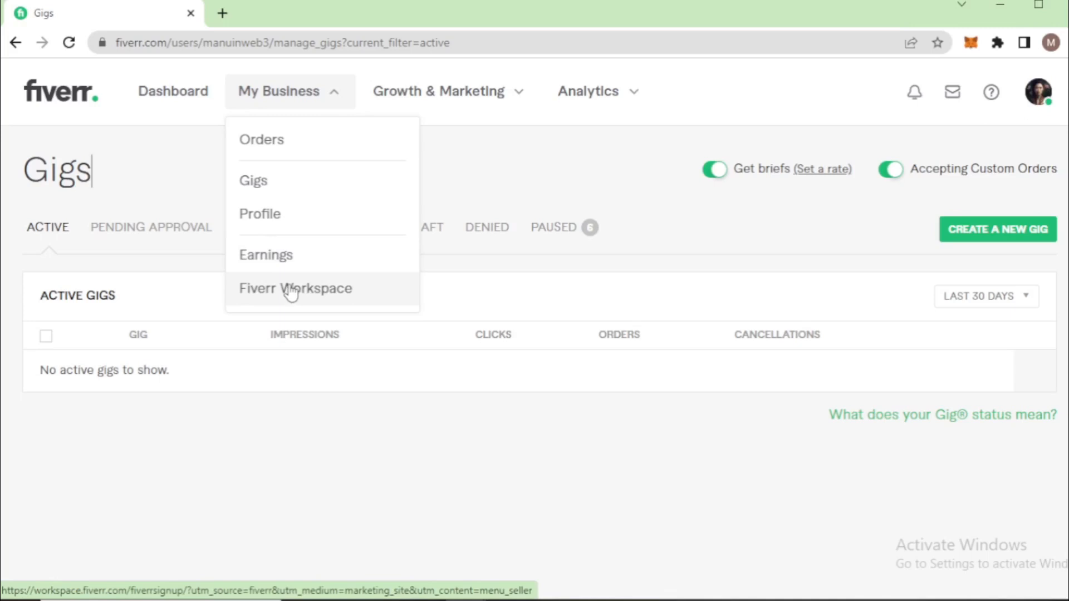
left_click(422, 104)
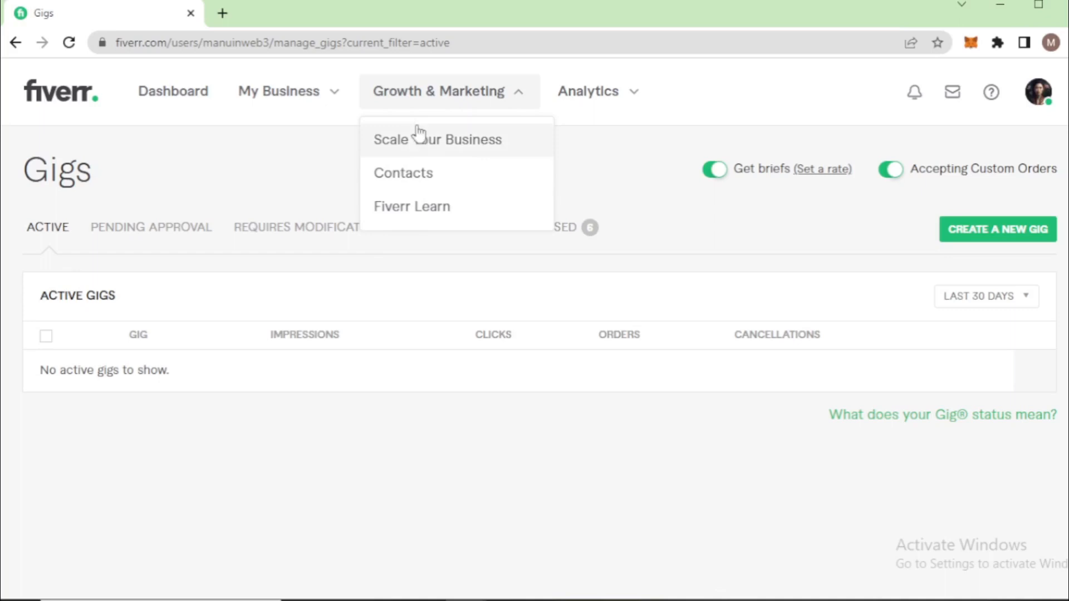
left_click(442, 101)
left_click(582, 95)
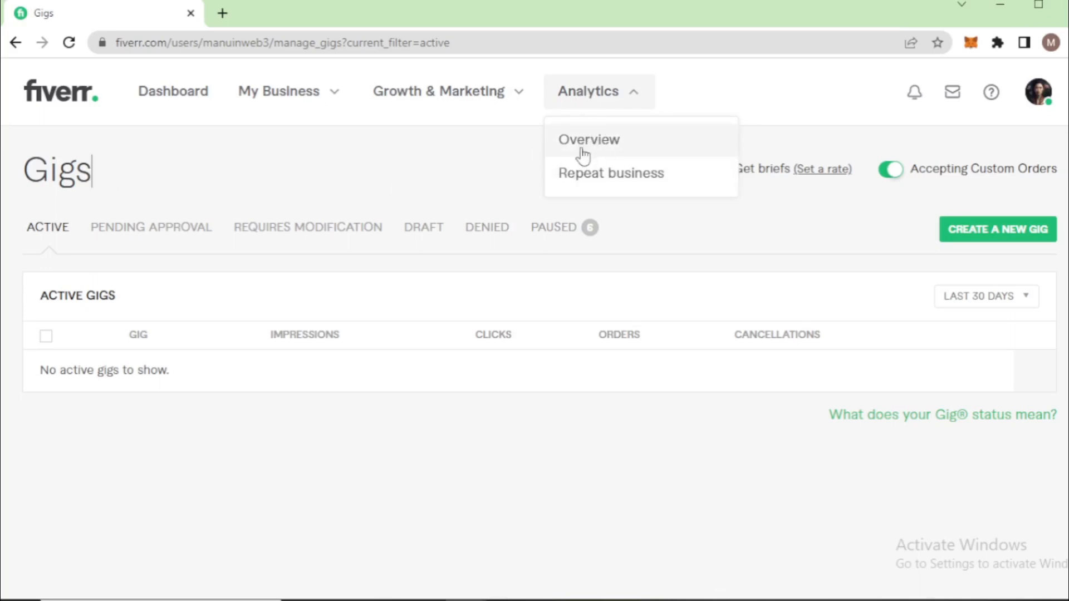
left_click(380, 163)
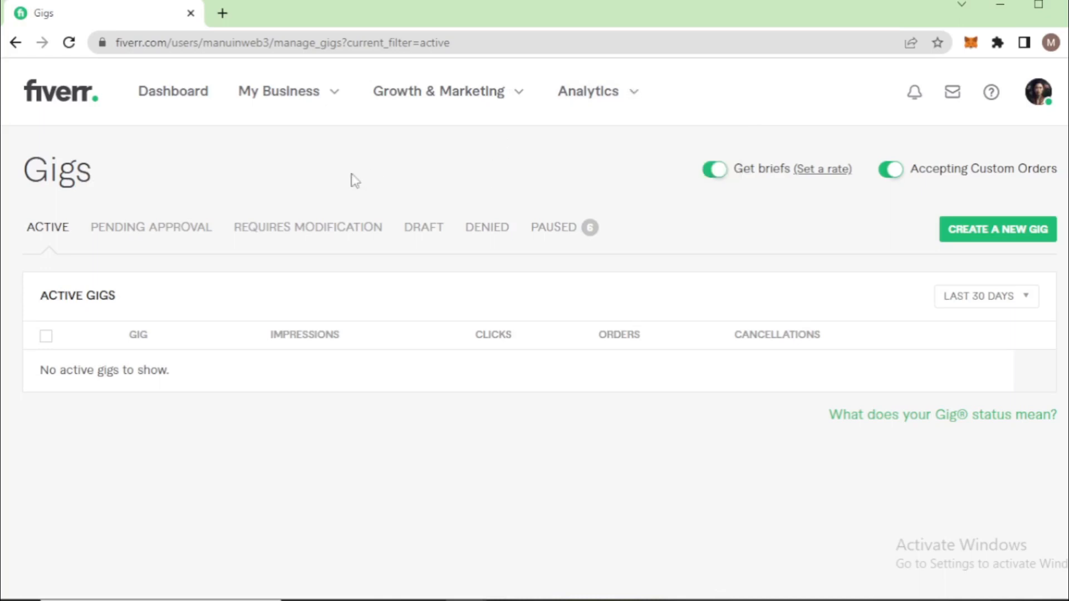
Start creating a new gig from the seller's Gigs page and examine the Gig title section
left_click(978, 234)
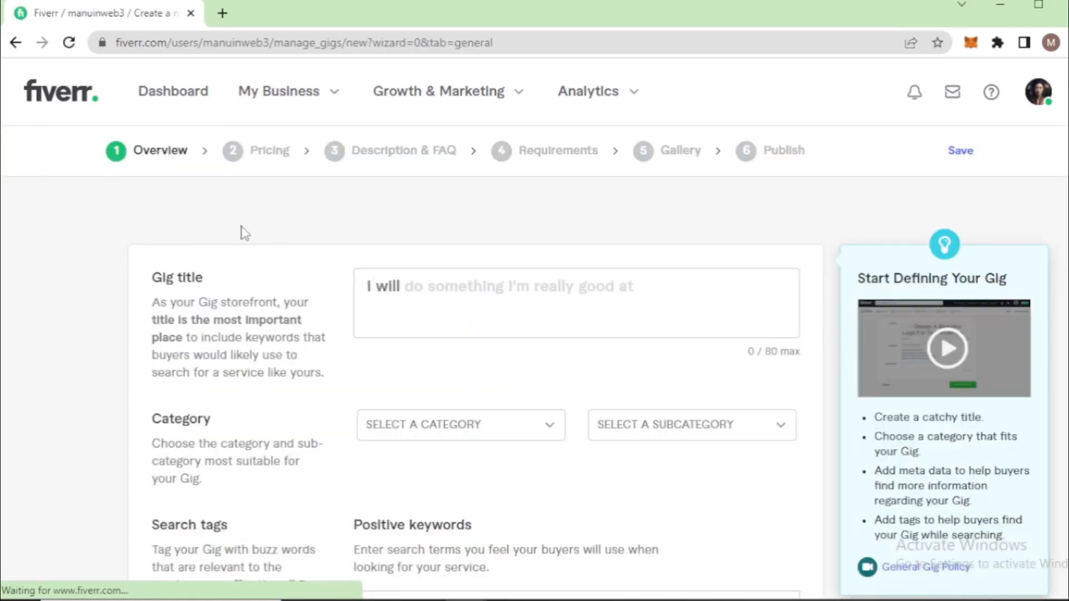
scroll(262, 236, "down", 2)
left_click_drag(203, 196, 156, 195)
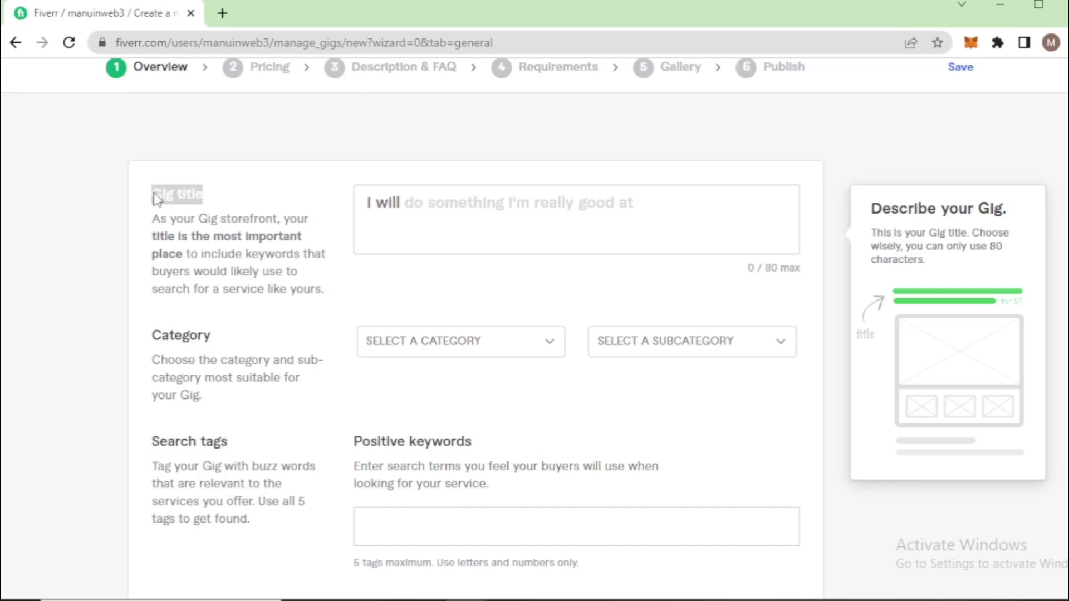
left_click(153, 196)
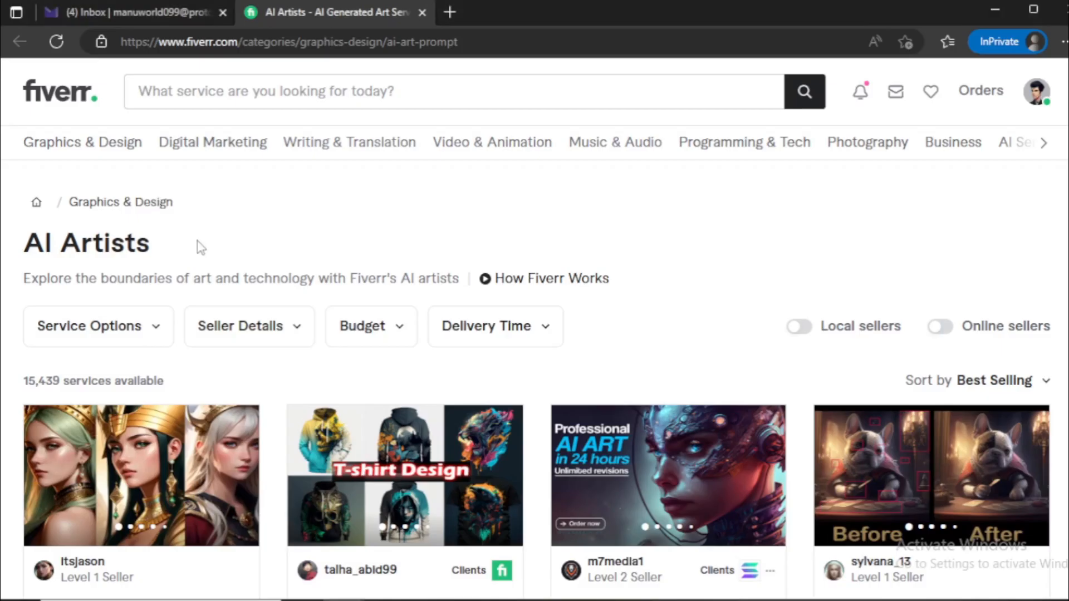
Look through the gig titles in the AI Artists category for examples of how to word one
scroll(199, 256, "down", 3)
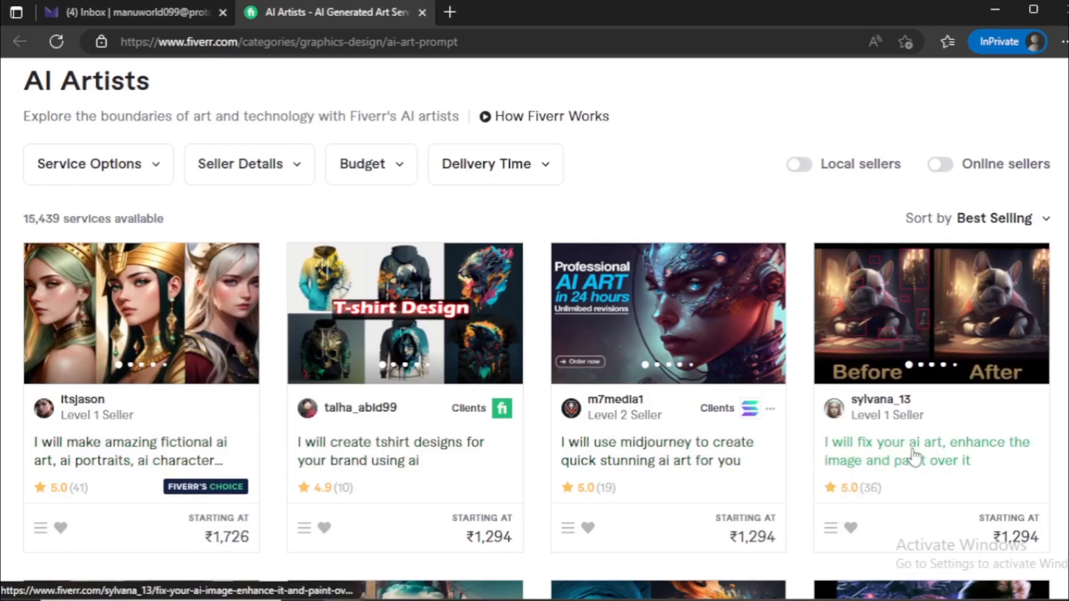
scroll(8, 393, "down", 3)
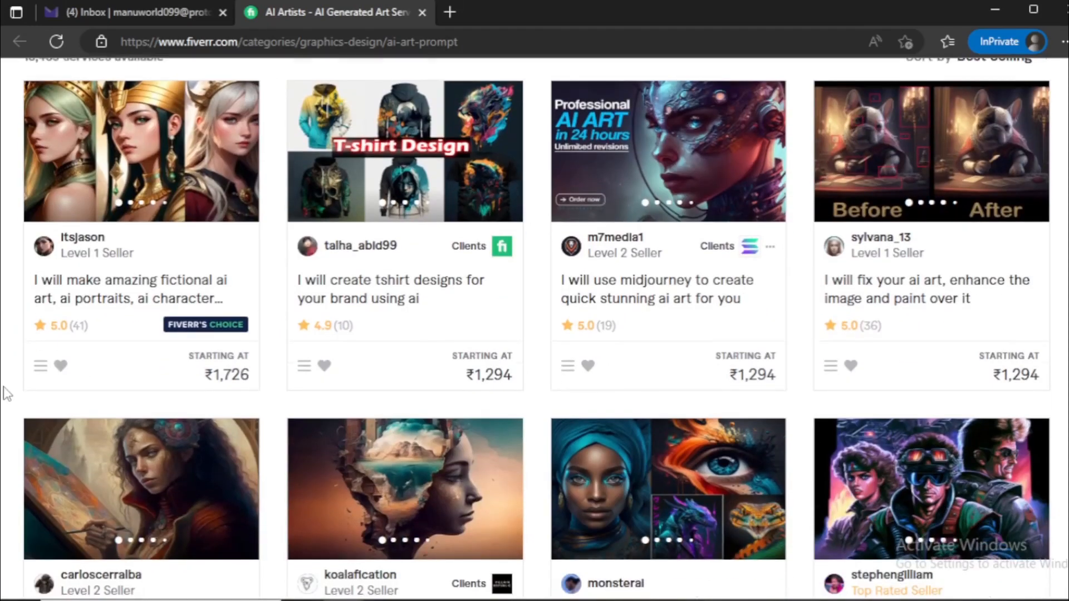
scroll(6, 392, "down", 3)
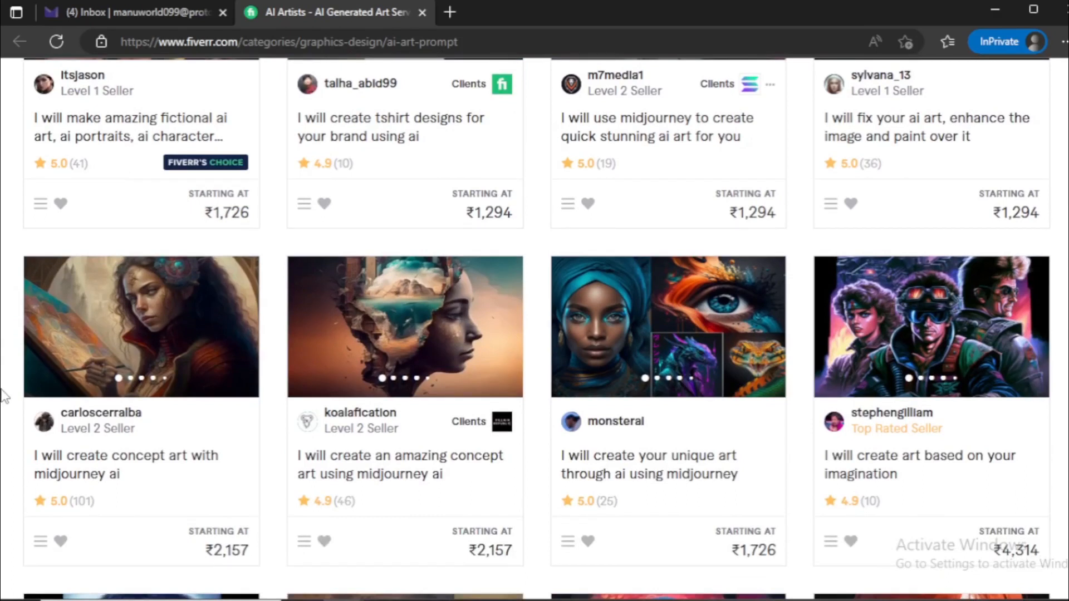
Open the listing for amazing concept art using midjourney ai and copy its gig title as a wording reference
left_click(358, 467)
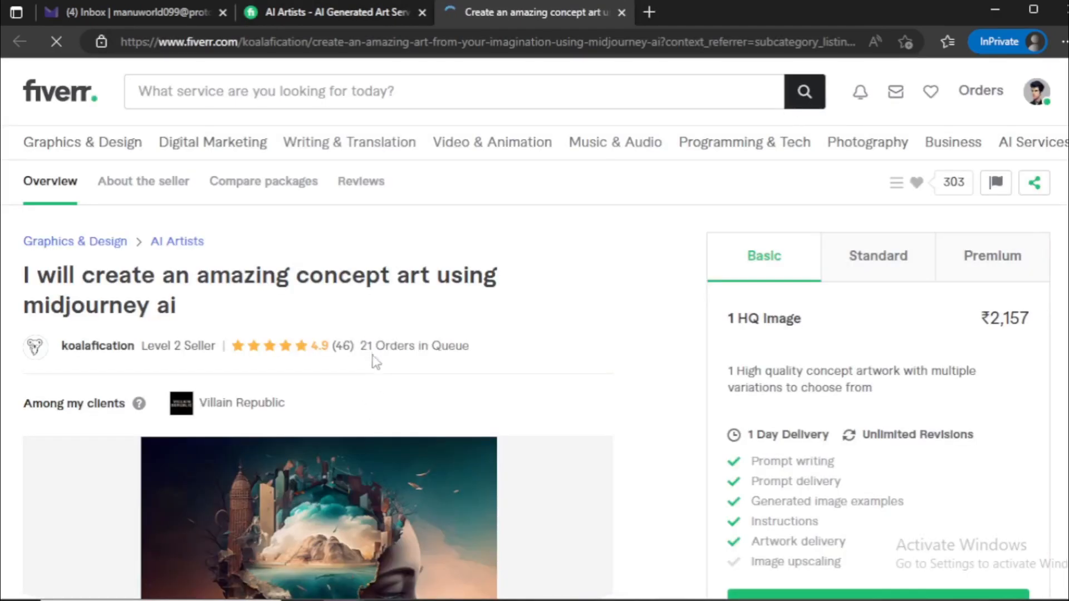
left_click_drag(24, 276, 202, 305)
left_click(140, 294)
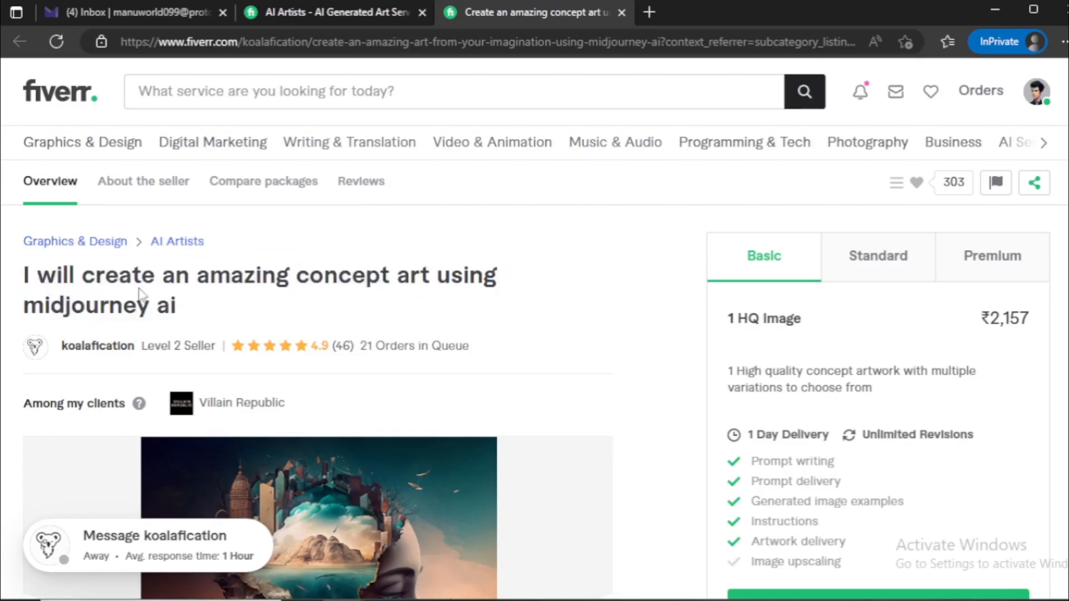
key("alt+Tab")
left_click(449, 204)
key("alt+Tab")
left_click_drag(18, 282, 198, 306)
key("ctrl+c")
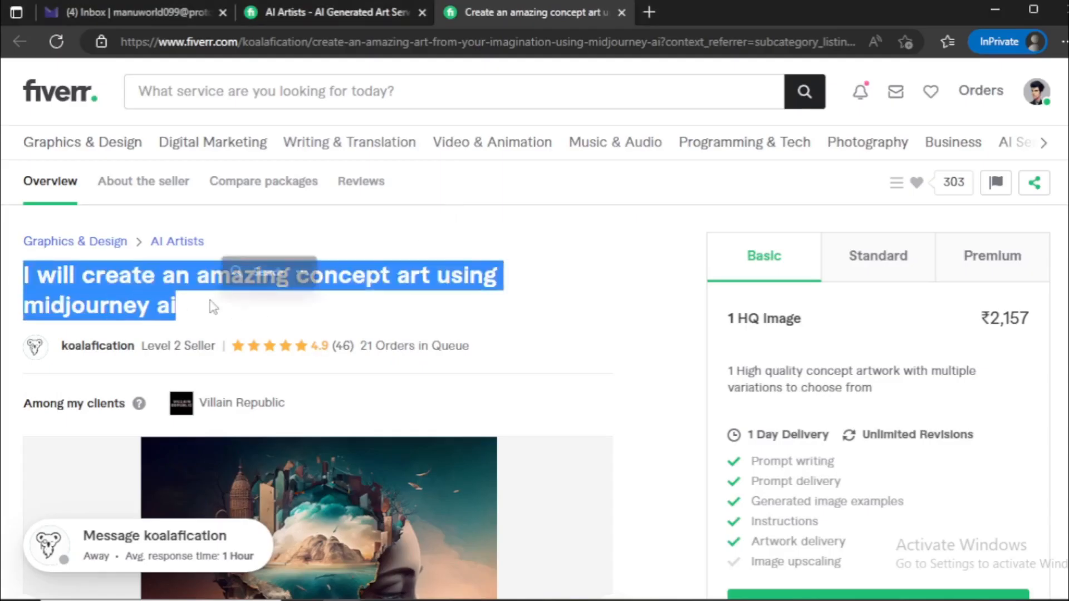
Enter "create your ai art using midjourney and ai tools" as the new gig's title after "I will"
key("alt+Tab")
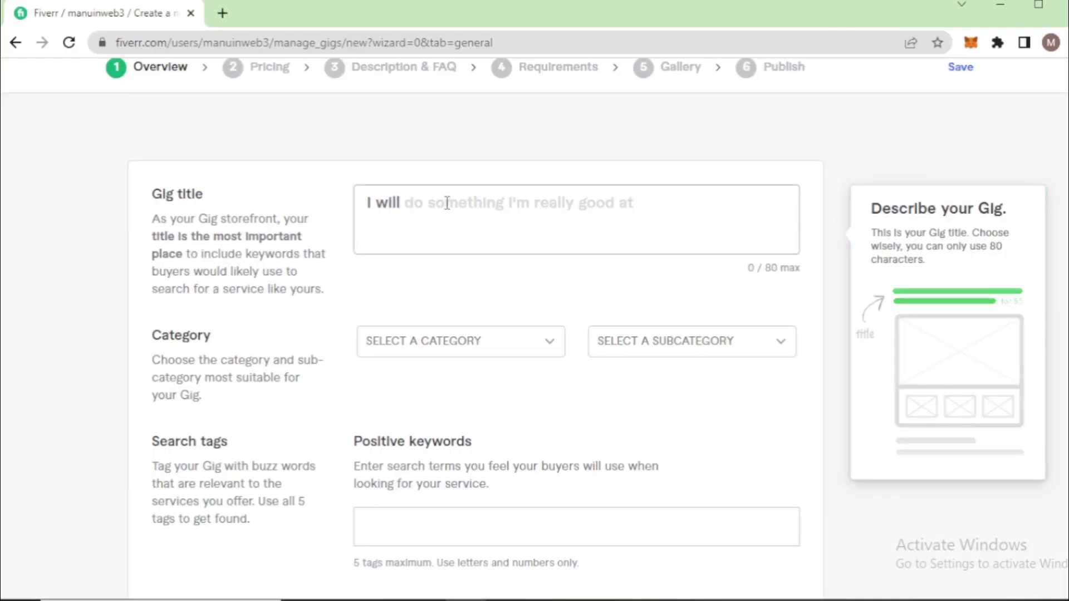
type("create your al art using ")
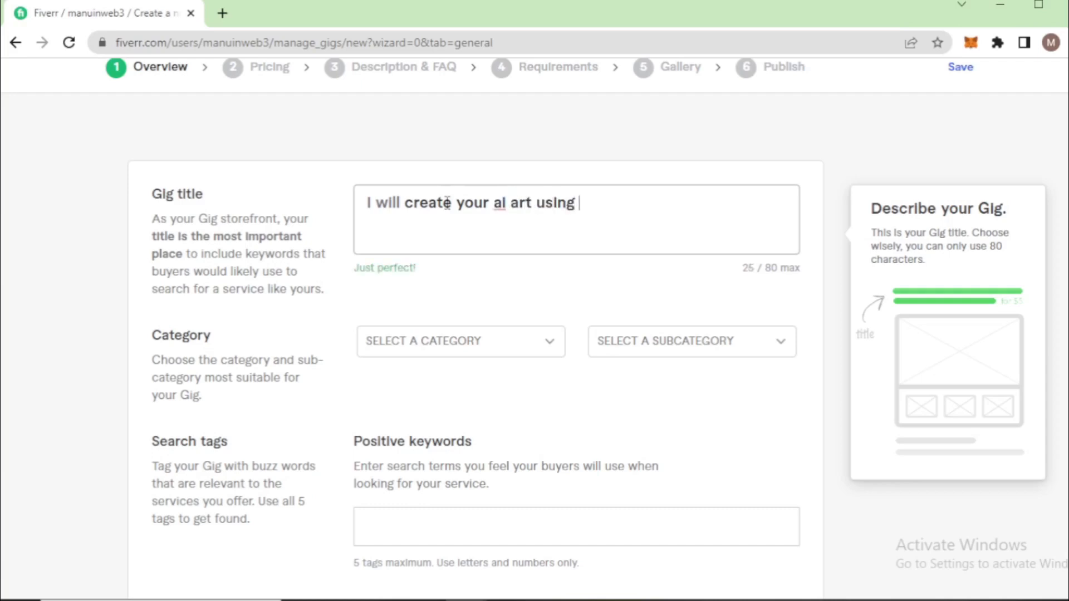
type("midjo")
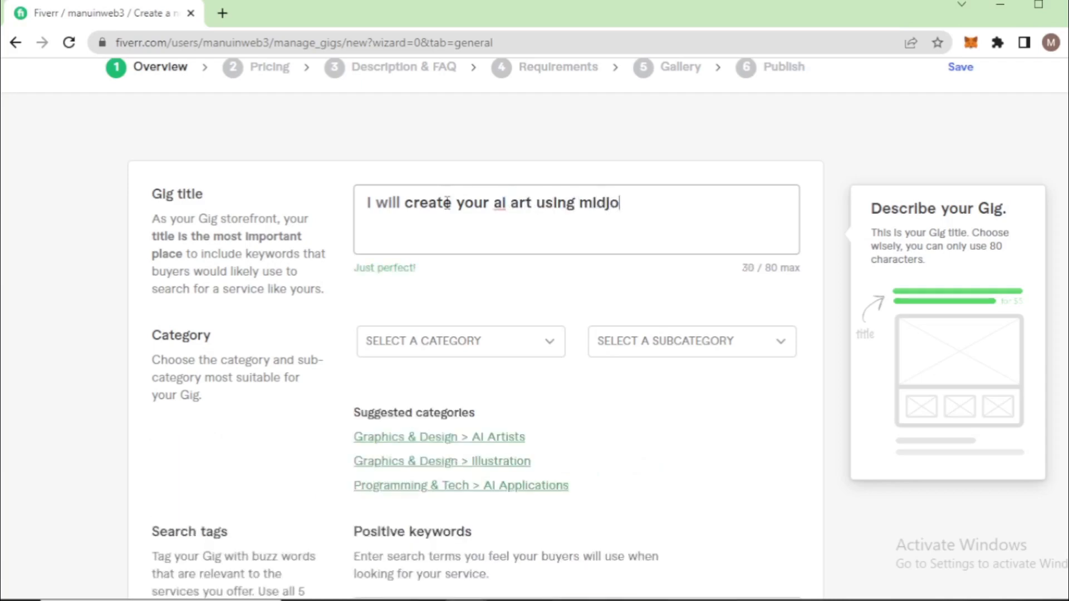
type("urney and")
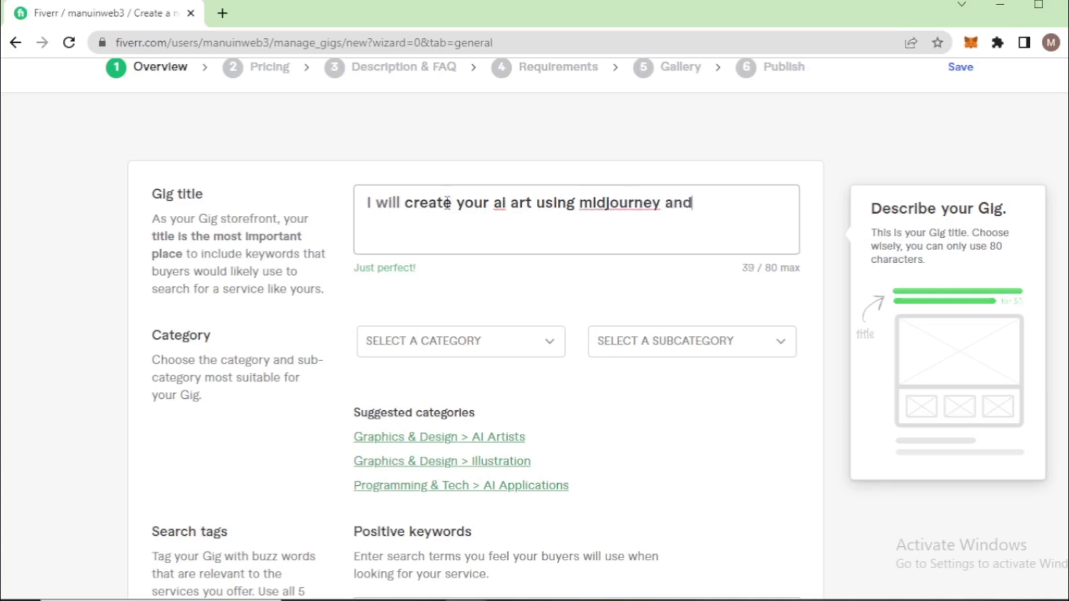
type(" ai tools")
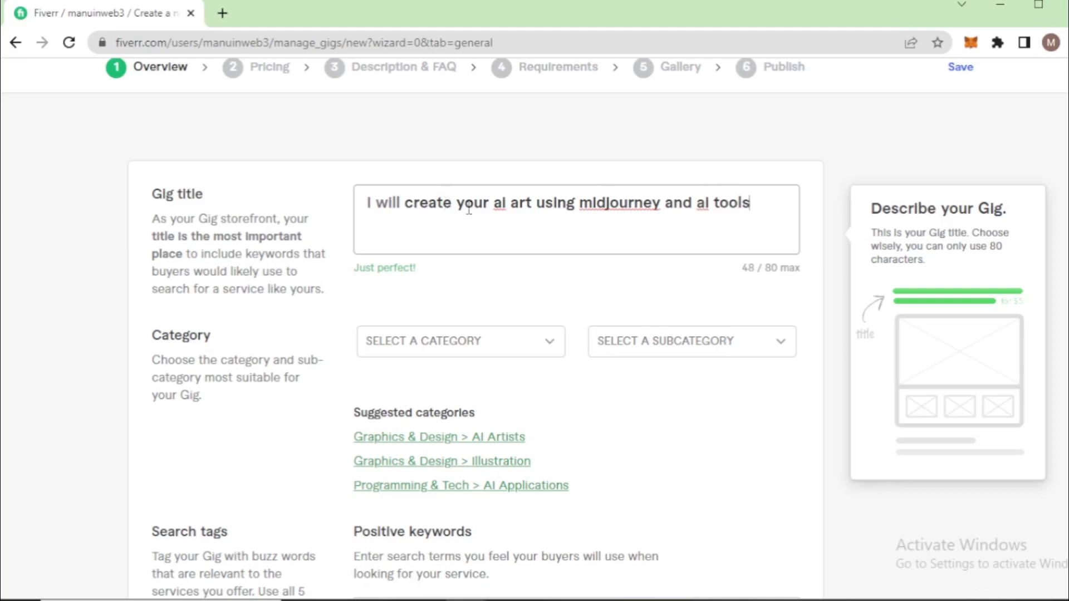
Compare the wording of the new gig title with the title of the midjourney concept art listing
left_click_drag(753, 202, 409, 200)
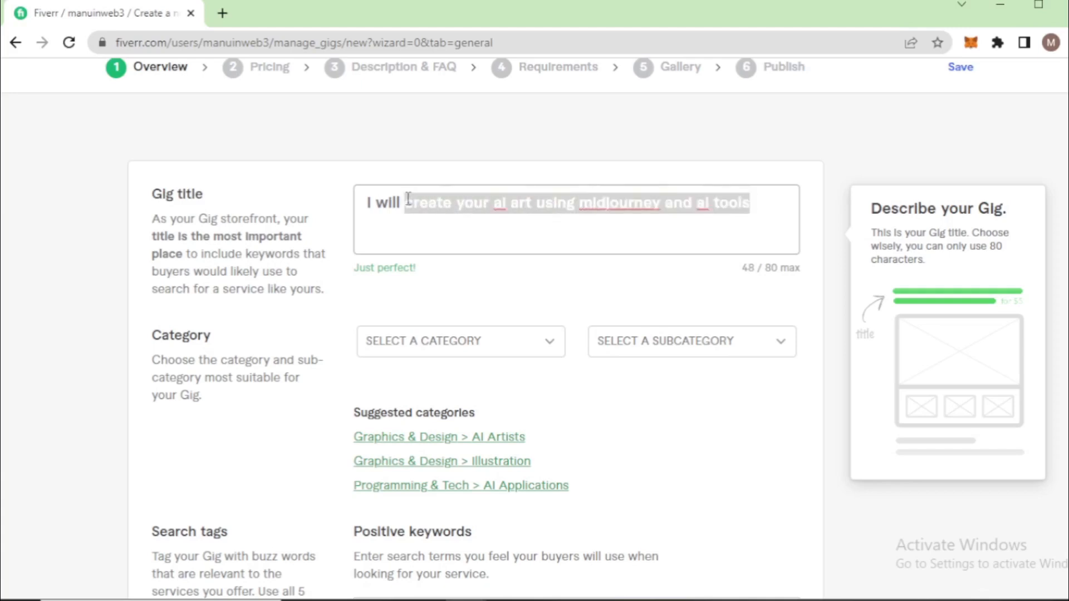
triple_click(315, 272)
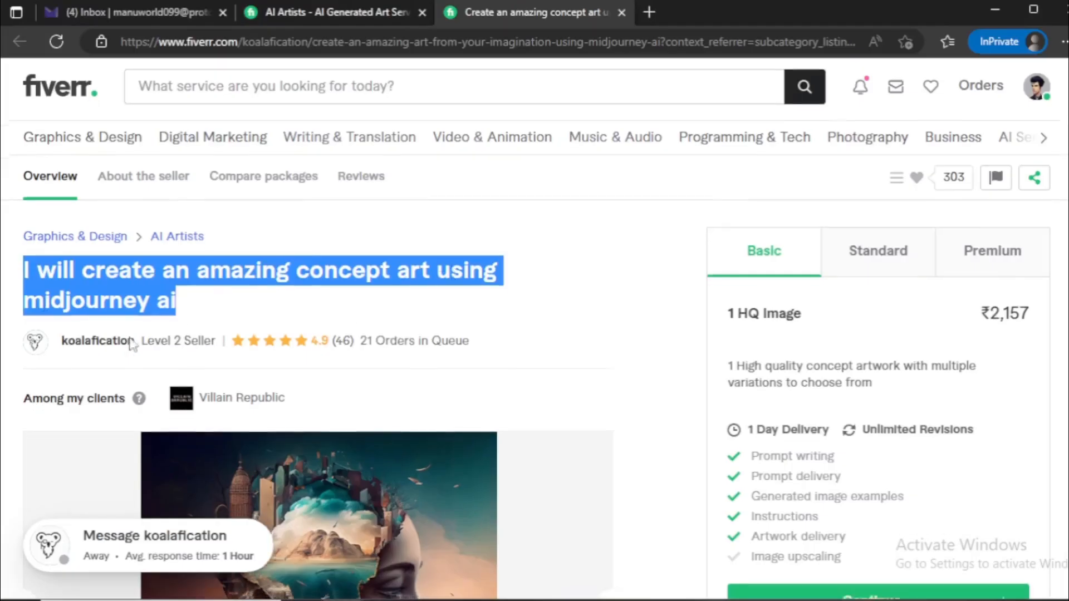
scroll(128, 345, "down", 5)
scroll(100, 341, "up", 5)
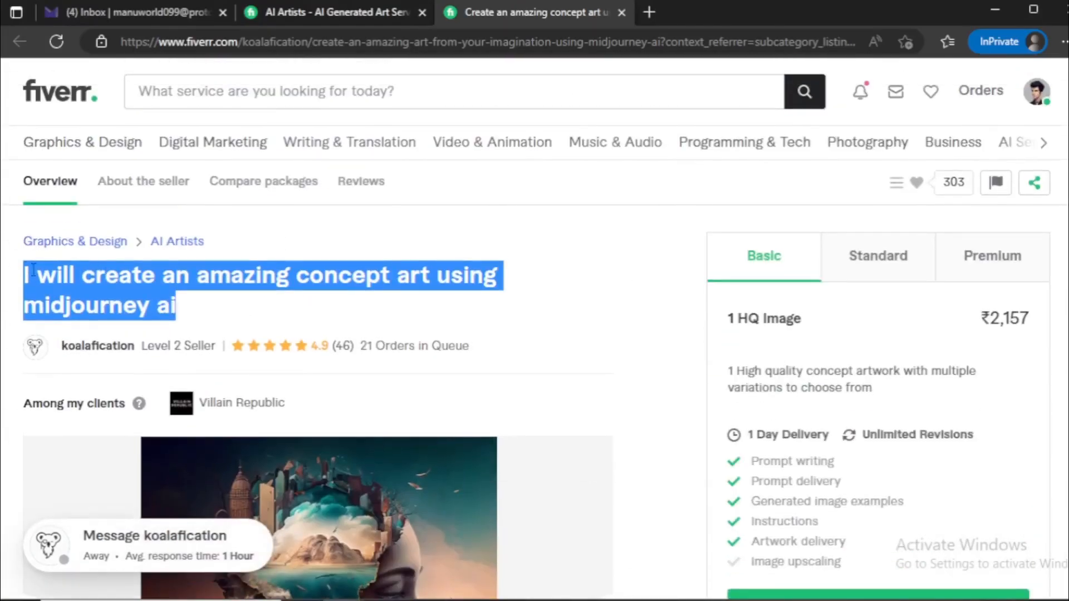
left_click_drag(25, 269, 152, 295)
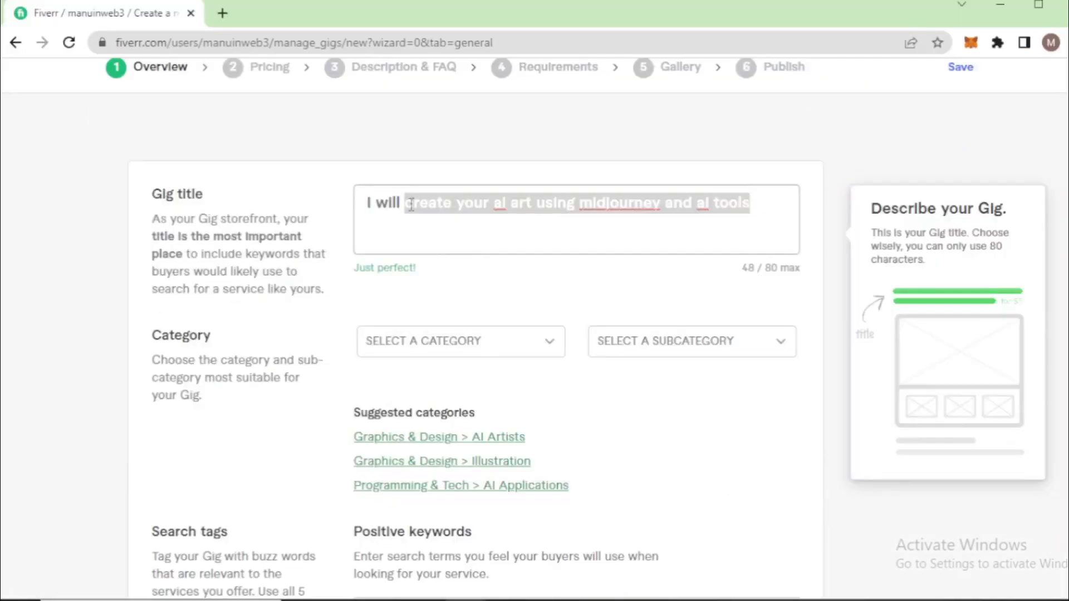
left_click(416, 201)
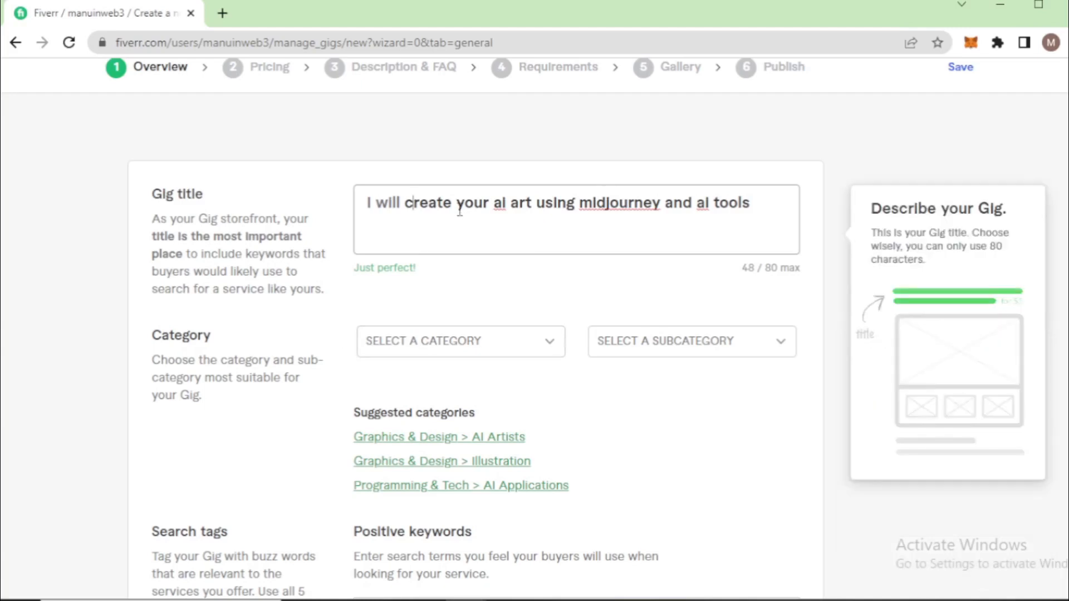
left_click_drag(401, 200, 767, 206)
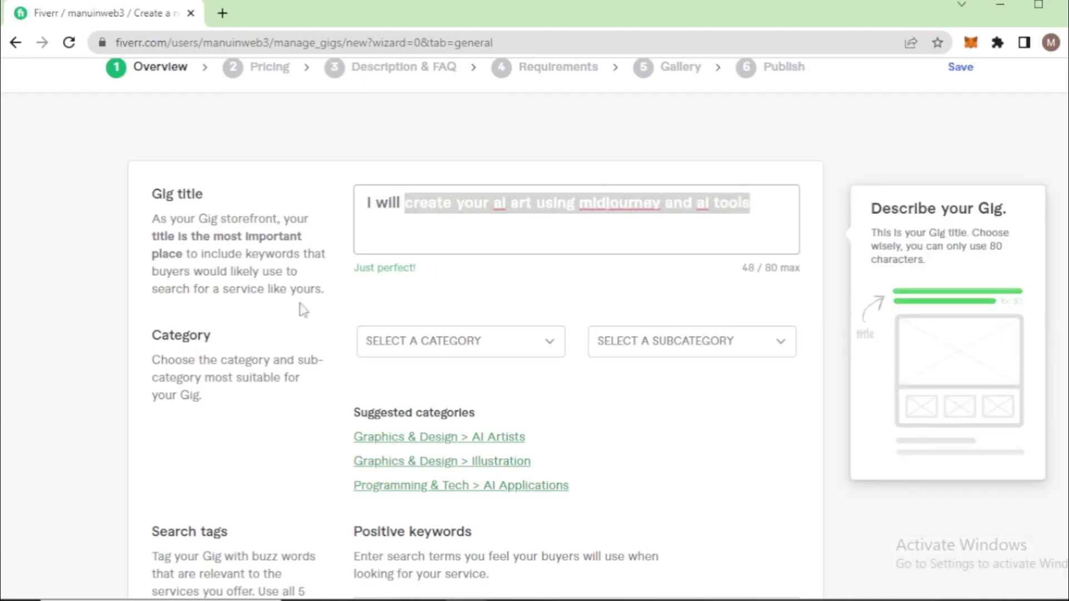
left_click(249, 426)
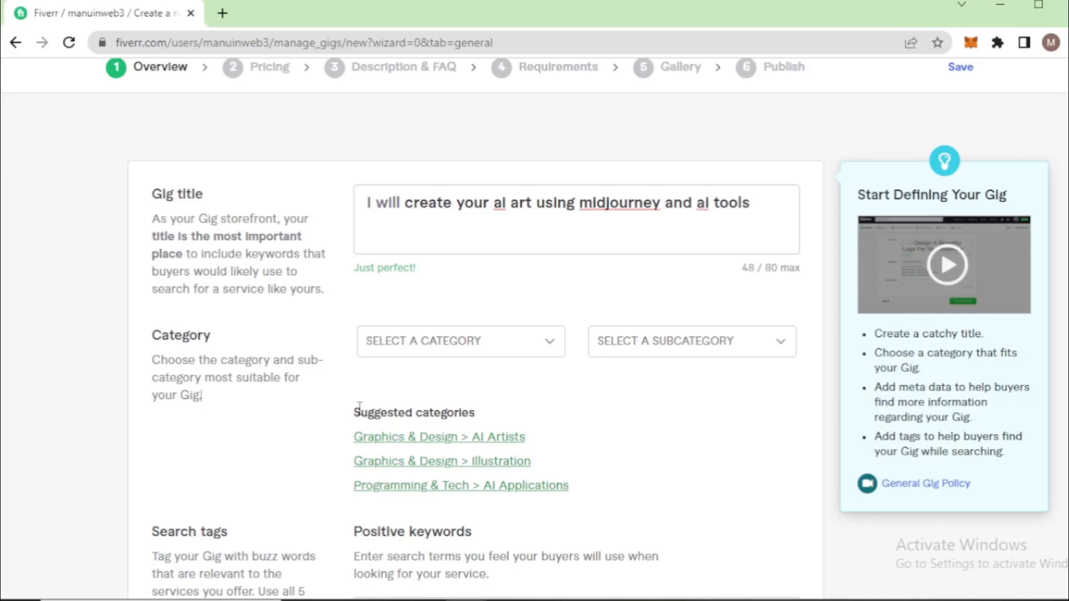
Assign the suggested category Graphics & Design > AI Artists to the gig and set Midjourney as the main AI engine
left_click_drag(359, 408, 497, 417)
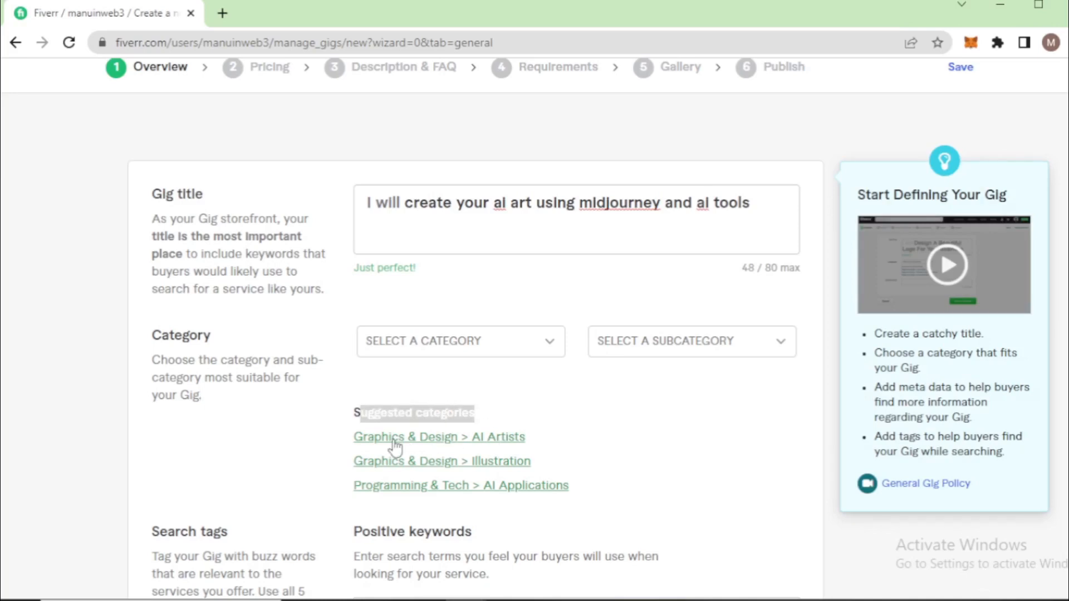
left_click(429, 444)
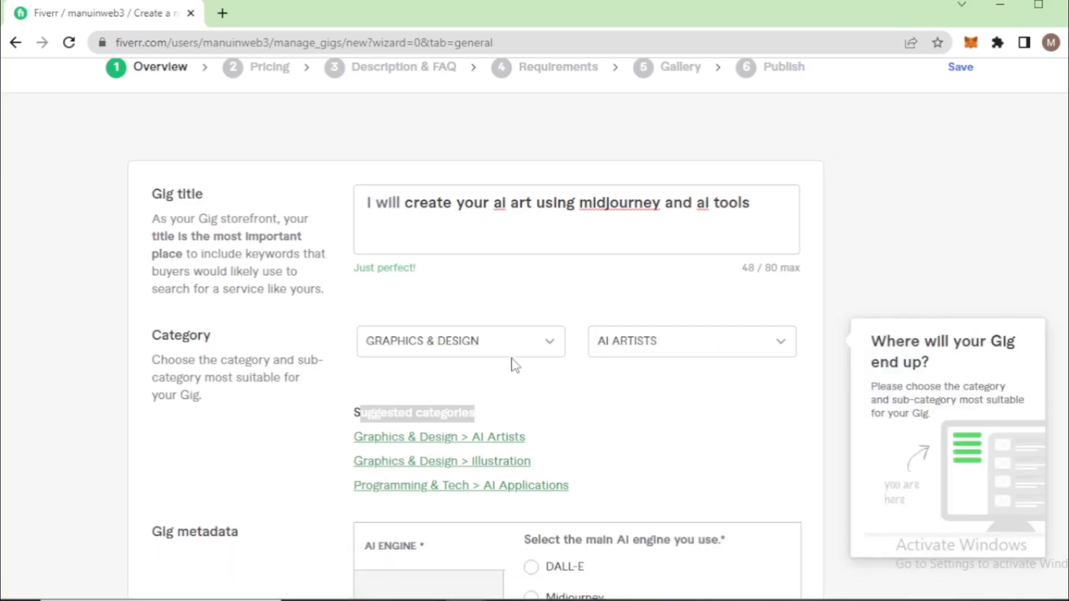
scroll(298, 446, "down", 3)
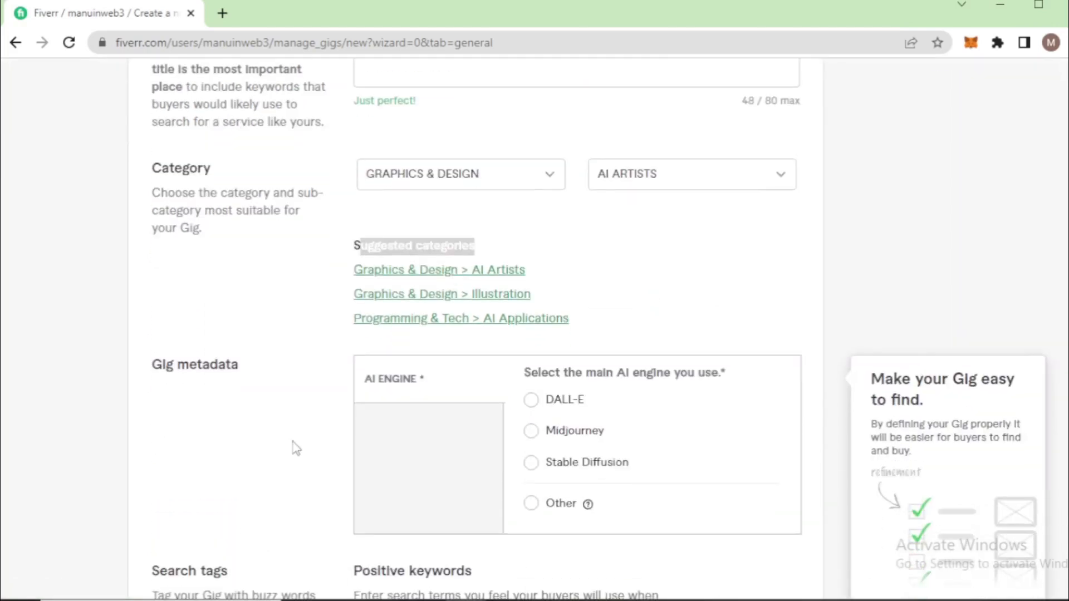
left_click(532, 463)
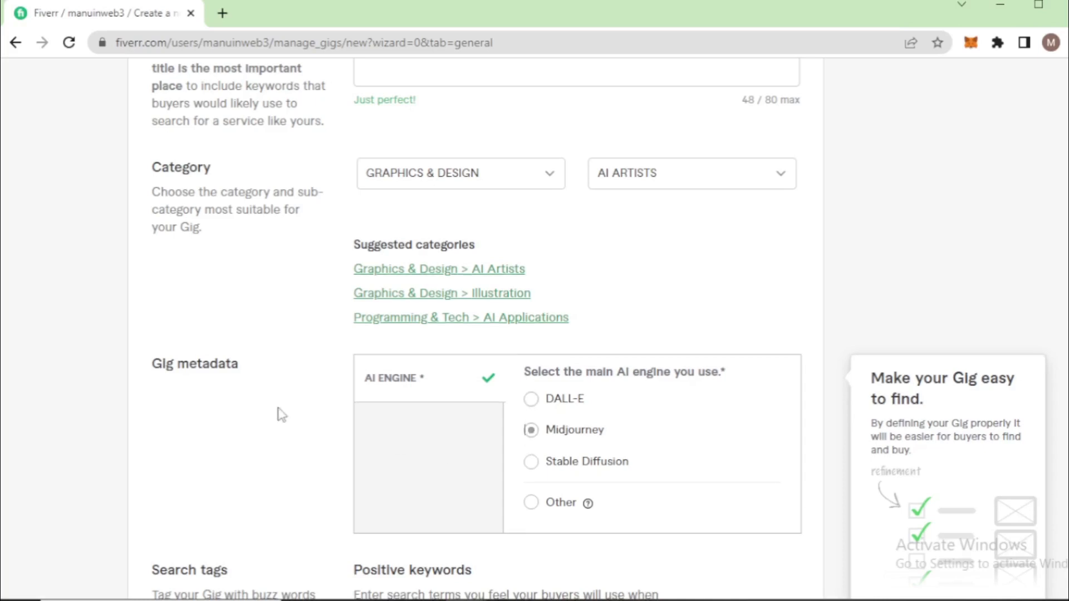
Examine the AI Artists listings and the wording of the gig title for terms suited to the search tags
scroll(279, 415, "down", 3)
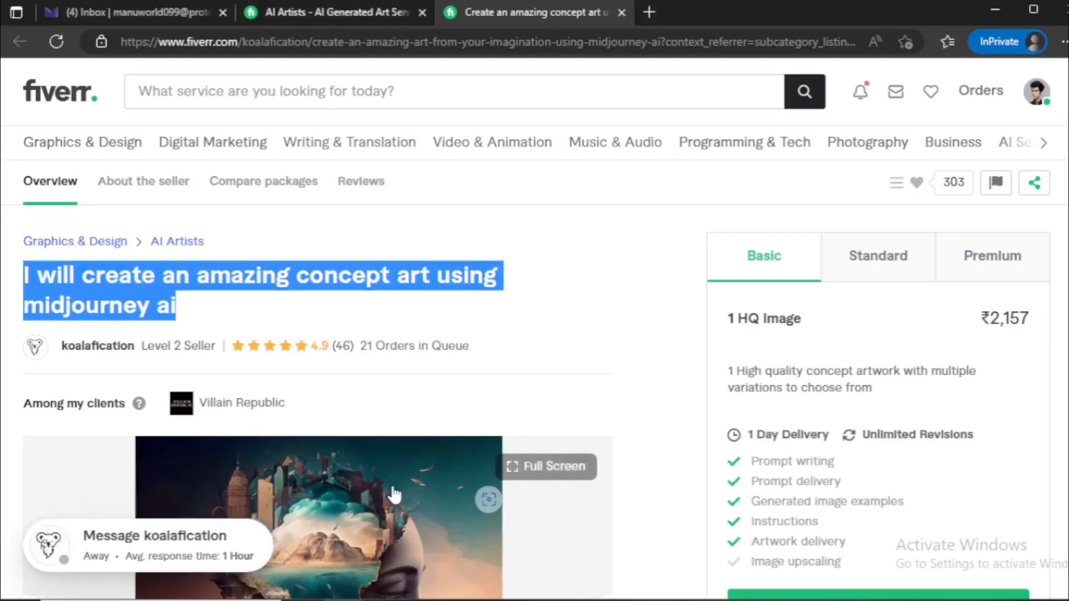
left_click(368, 13)
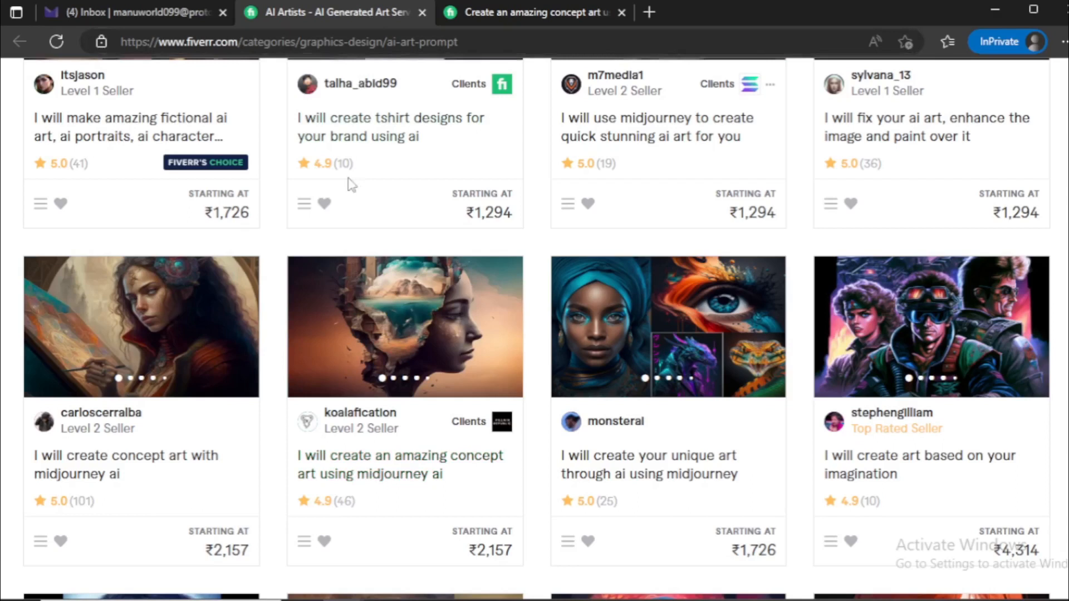
scroll(345, 186, "up", 8)
scroll(939, 454, "down", 4)
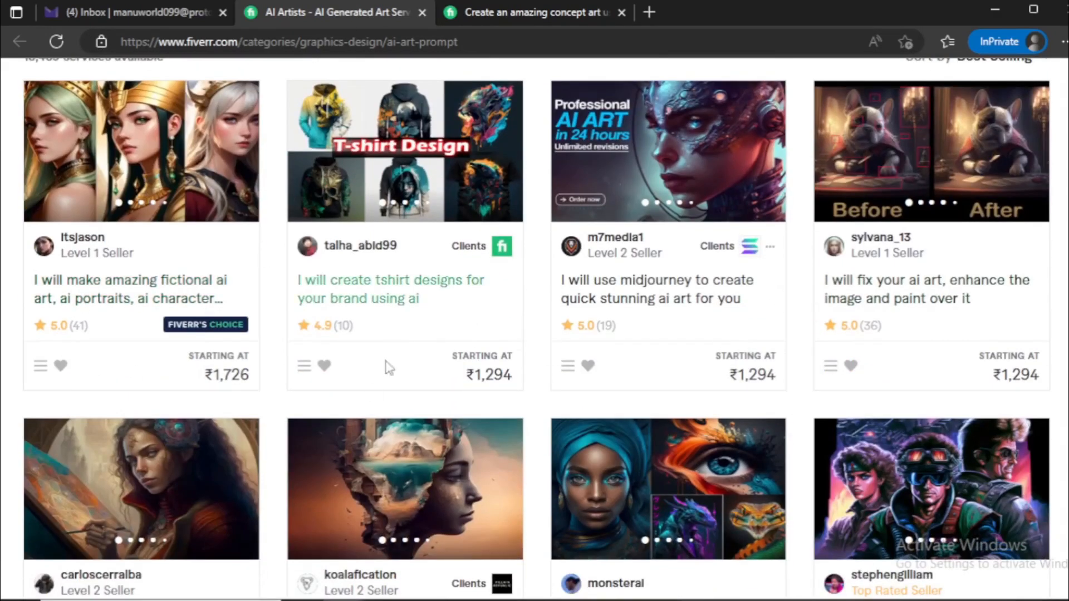
key("alt+Tab")
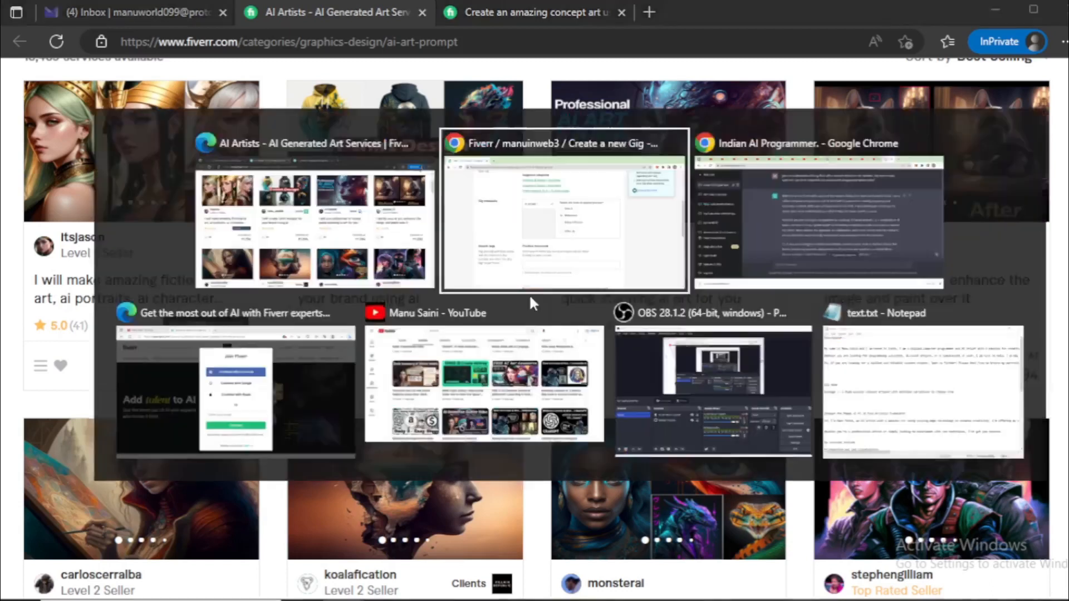
scroll(388, 466, "up", 7)
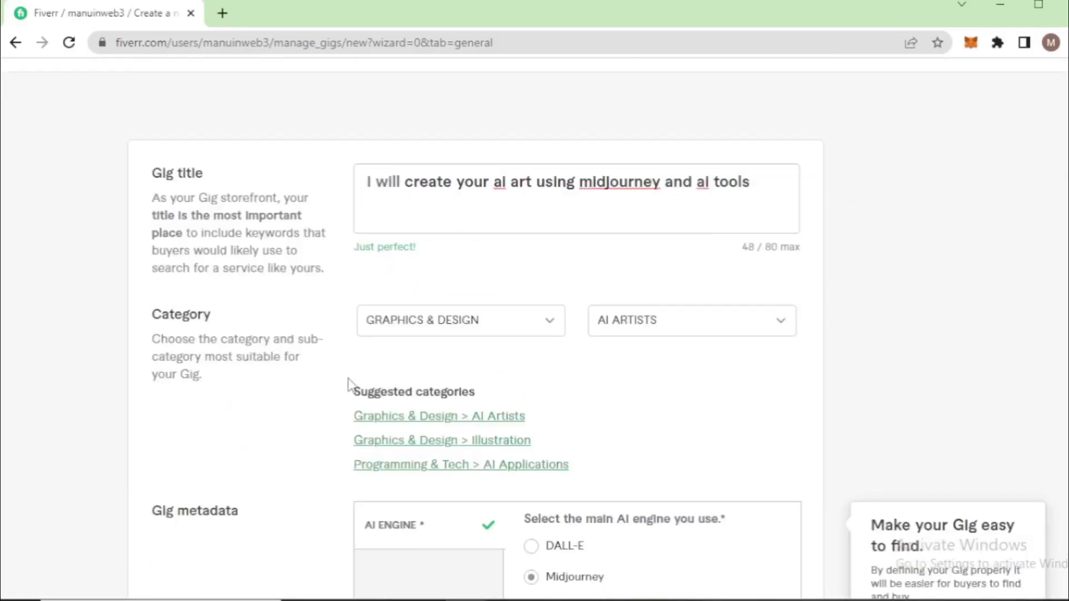
left_click_drag(775, 282, 484, 285)
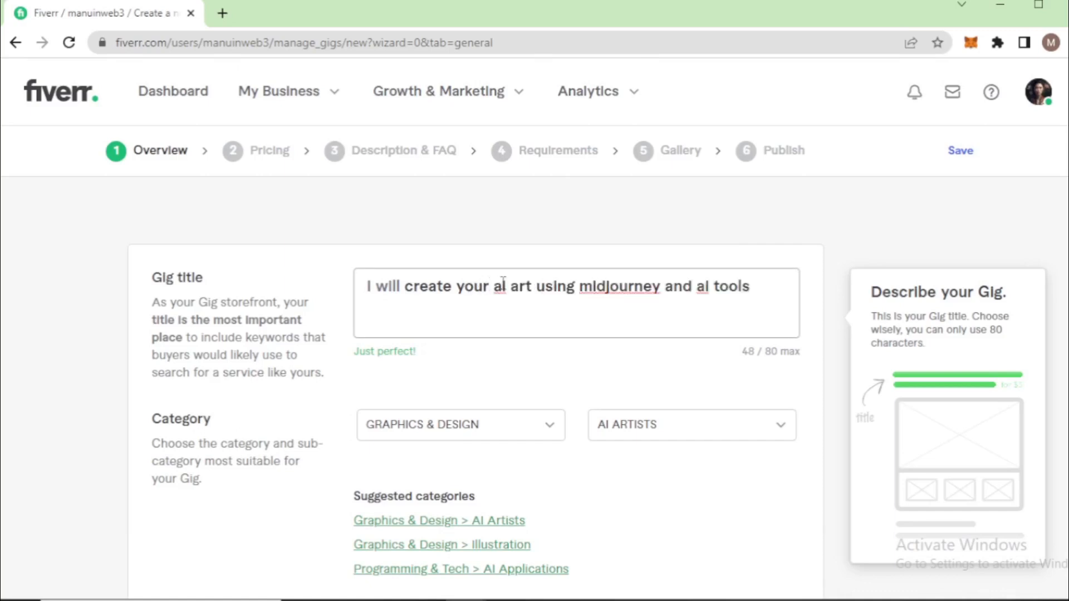
left_click_drag(493, 286, 530, 286)
left_click(613, 287)
left_click_drag(697, 286, 758, 281)
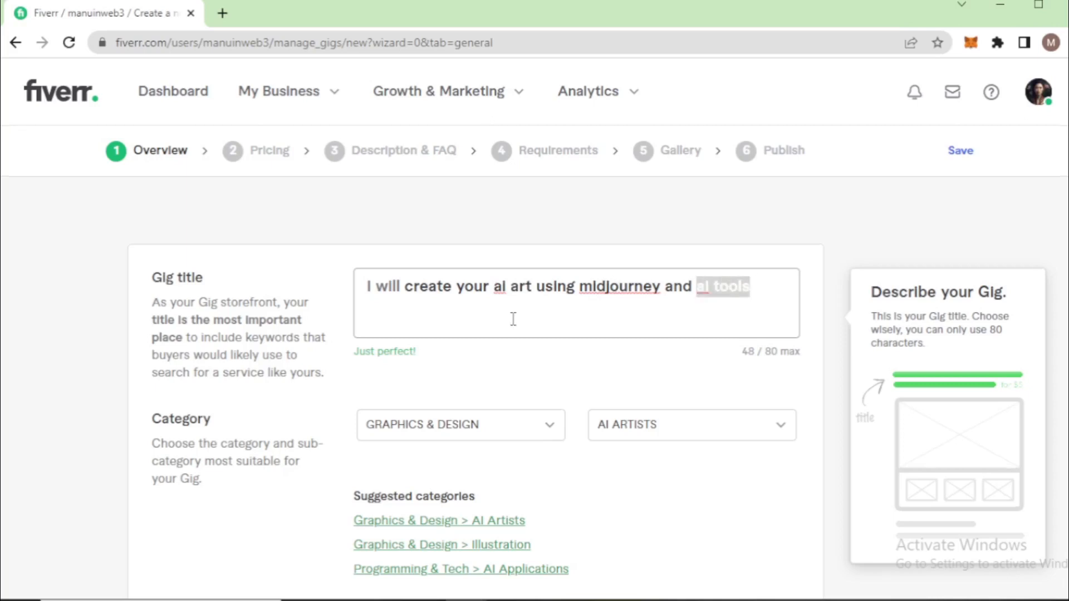
Add "ai art" and "artwork" as positive keywords in the gig's search tags
scroll(513, 319, "down", 10)
left_click(426, 318)
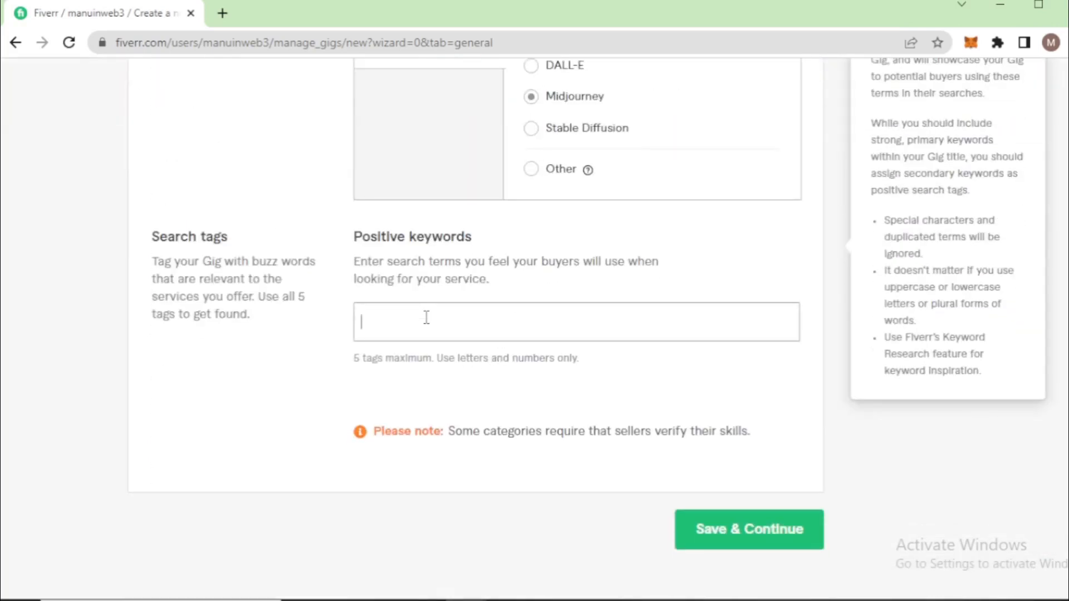
type("ai art")
key("Return")
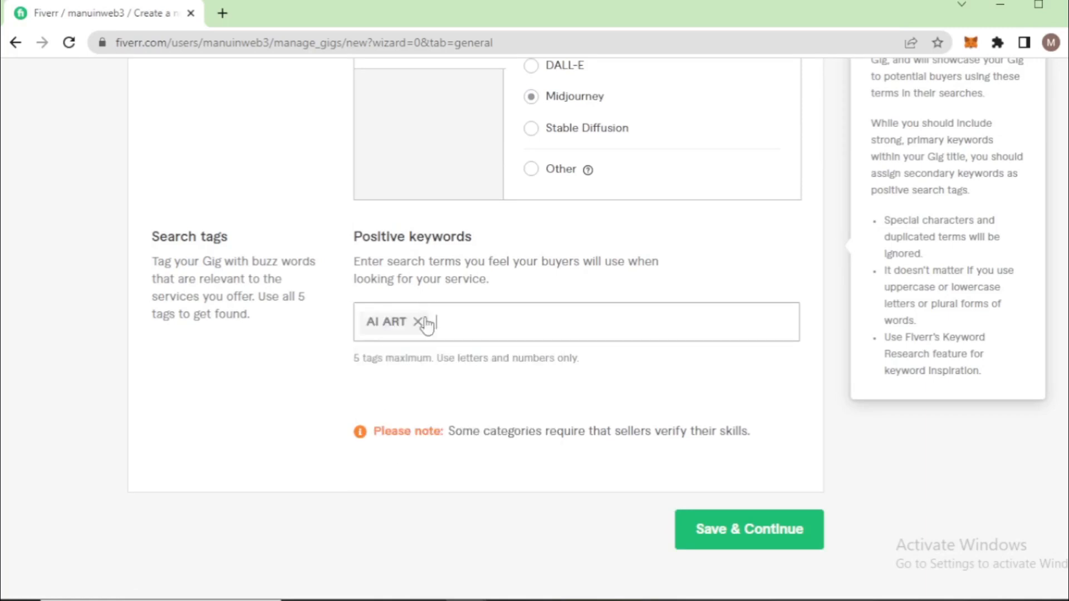
type("artwork")
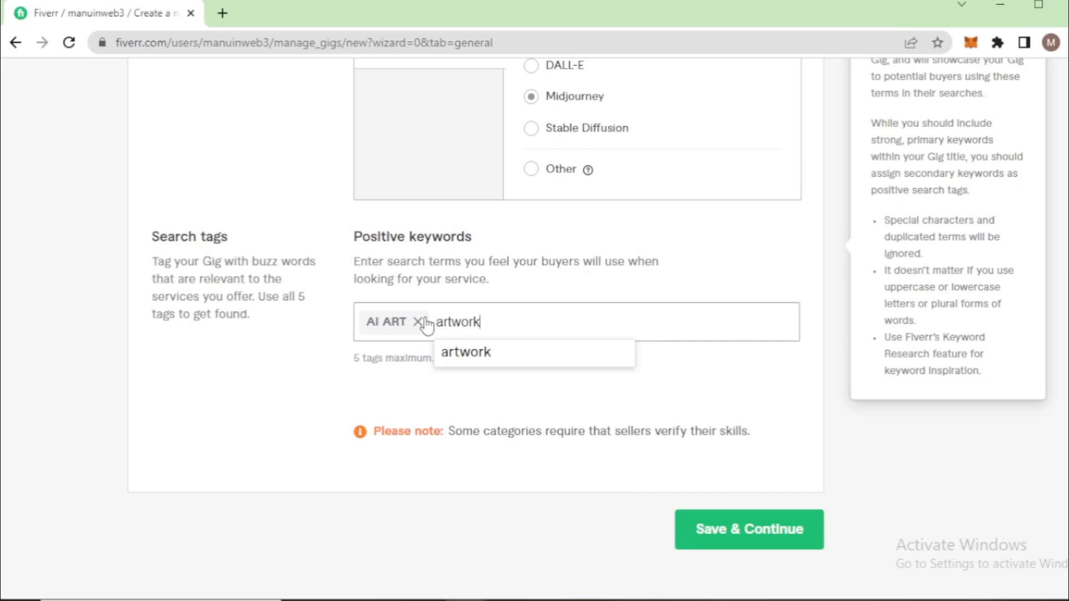
key("Return")
Add "midjourney" and "ai tools" to the gig's positive keywords
type("mi")
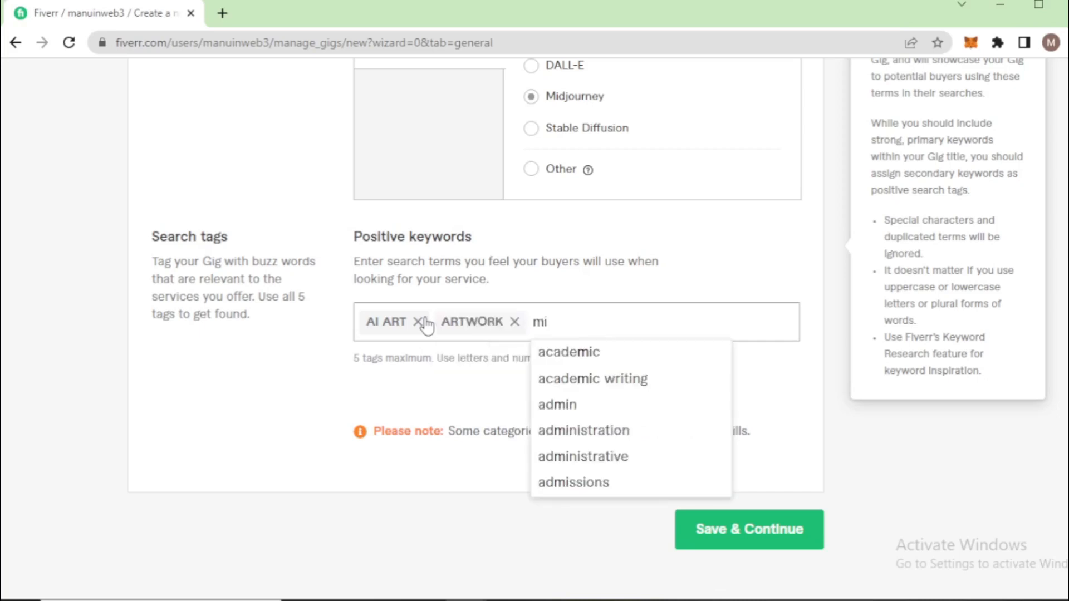
type("djourney")
key("Return")
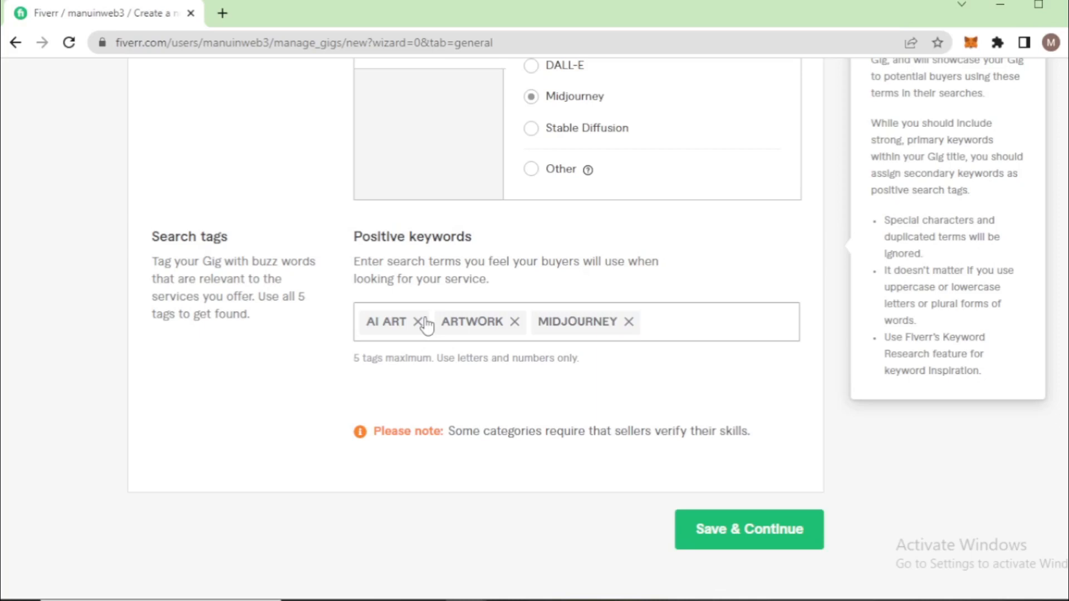
type("ai tools")
key("Return")
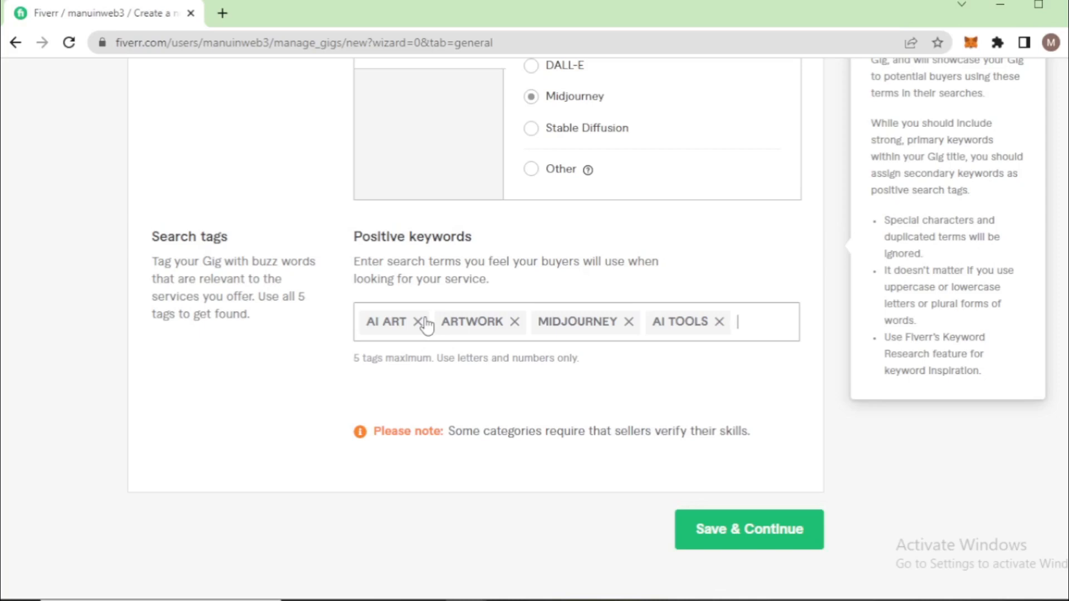
scroll(426, 326, "up", 10)
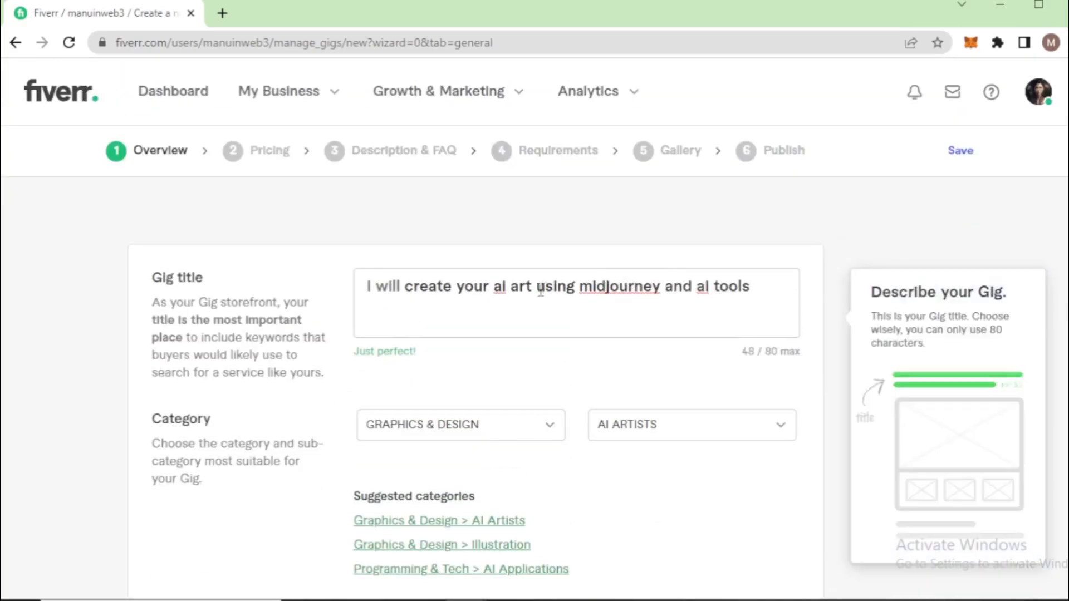
scroll(543, 303, "down", 10)
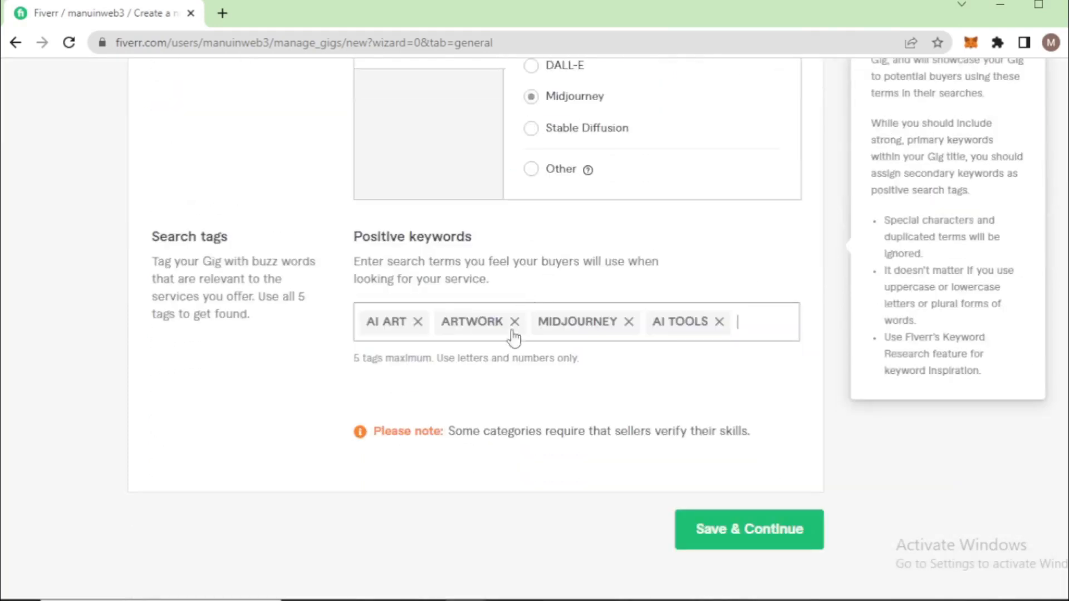
left_click(759, 323)
type("ai artwork")
key("BackSpace")
key("BackSpace")
key("BackSpace")
key("BackSpace")
key("BackSpace")
Add "illustrate" as the fifth positive keyword and save the overview to continue to the gig's pricing
type("llust")
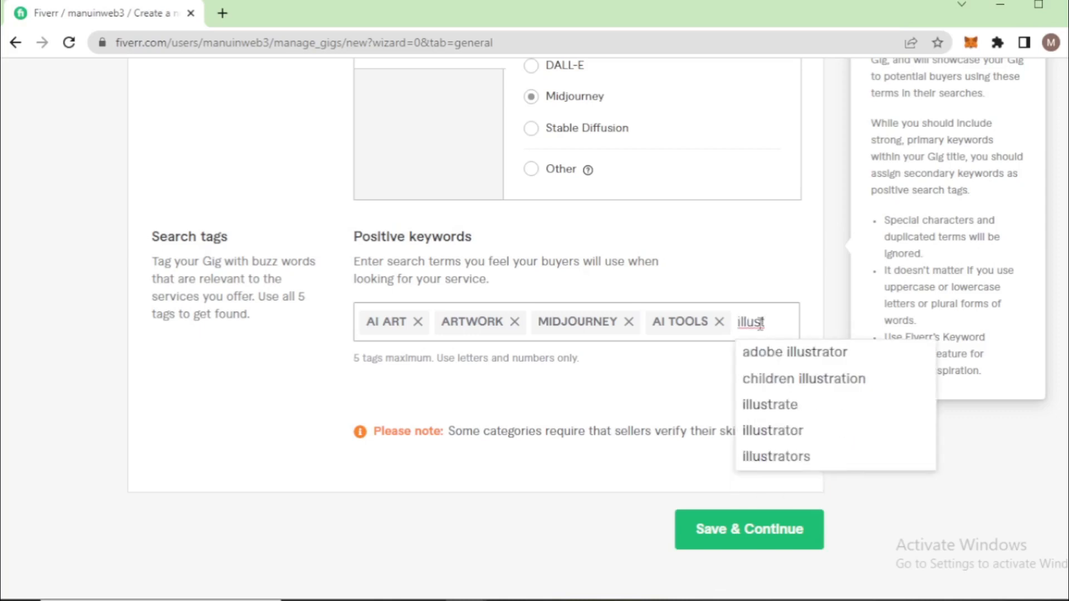
left_click(778, 415)
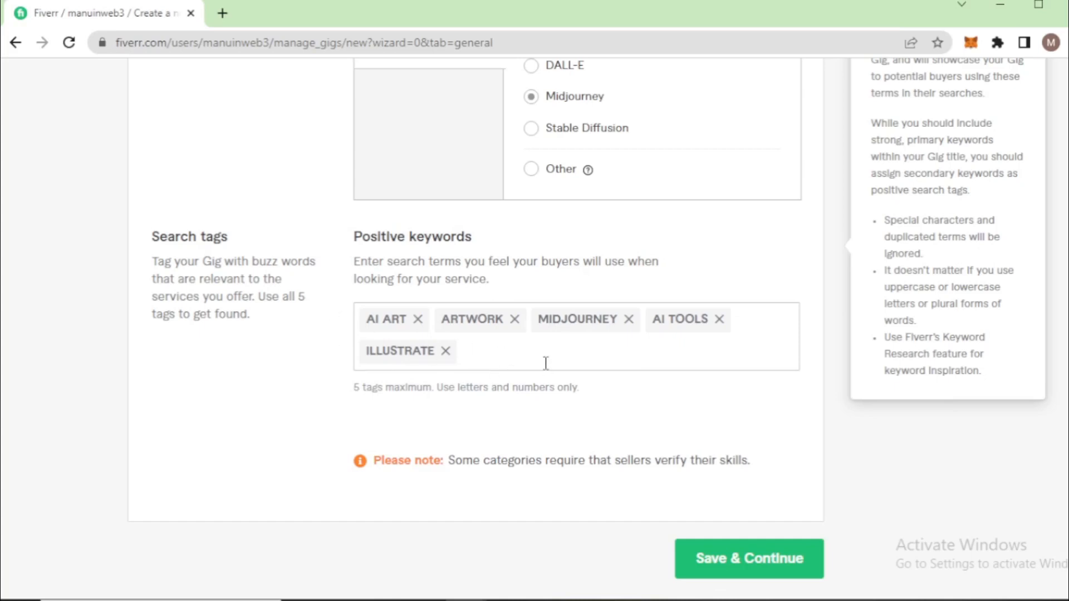
scroll(470, 351, "up", 5)
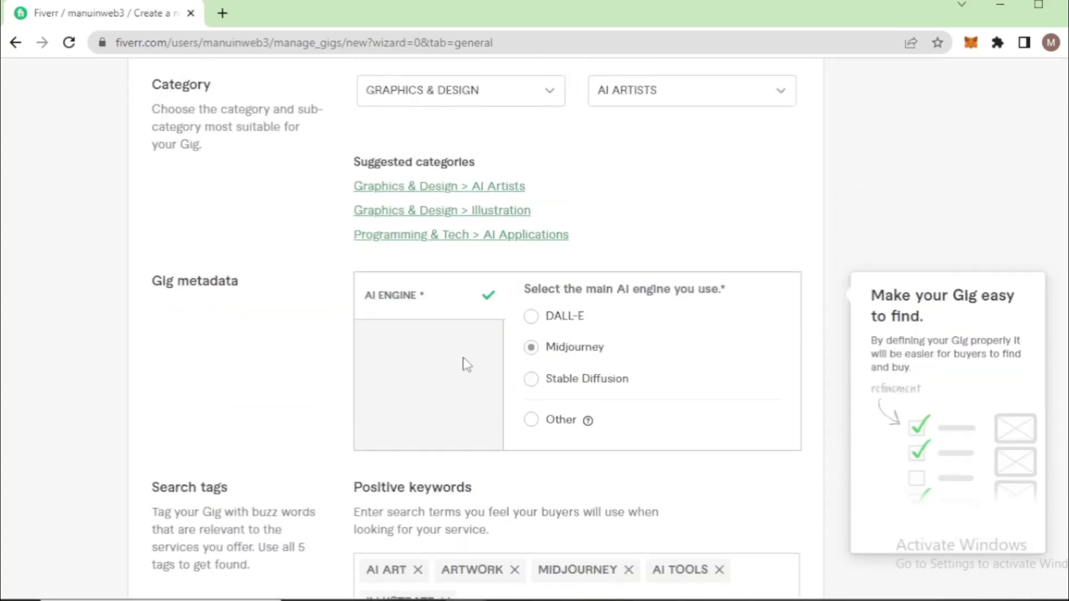
scroll(466, 365, "up", 5)
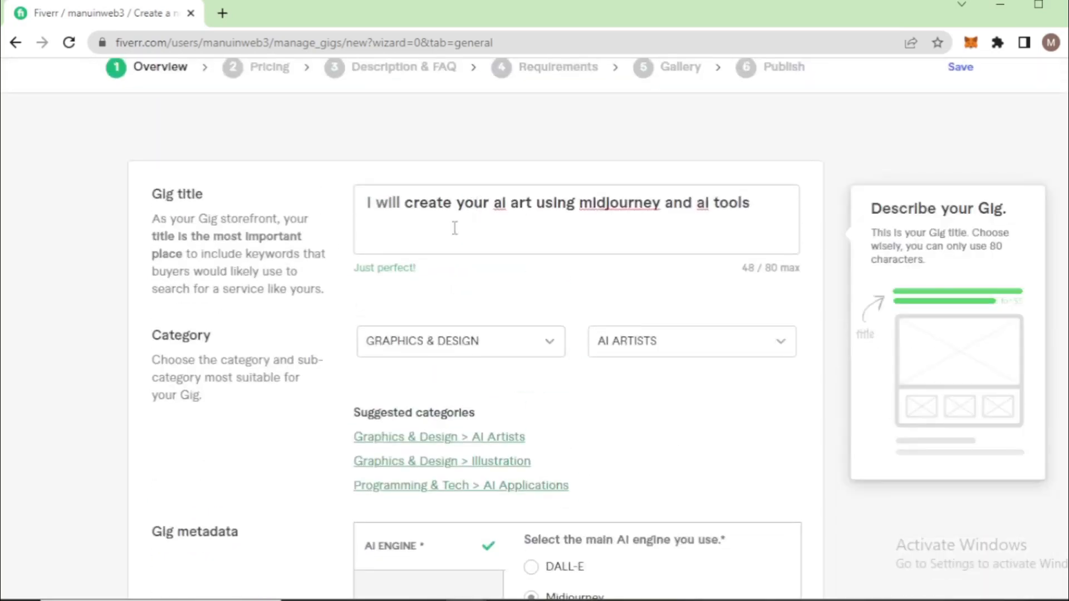
scroll(340, 353, "down", 6)
scroll(341, 353, "down", 10)
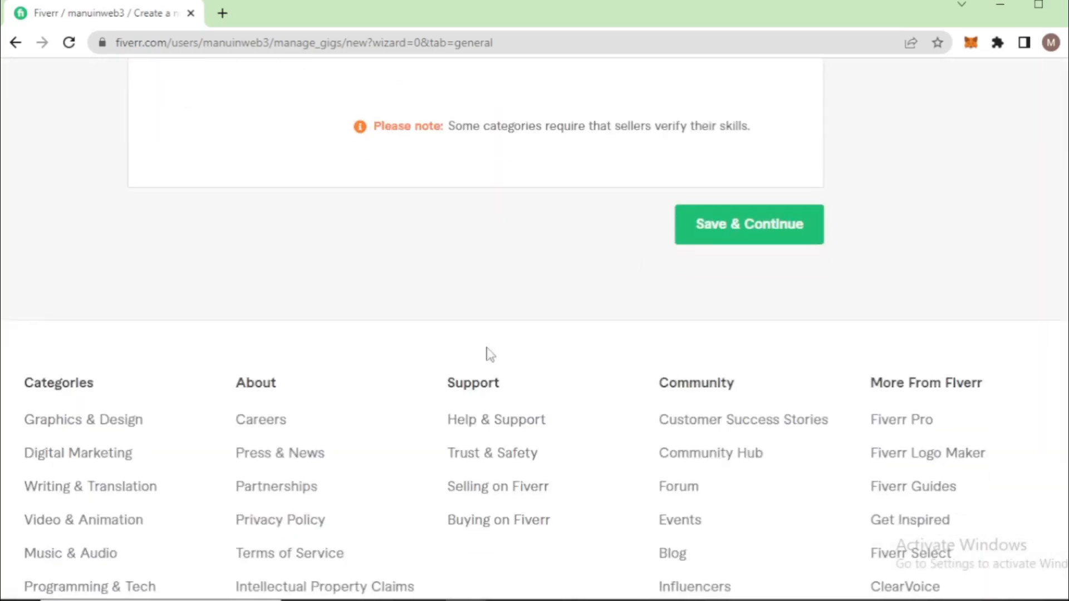
left_click(727, 225)
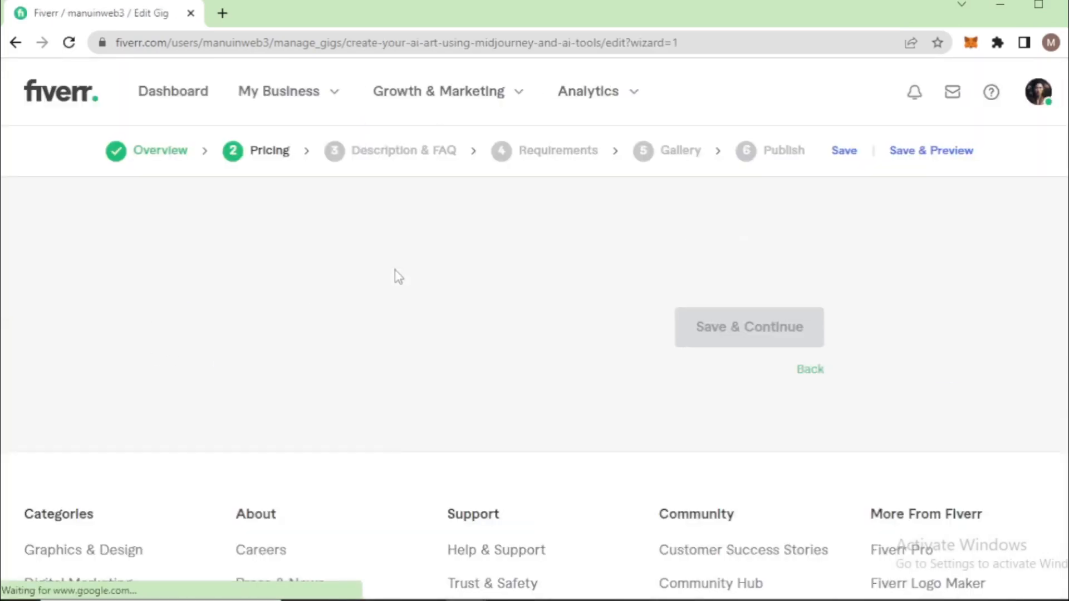
Name the Basic package "Basic Package", checking the reference AI art listing beforehand
scroll(371, 330, "down", 3)
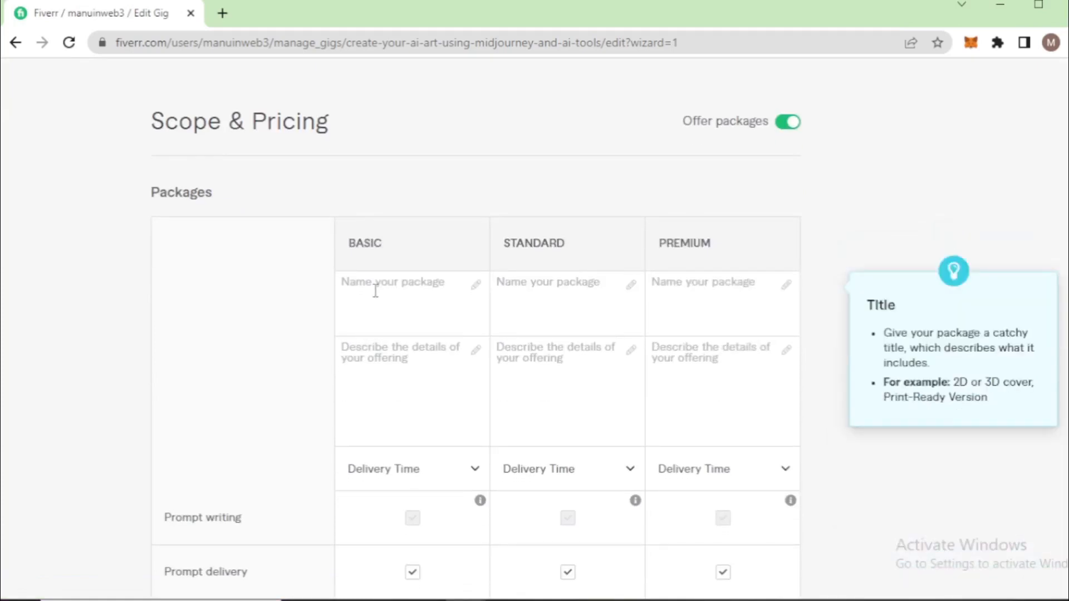
key("alt+Tab")
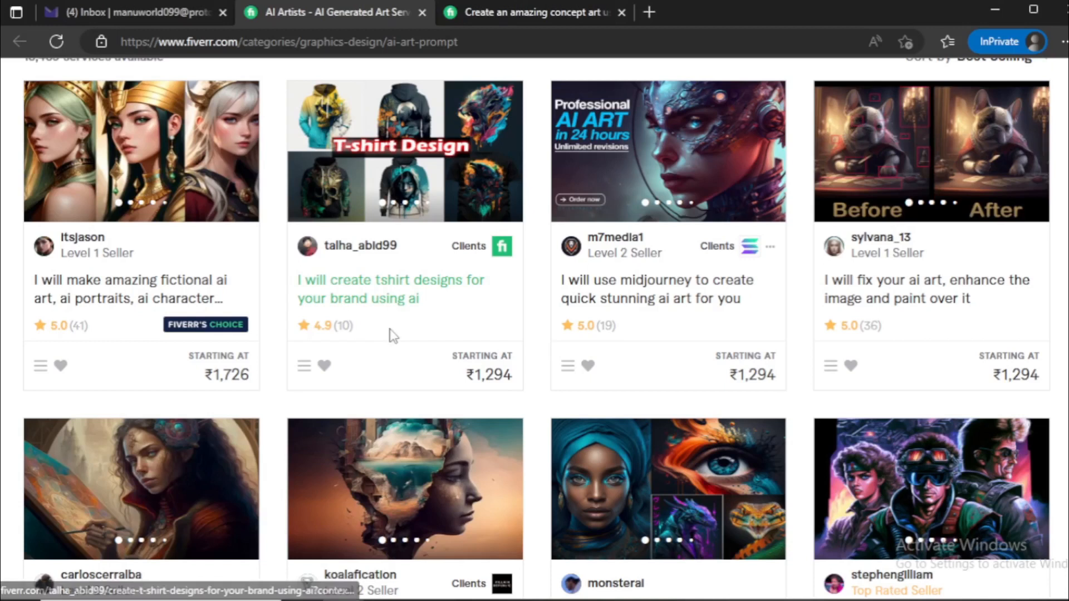
left_click(505, 21)
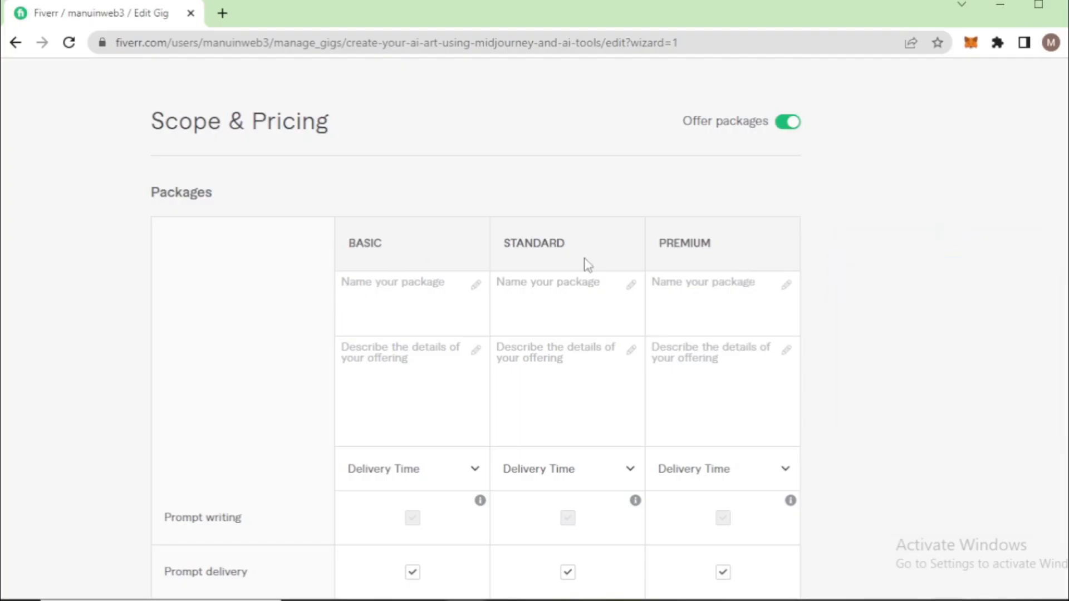
left_click(379, 292)
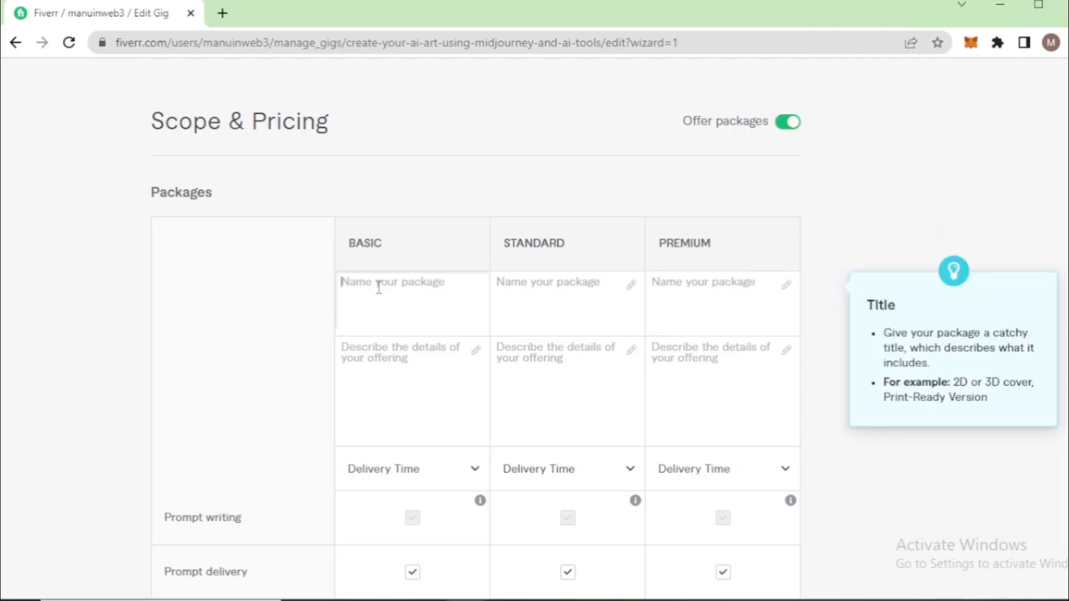
type("Basic Pag")
key("BackSpace")
type("ckage")
Describe the Basic package as "1 High quality artwork", adapting the Basic description copied from the reference concept art listing
left_click(383, 366)
key("alt+Tab")
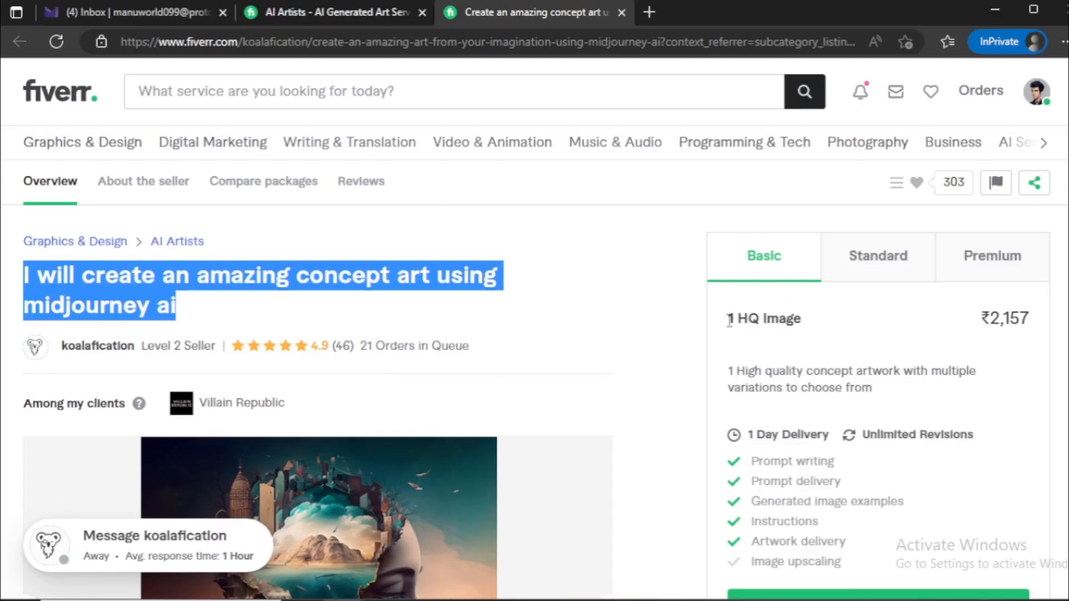
left_click_drag(727, 317, 807, 322)
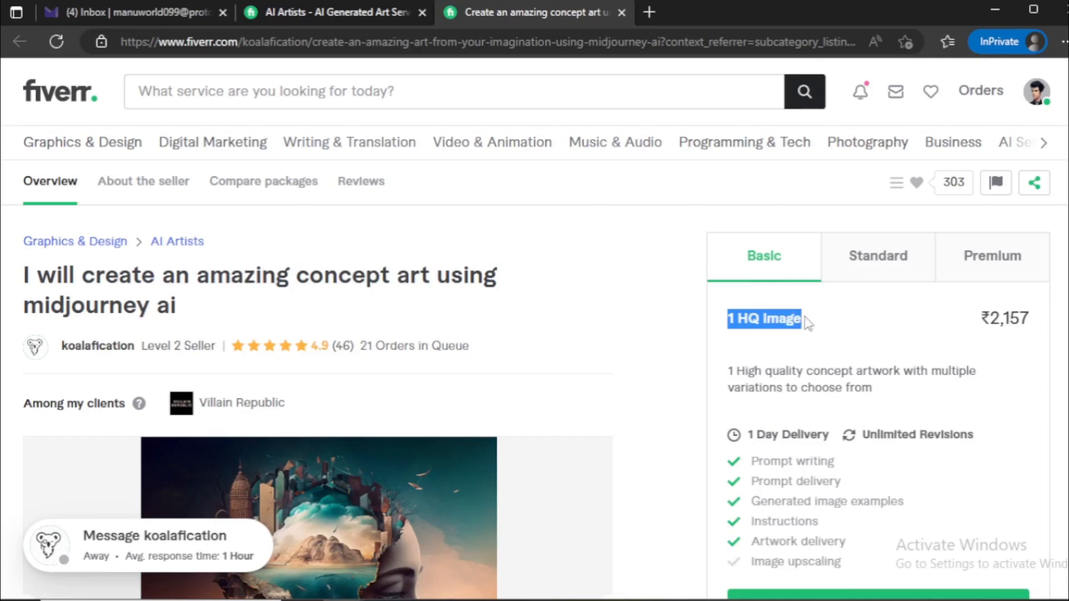
left_click(750, 321)
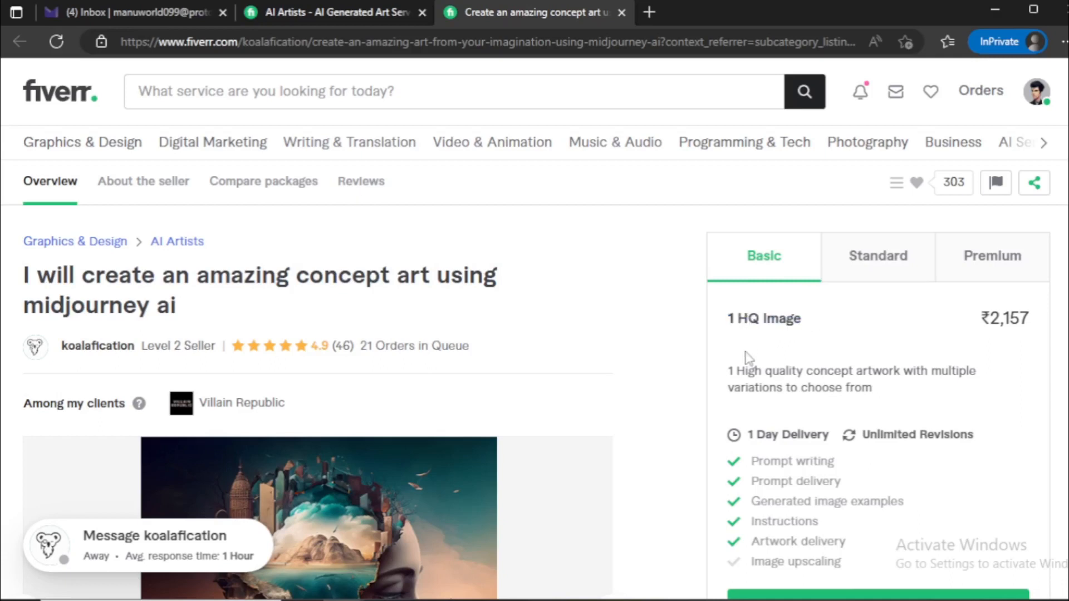
scroll(746, 359, "down", 1)
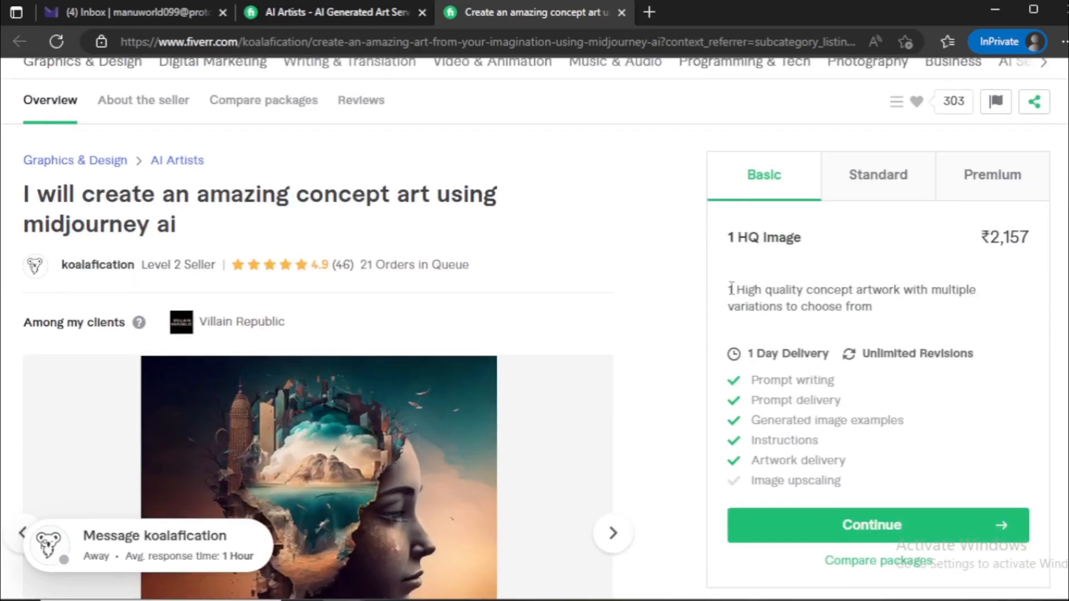
left_click_drag(731, 289, 849, 291)
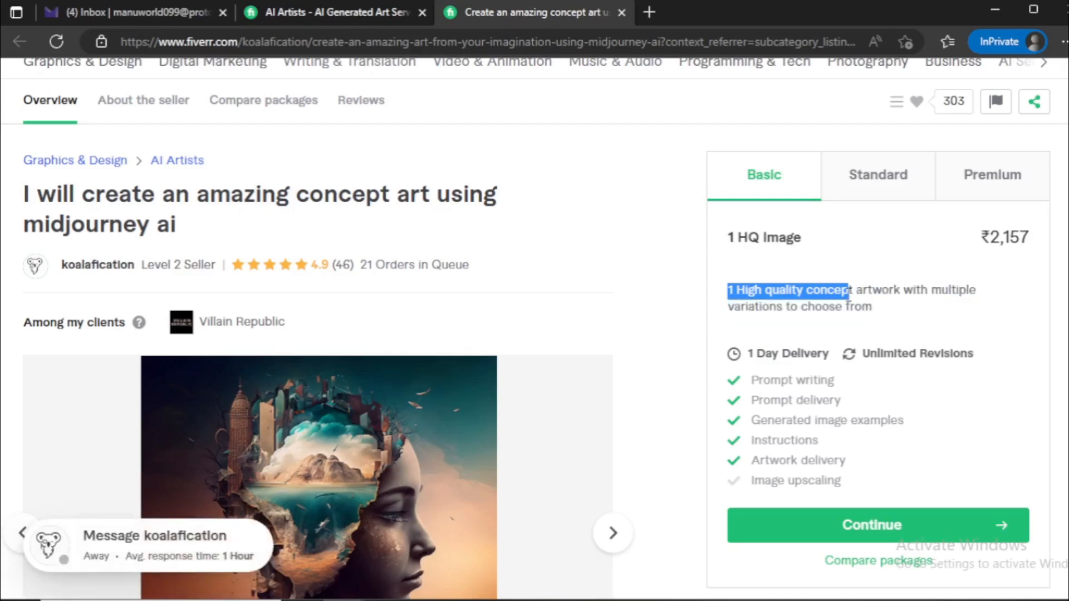
left_click_drag(848, 292, 898, 295)
key("ctrl+c")
key("alt+Tab")
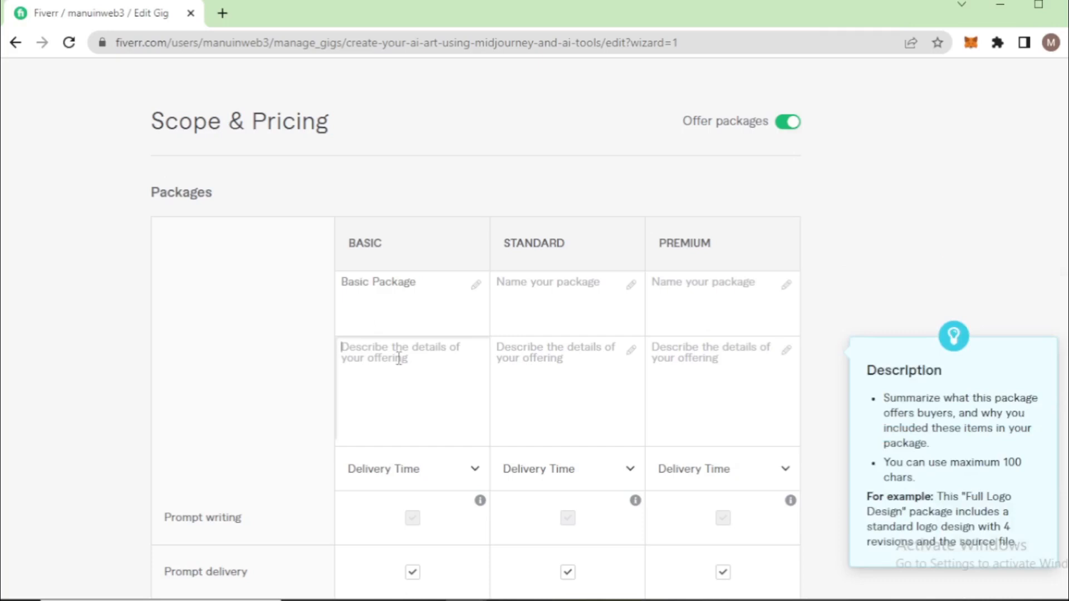
key("ctrl+v")
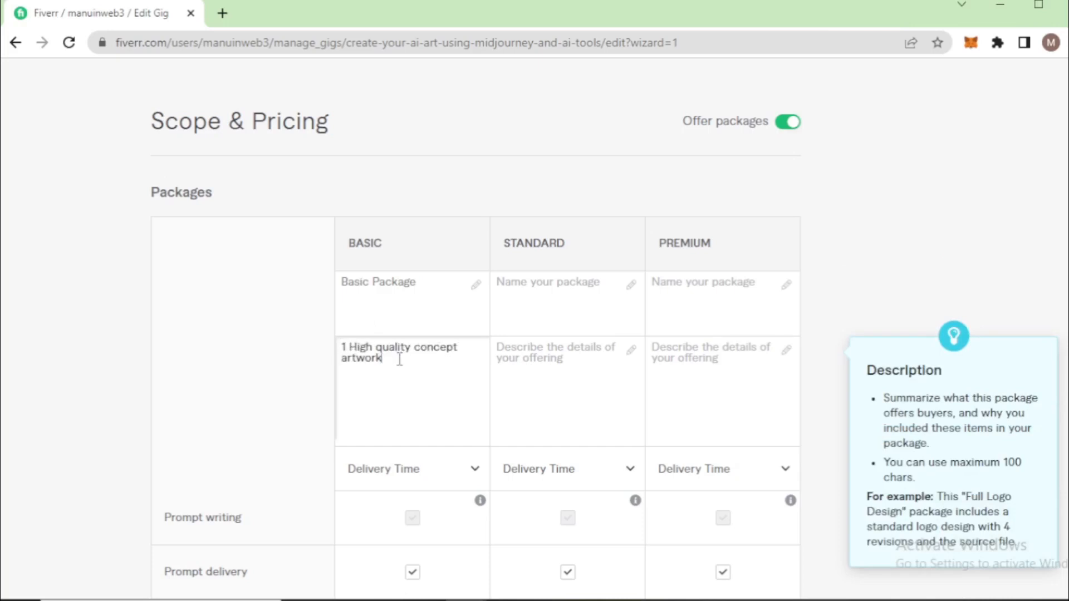
double_click(431, 349)
key("BackSpace")
Set the Basic package's delivery time to 2 days
scroll(406, 382, "down", 5)
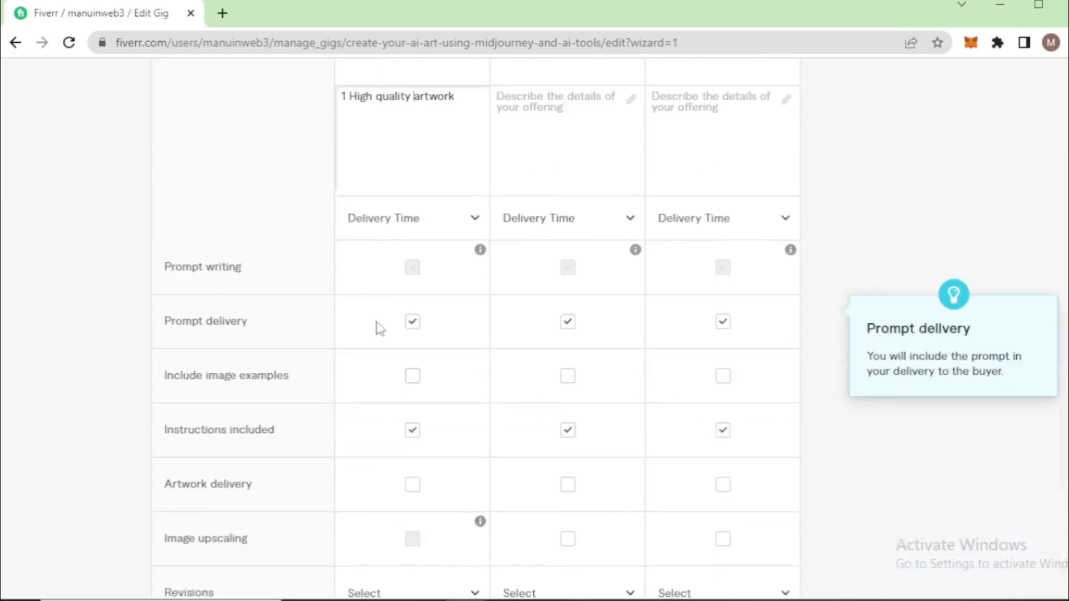
left_click(408, 224)
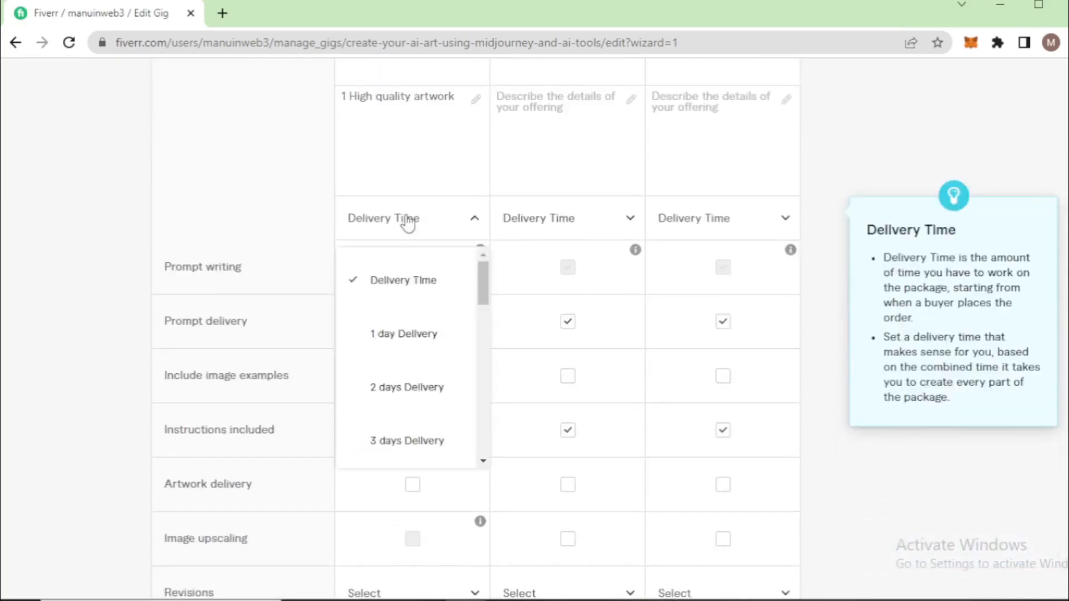
left_click(406, 391)
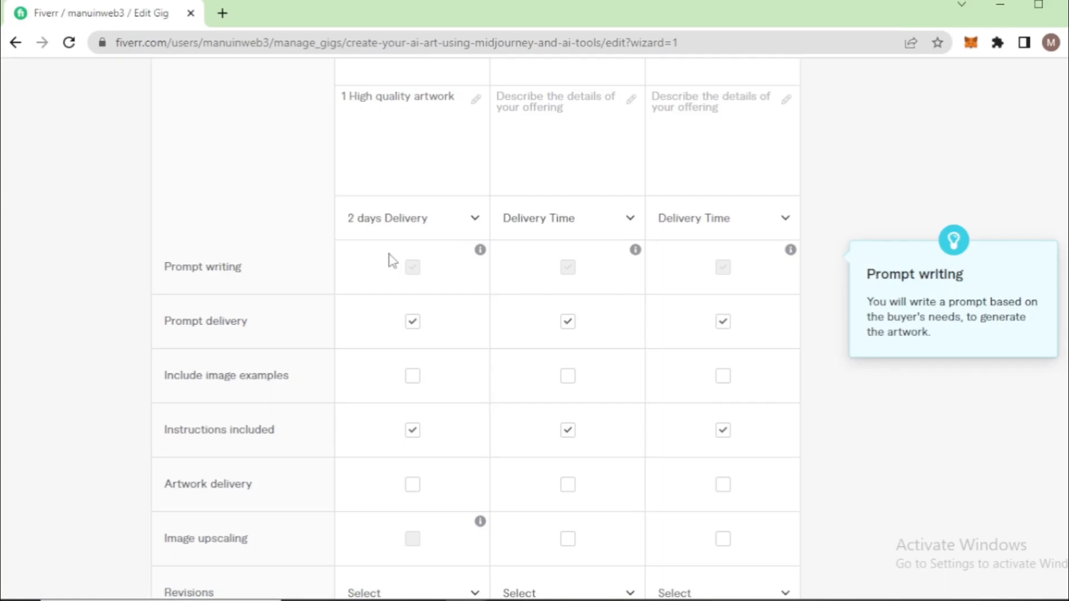
Exclude prompt delivery from the Basic package and include artwork delivery in it
scroll(413, 331, "down", 3)
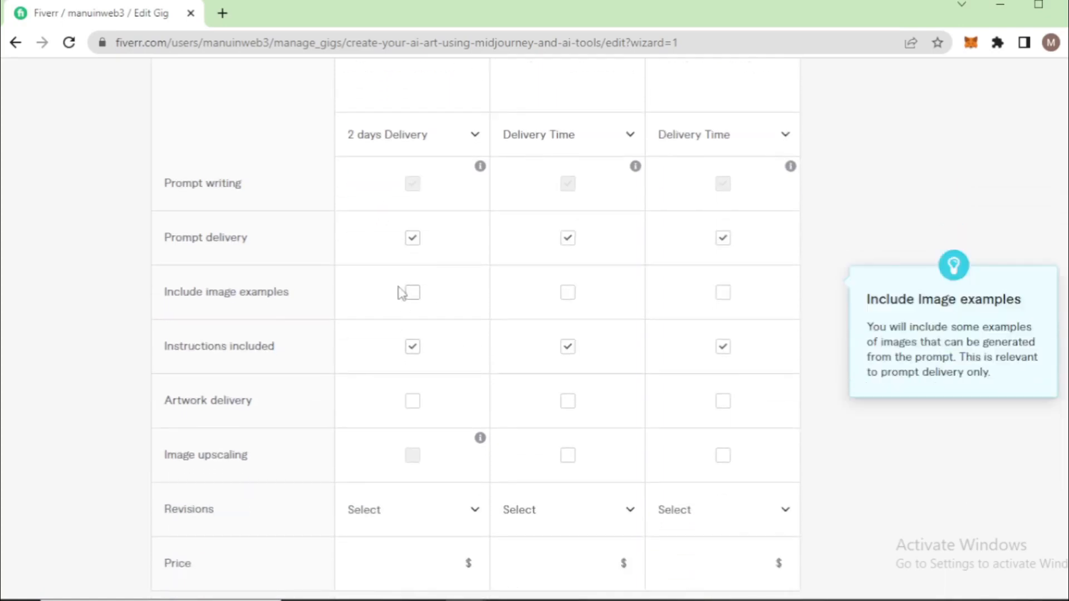
left_click(412, 239)
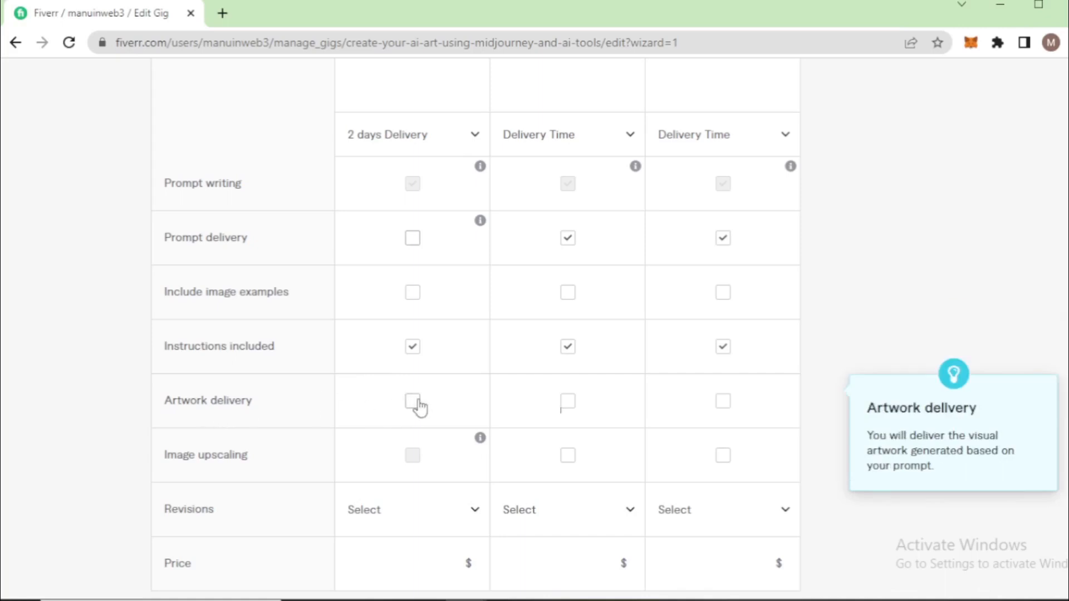
scroll(412, 397, "down", 1)
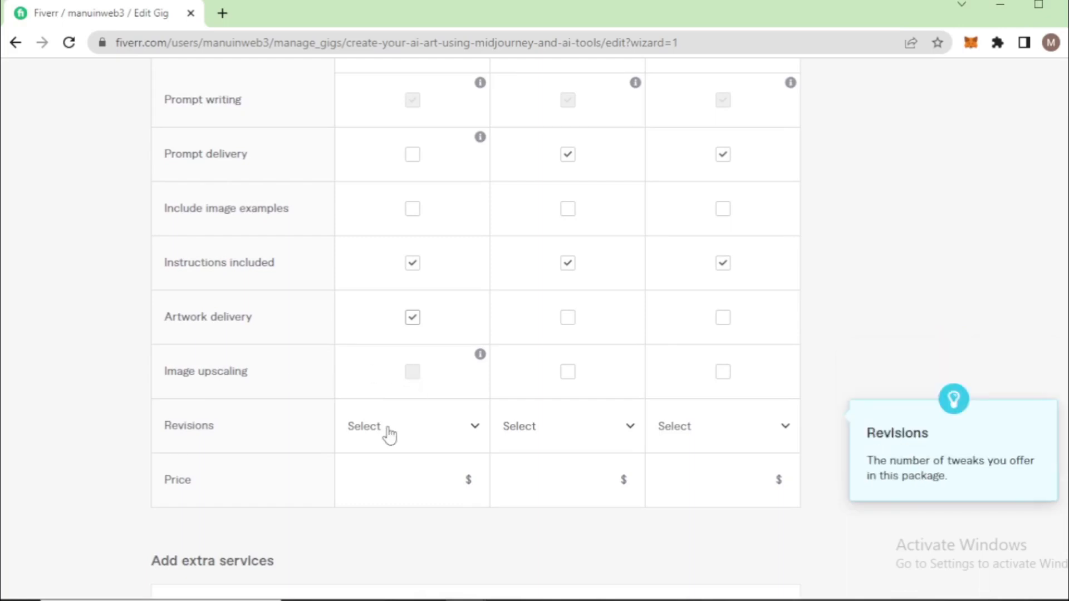
Set the price of the Basic package to $15
left_click(463, 436)
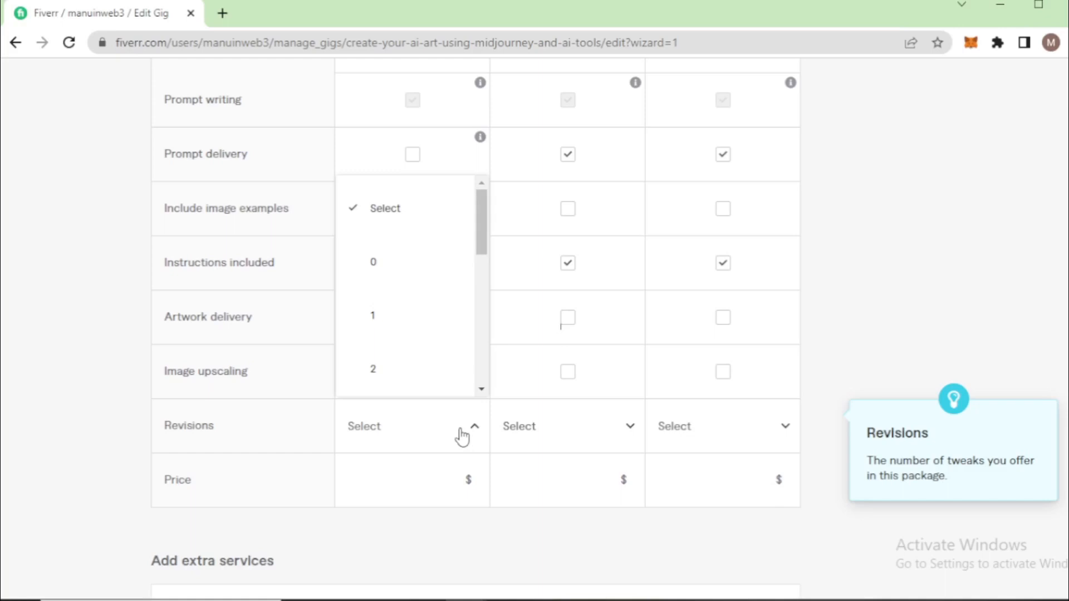
left_click(411, 210)
left_click(411, 480)
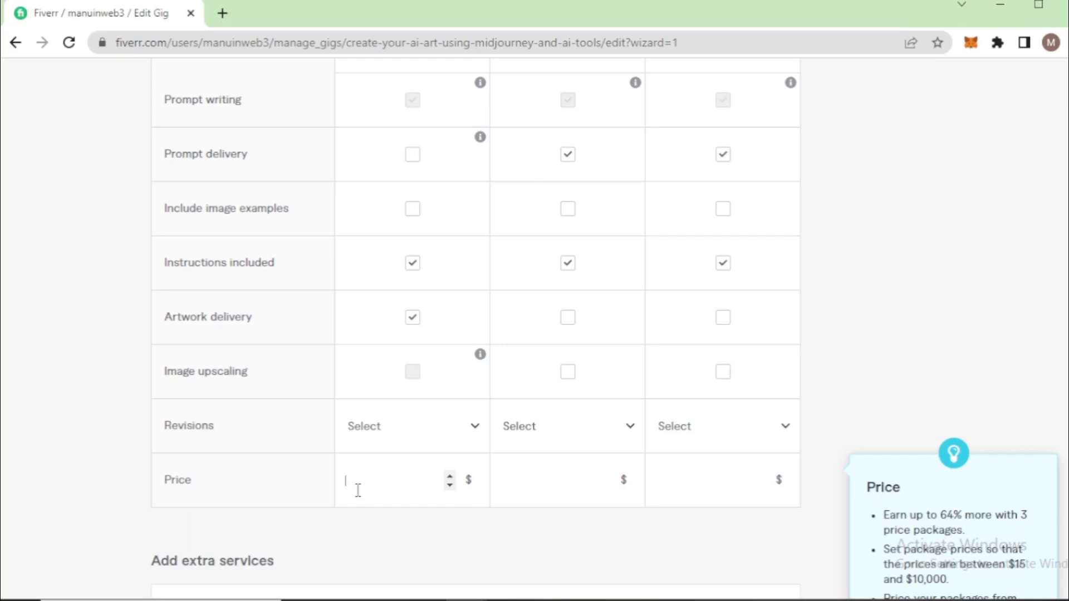
type("15")
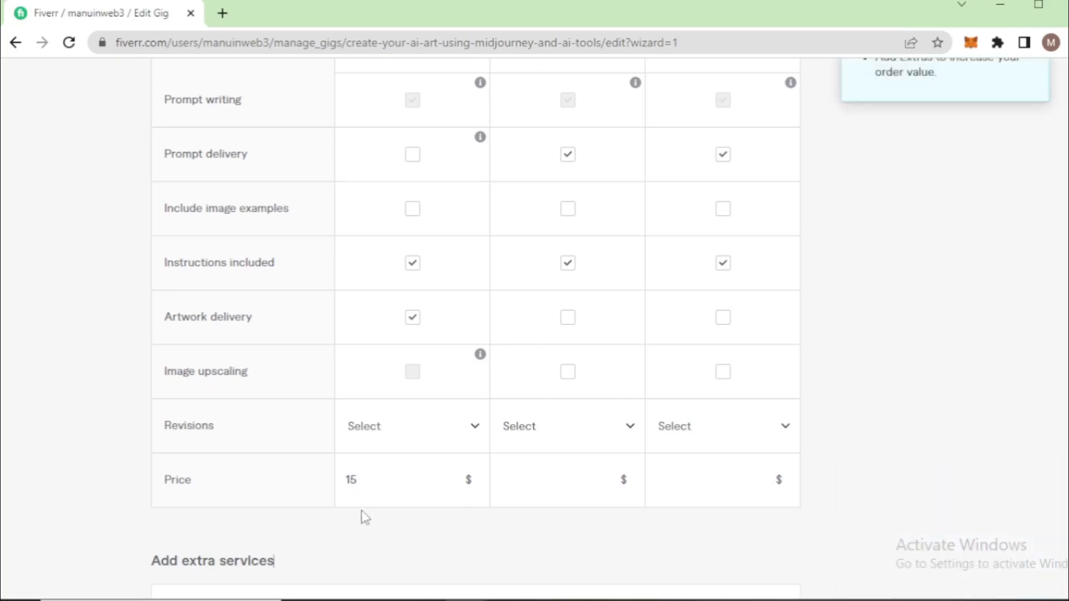
Name the Standard package "Standard Plan"
scroll(363, 515, "down", 4)
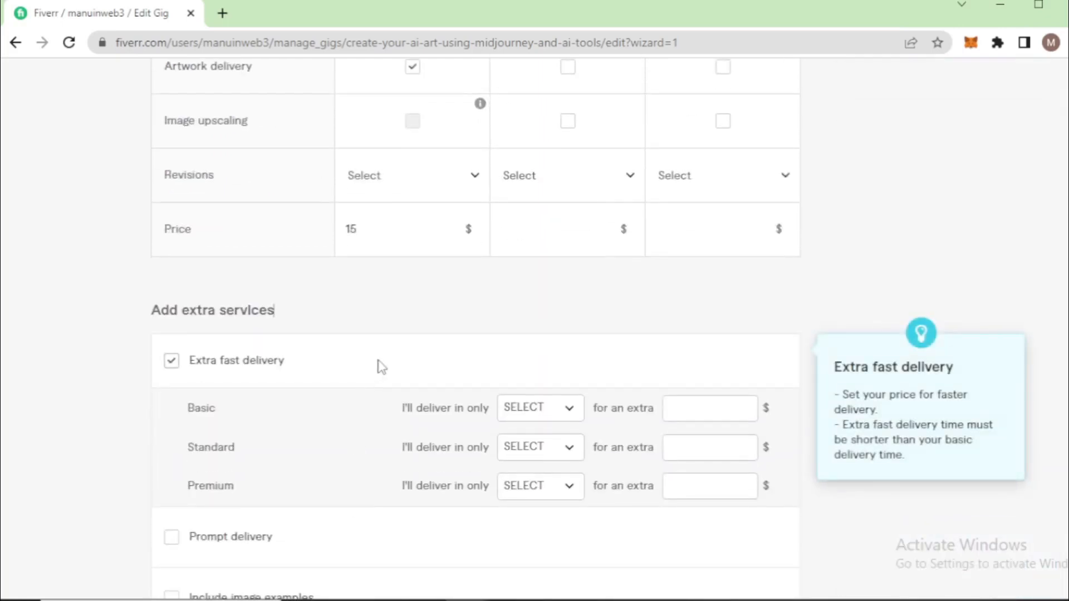
scroll(382, 368, "up", 10)
left_click(539, 206)
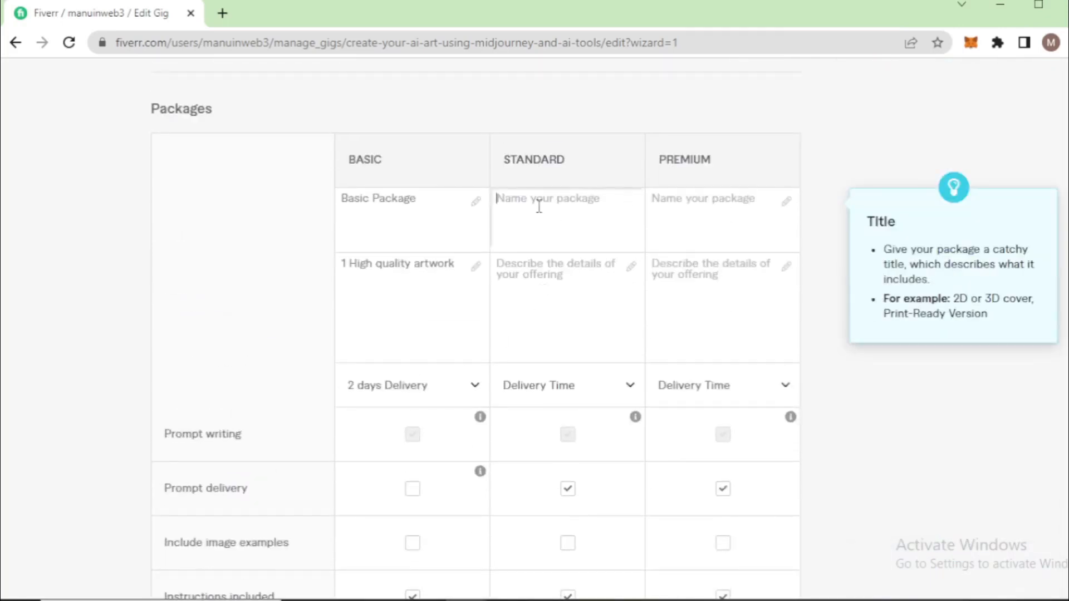
type("Standard")
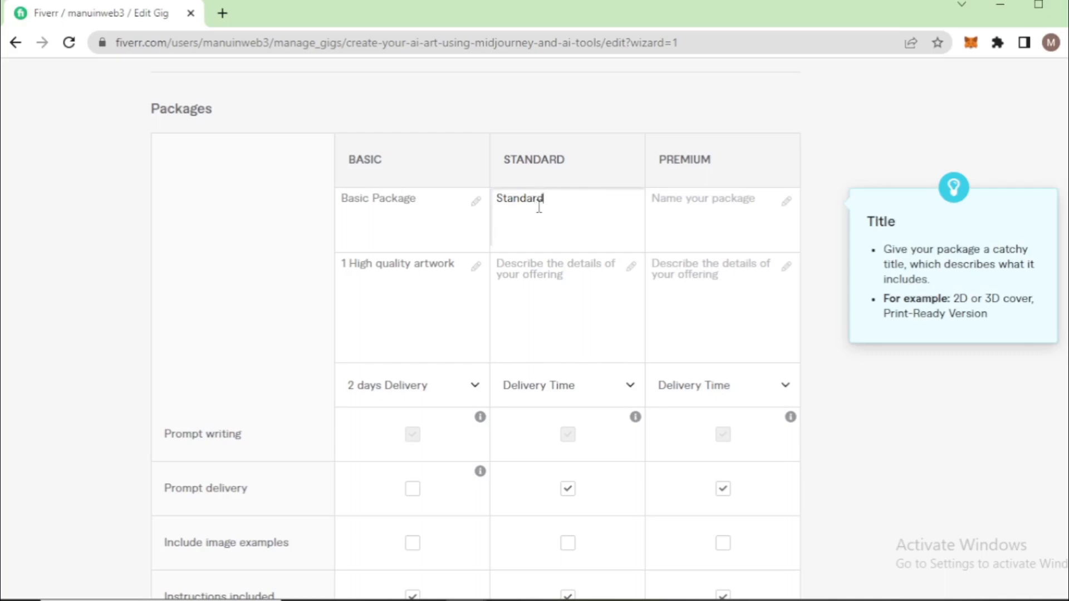
type(" Plan")
Copy the Basic description into the Standard package and change it to "3 High quality artwork"
left_click(454, 266)
left_click_drag(455, 266, 332, 275)
key("ctrl+c")
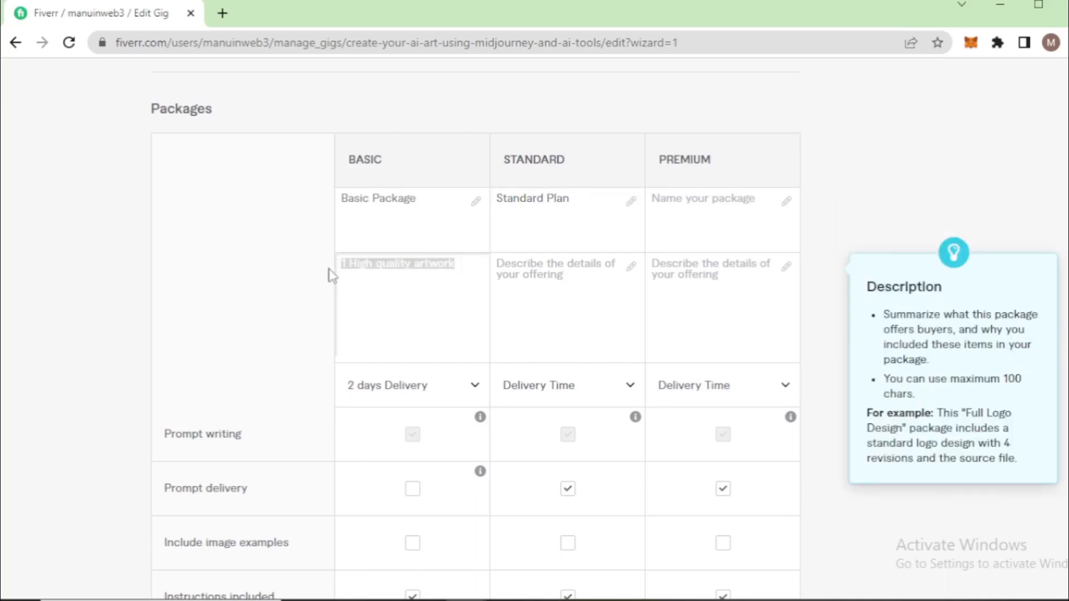
left_click(568, 275)
key("ctrl+v")
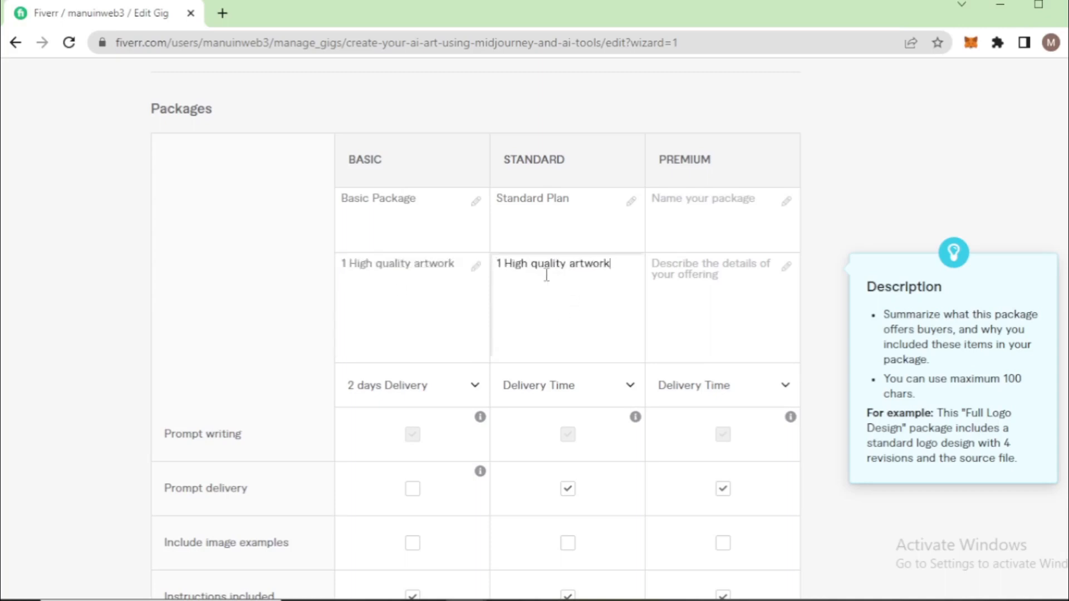
left_click(505, 263)
key("BackSpace")
key("BackSpace")
type("3")
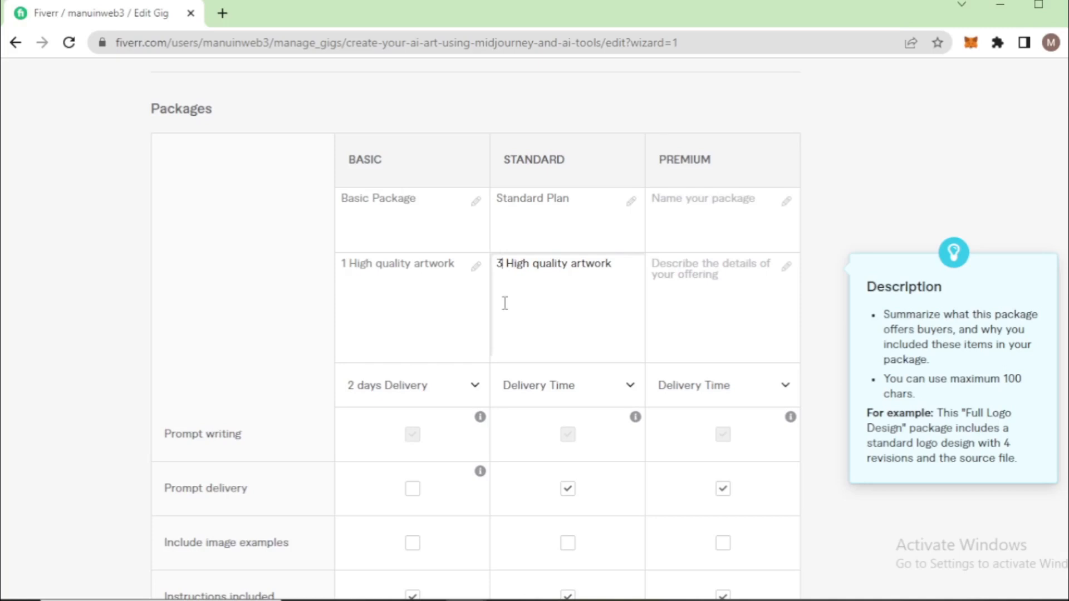
Set the Standard package's delivery time to 3 days and include image examples in it
left_click(539, 386)
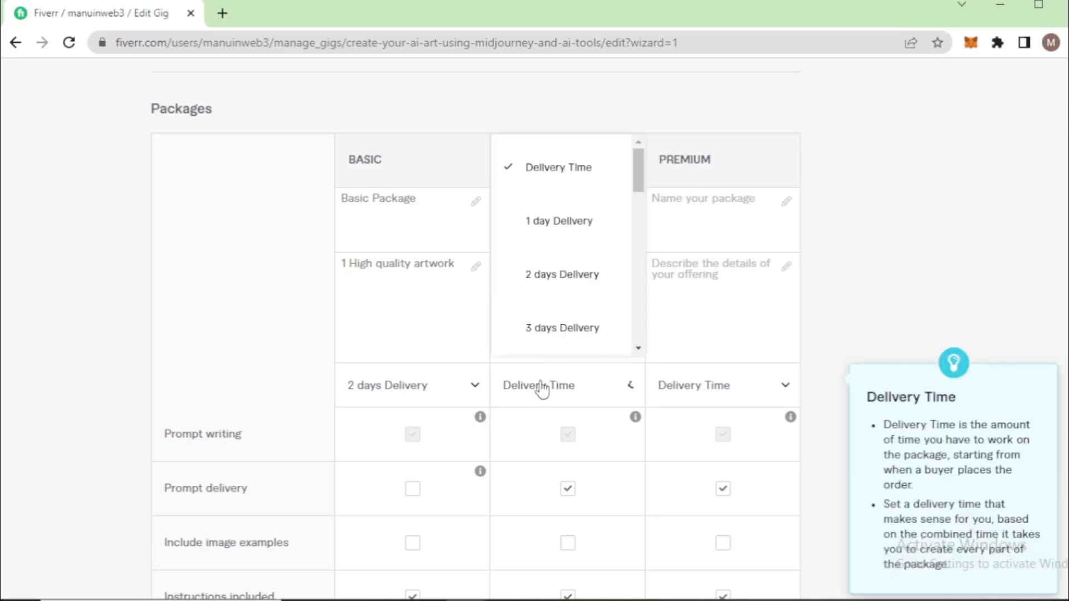
left_click(559, 327)
scroll(558, 390, "down", 3)
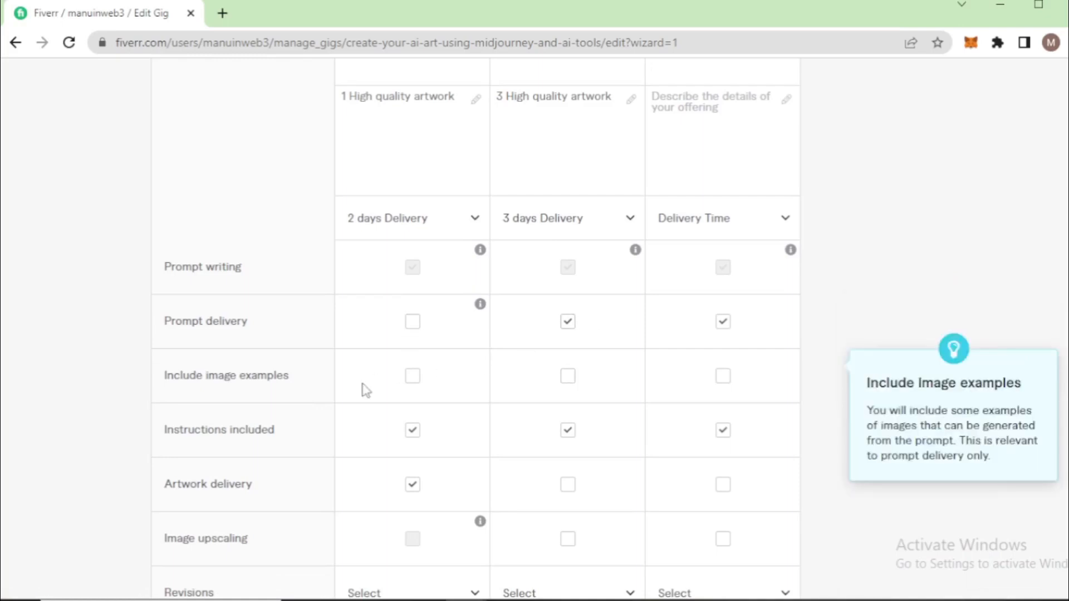
left_click(569, 378)
scroll(517, 396, "down", 3)
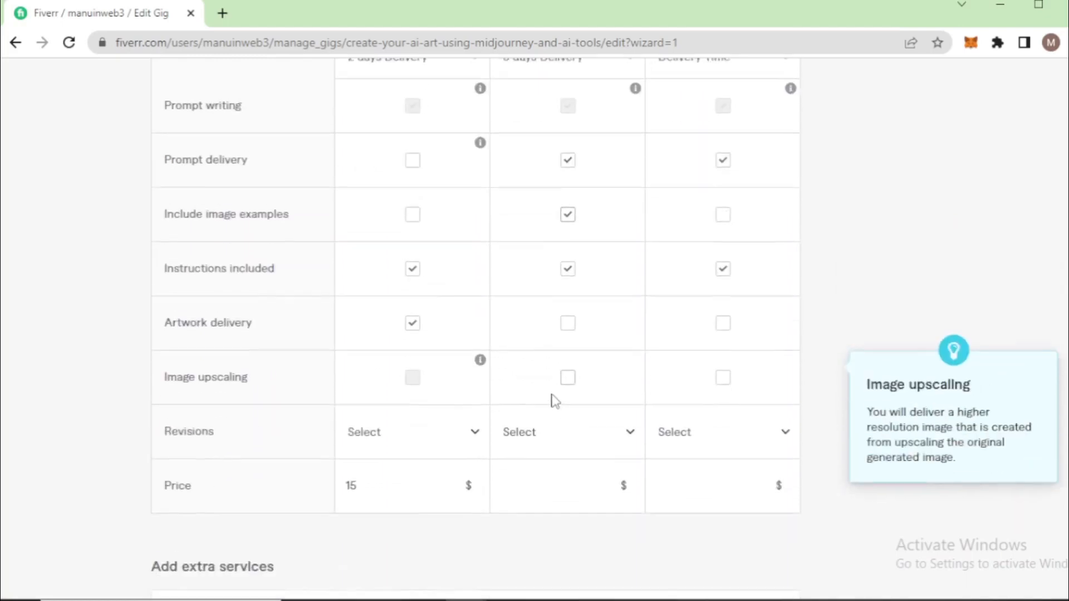
Add artwork delivery and 1 revision to the Standard package and set its price to $30
left_click(569, 318)
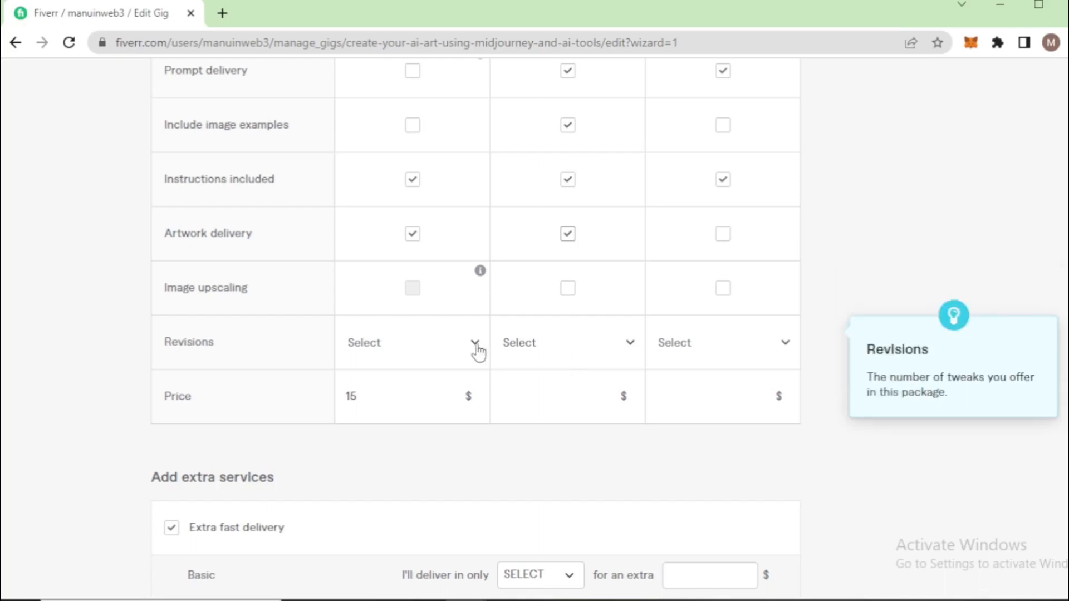
left_click(583, 353)
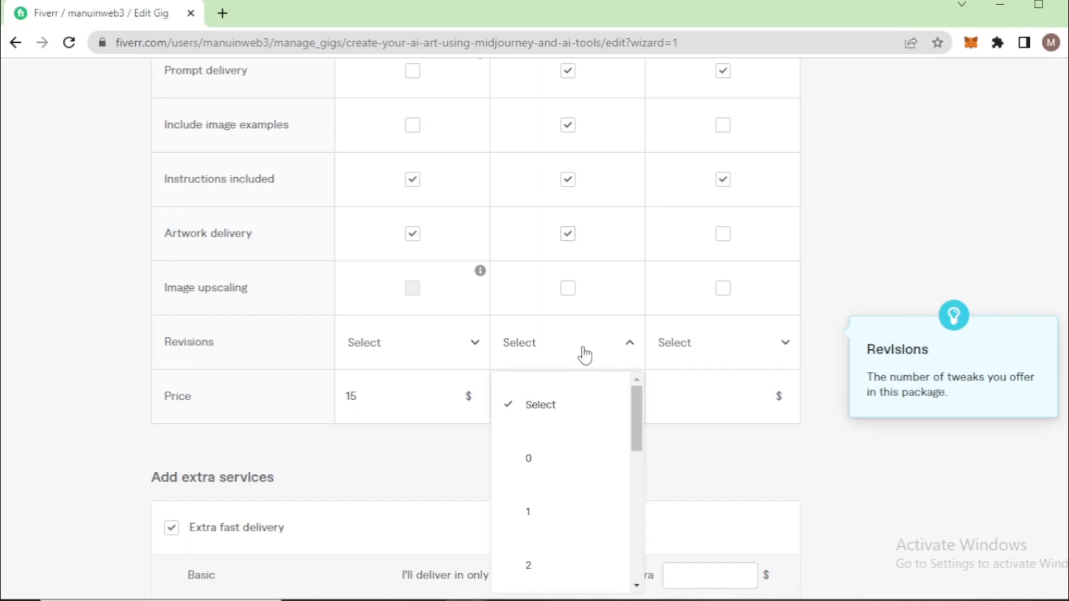
left_click(539, 512)
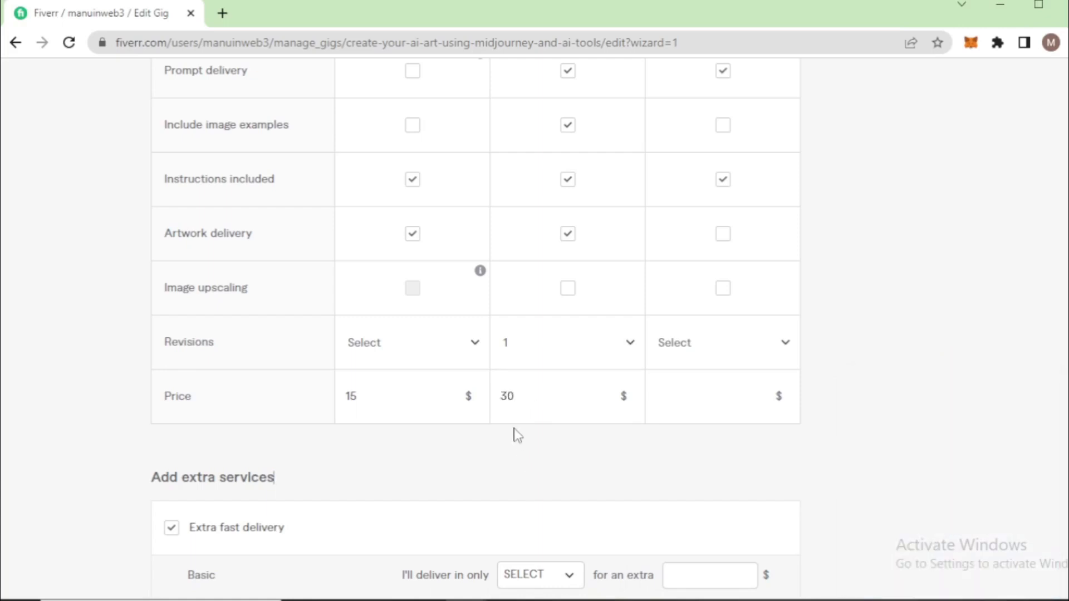
left_click(364, 395)
left_click_drag(364, 395, 348, 393)
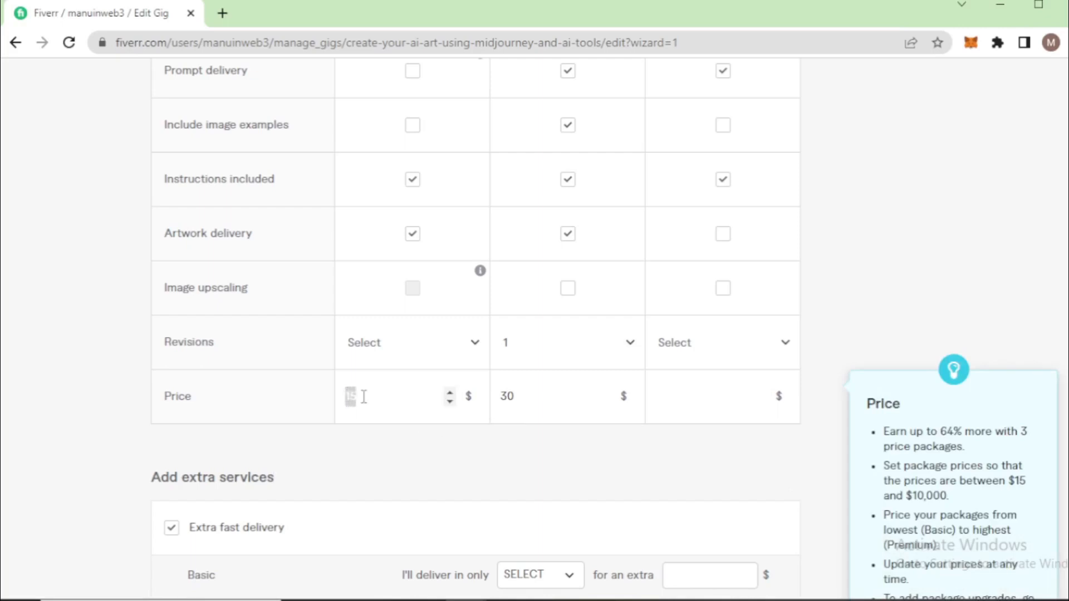
left_click_drag(548, 399, 503, 396)
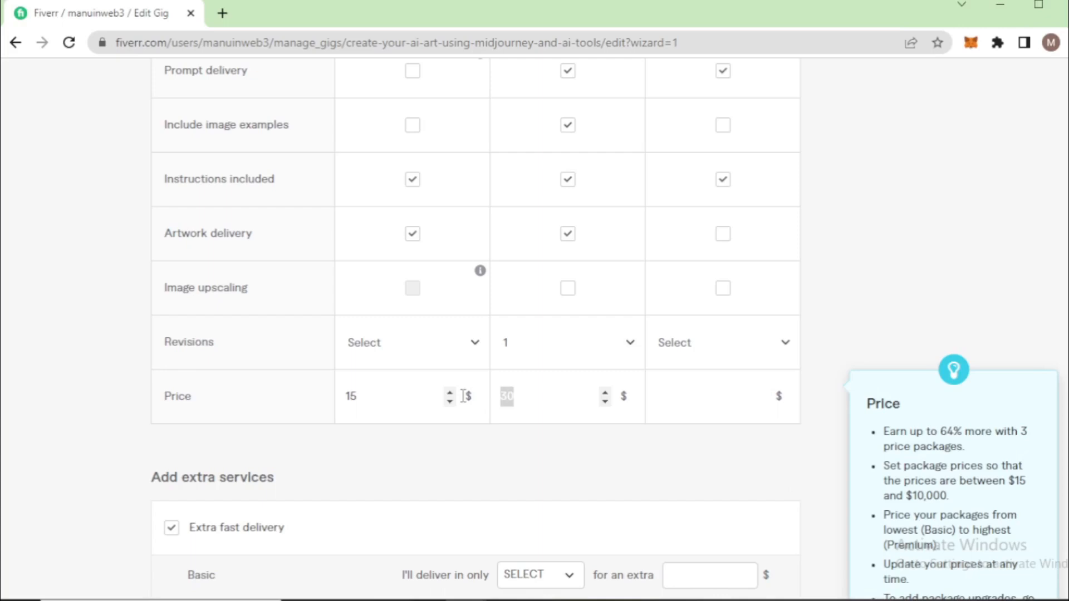
left_click(516, 431)
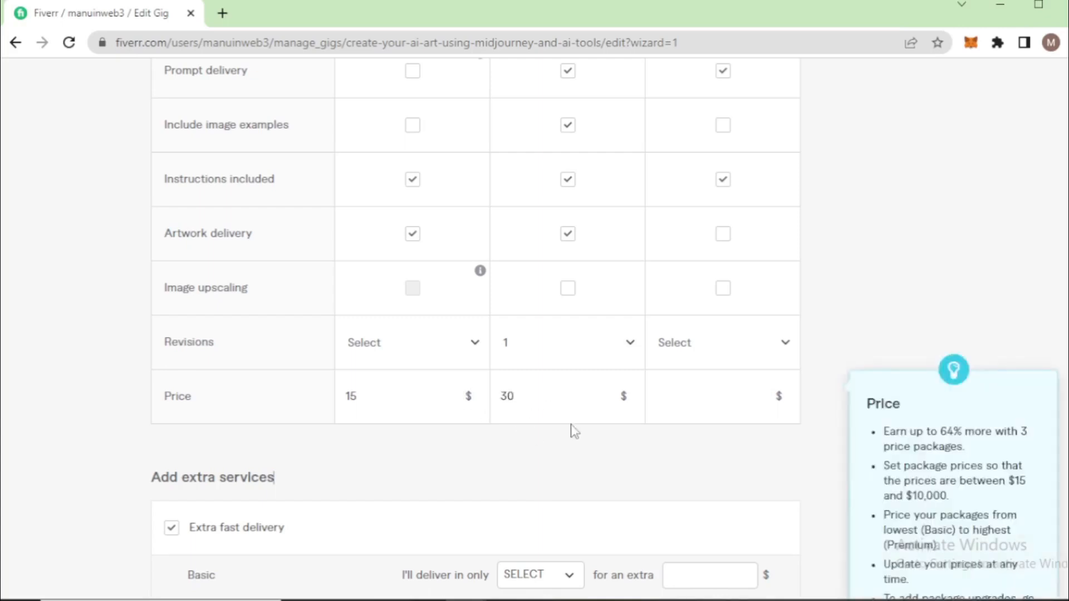
Name the Premium package "Premium Plan"
scroll(572, 429, "down", 3)
scroll(574, 421, "up", 5)
scroll(576, 423, "up", 5)
left_click(692, 211)
type("Premium Plan")
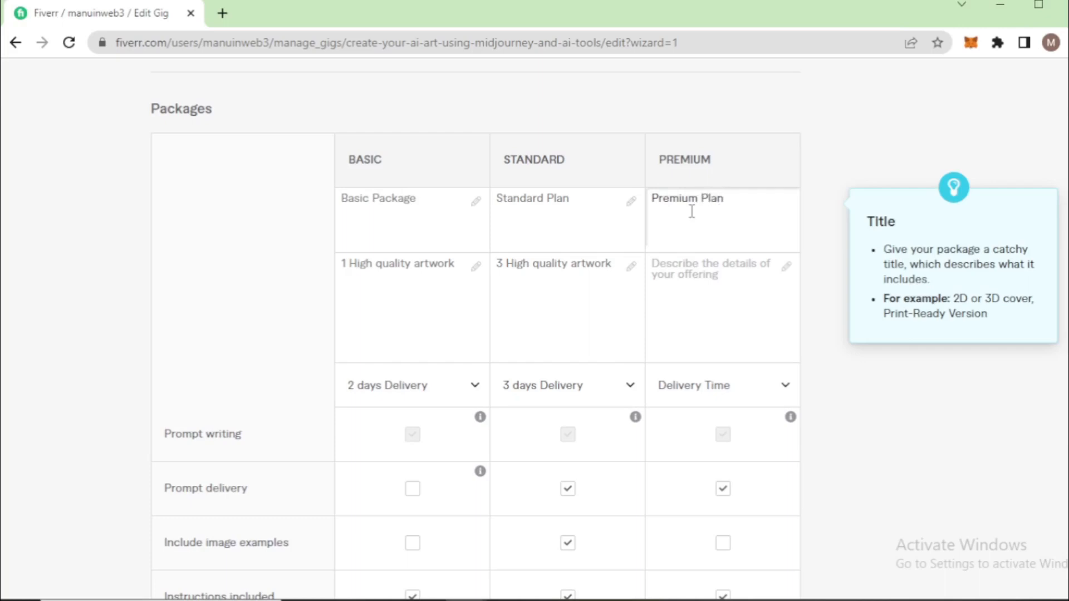
Copy the Standard description into the Premium package and change it to "5 High quality artwork"
left_click(707, 299)
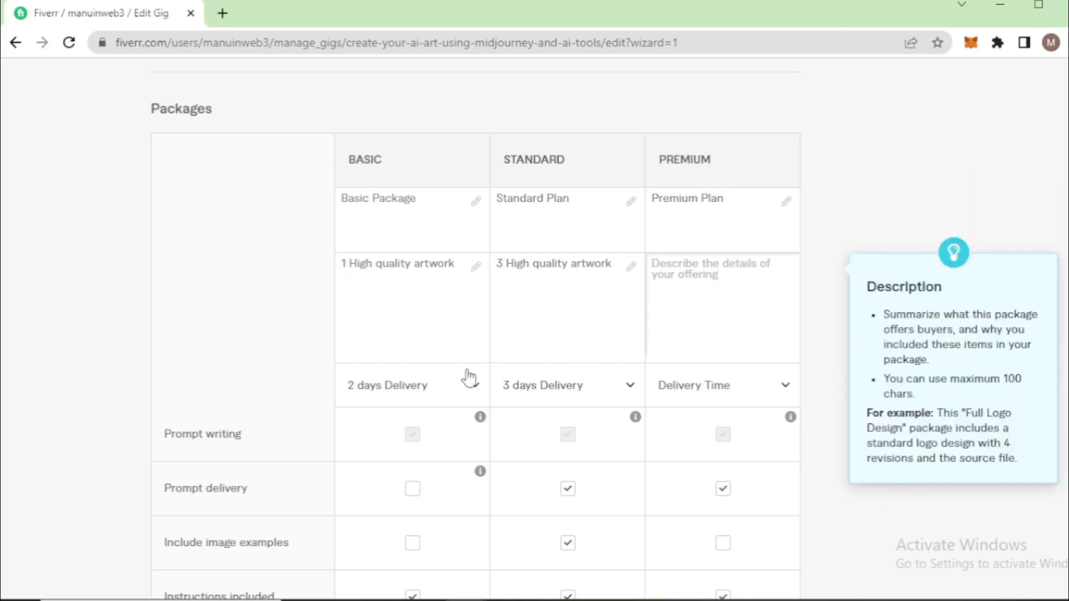
left_click_drag(624, 264, 502, 267)
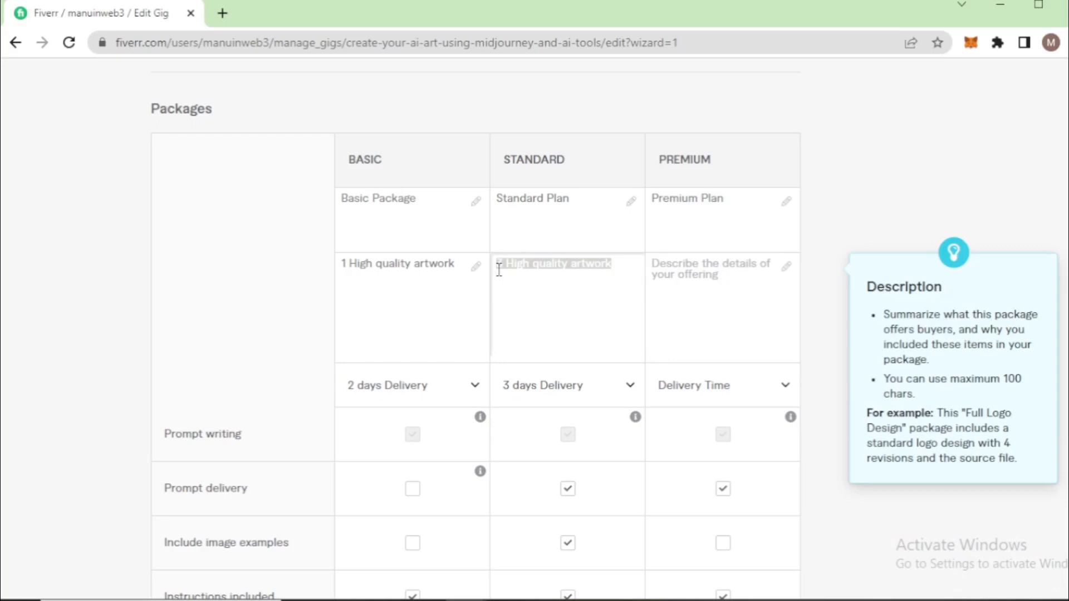
left_click(704, 273)
type("3 High quality artwork")
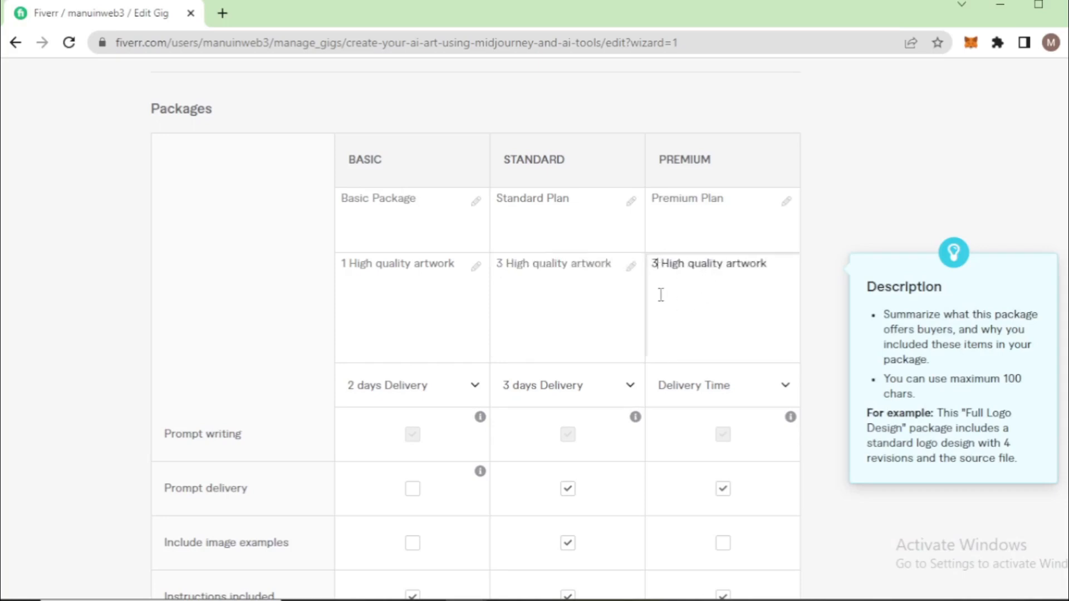
key("Home")
key("Delete")
key("Delete")
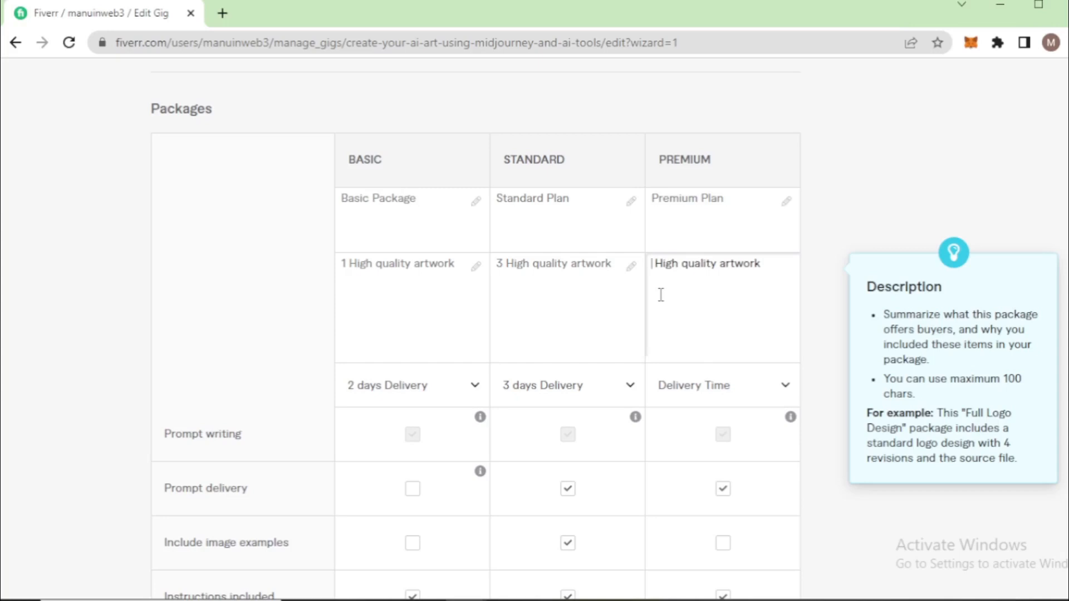
type("5")
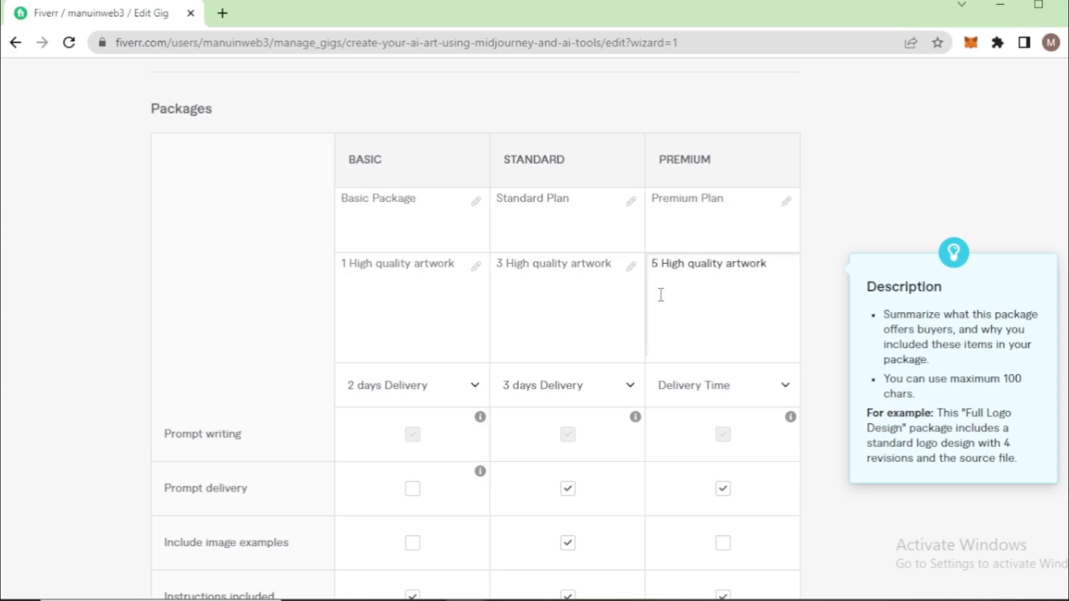
Set the Premium package's delivery time to 5 days
left_click(717, 387)
scroll(720, 320, "down", 2)
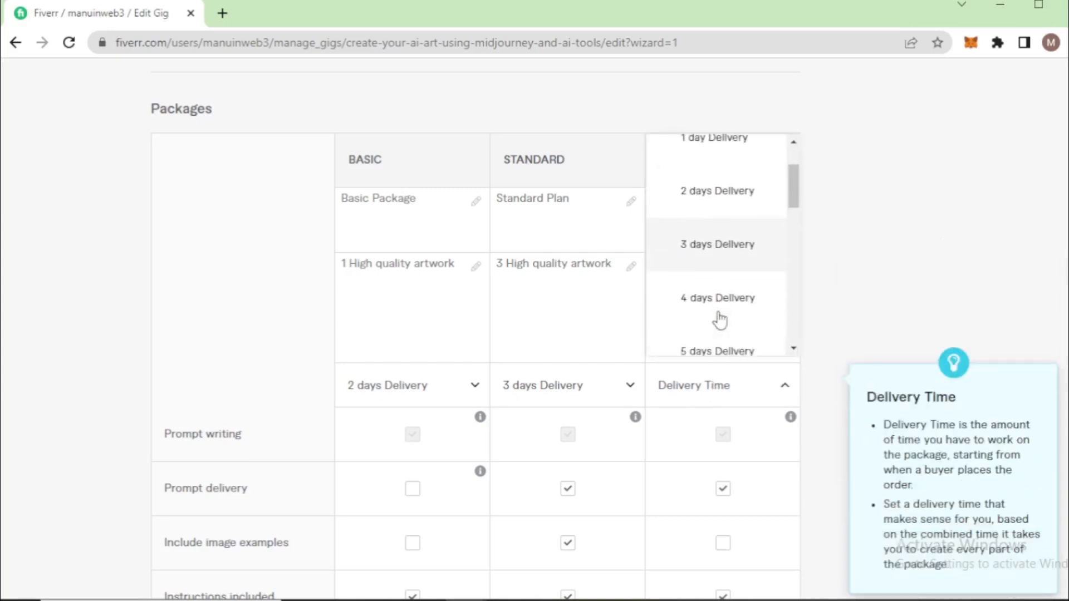
left_click(718, 349)
Include image examples, artwork delivery and image upscaling in the Premium package
scroll(693, 417, "down", 3)
left_click(723, 376)
scroll(690, 417, "down", 1)
left_click(724, 409)
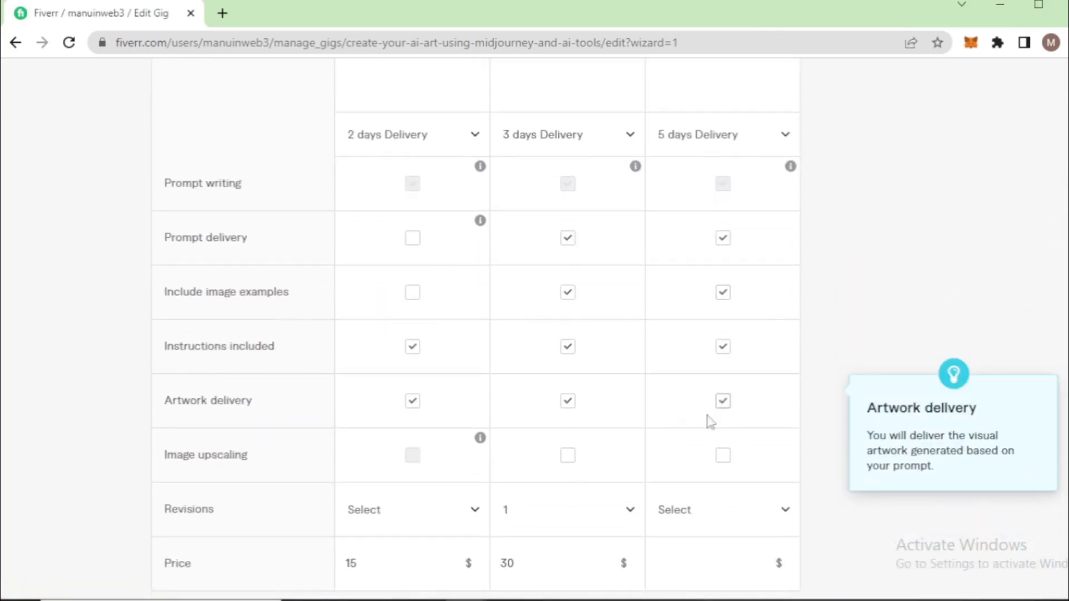
scroll(690, 429, "down", 3)
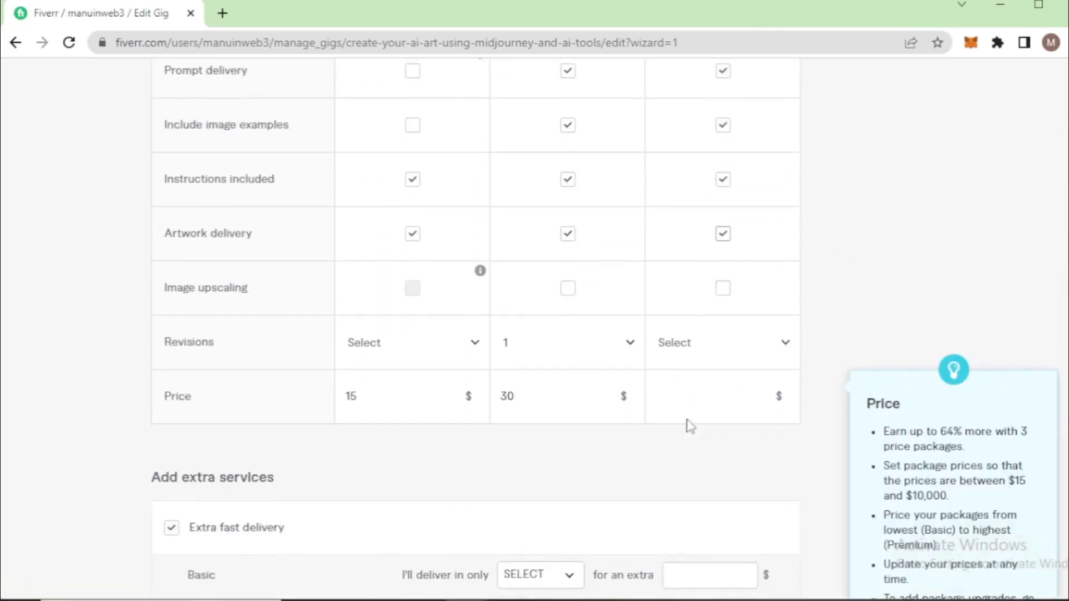
left_click(723, 290)
Set the price of the Premium package to $50
left_click(689, 395)
left_click(360, 396)
double_click(361, 397)
double_click(525, 399)
left_click(686, 398)
type("4")
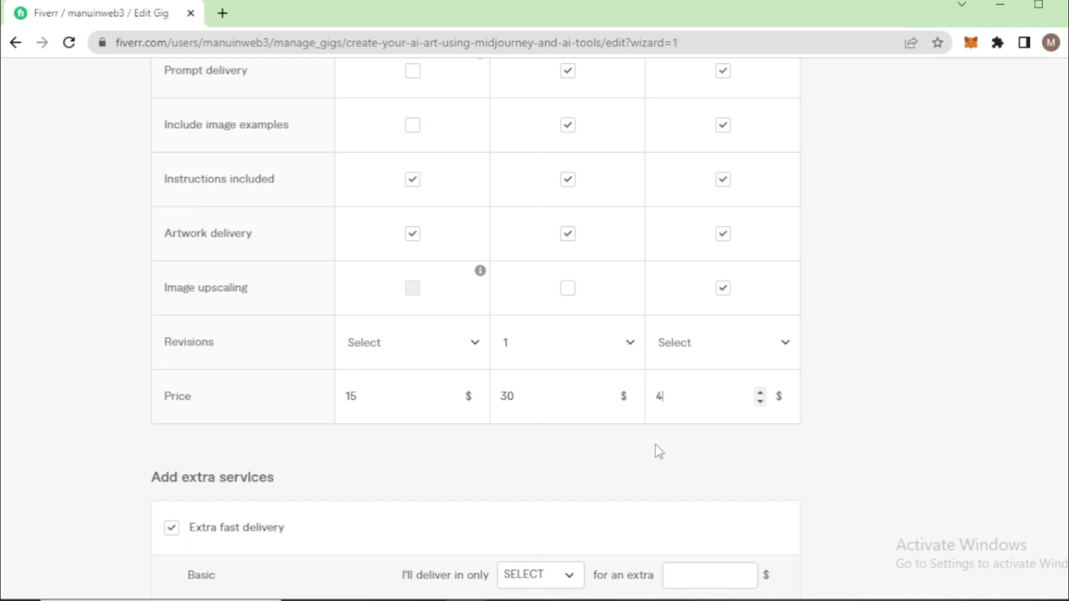
key("BackSpace")
type("50")
Offer extra fast delivery of the Basic package in 1 day for an extra $10
scroll(510, 467, "down", 5)
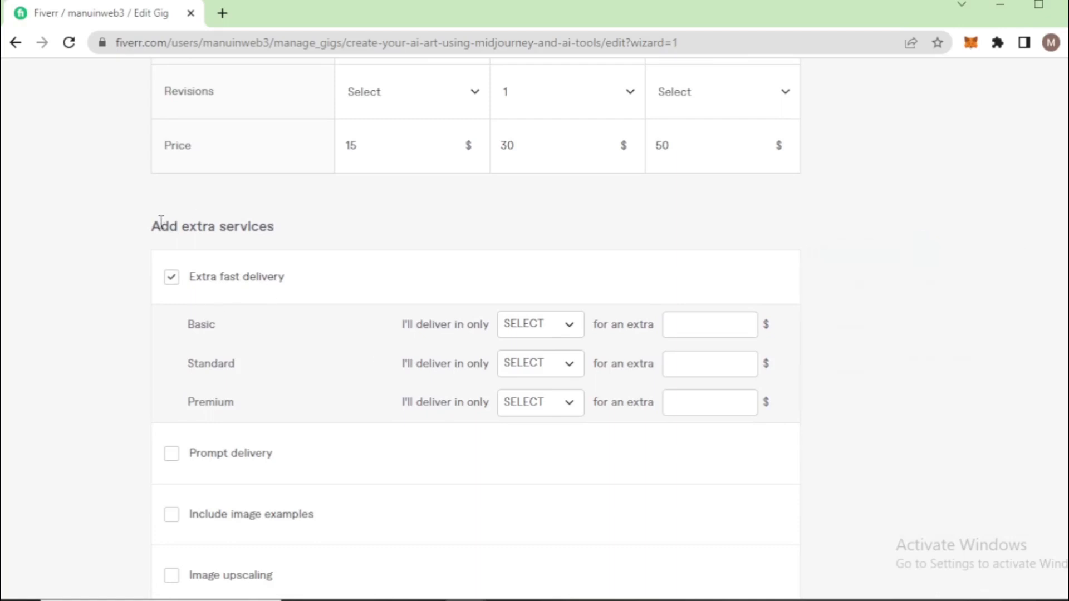
left_click_drag(161, 226, 254, 221)
left_click(254, 223)
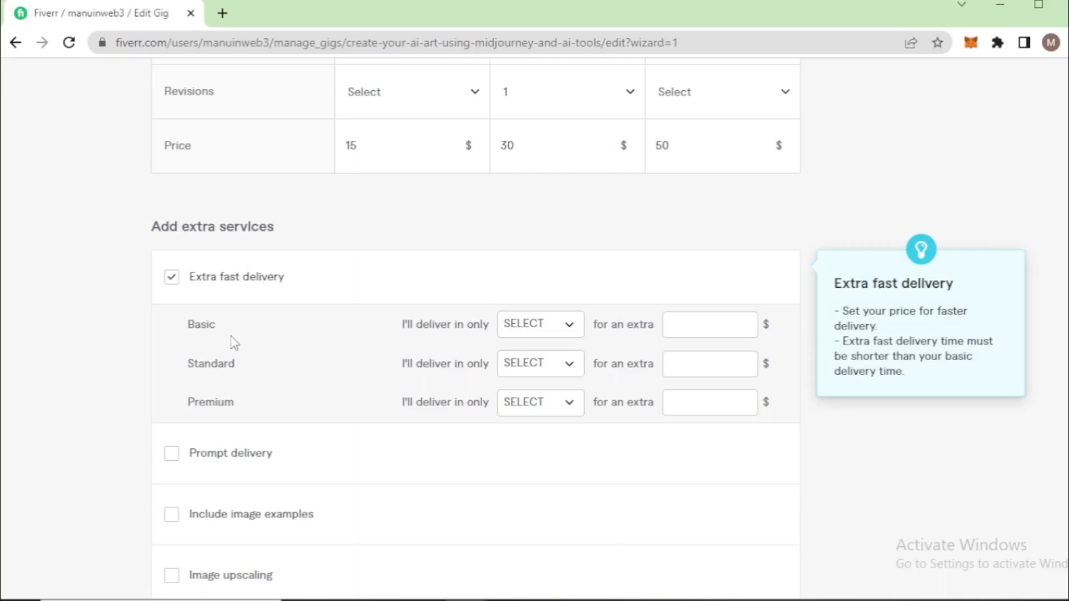
left_click(538, 326)
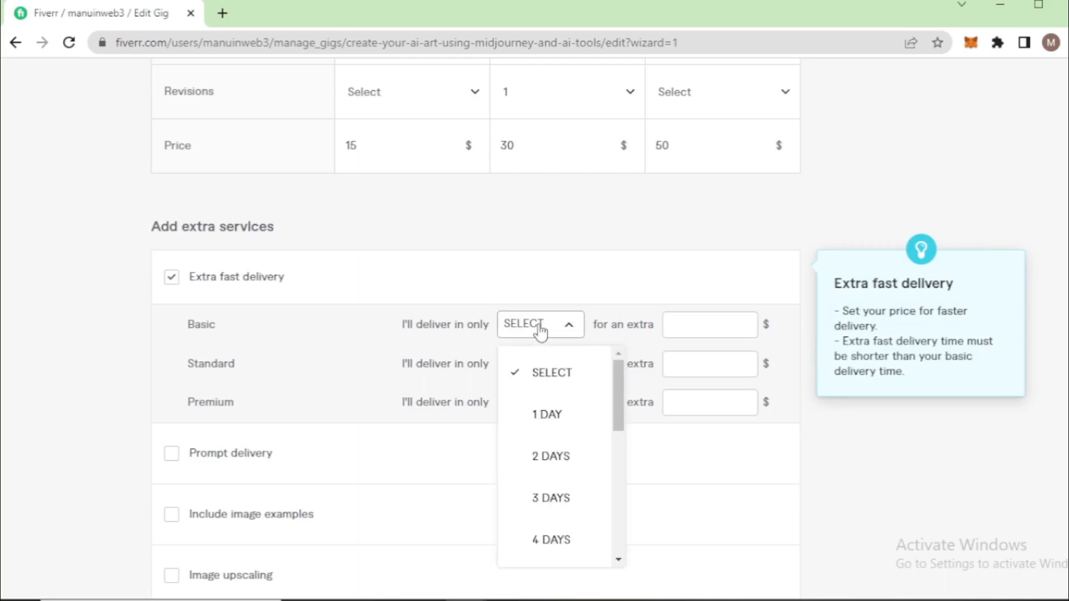
left_click(569, 420)
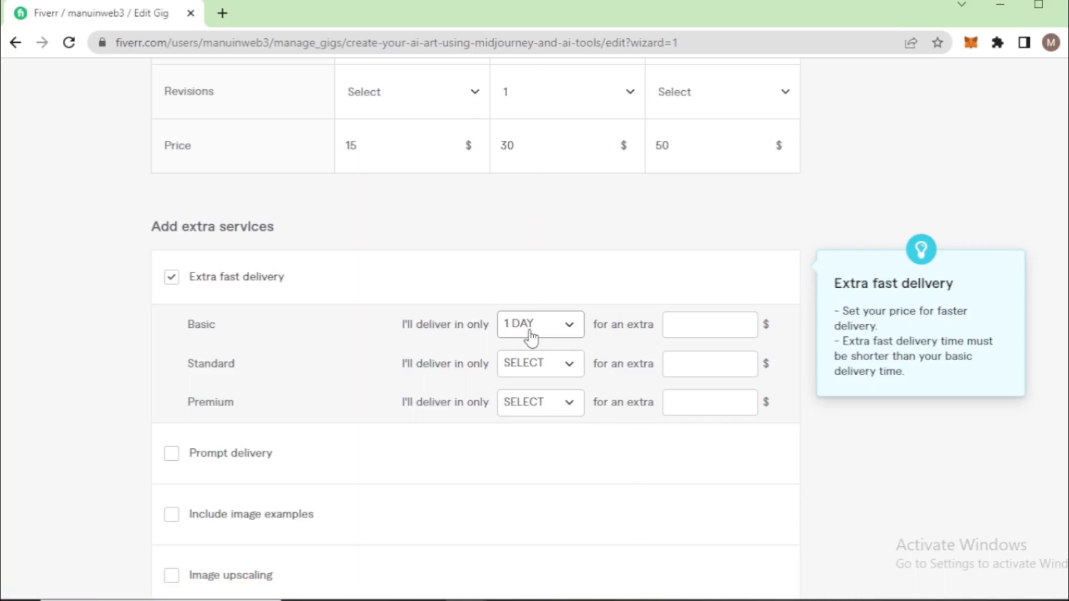
left_click(686, 325)
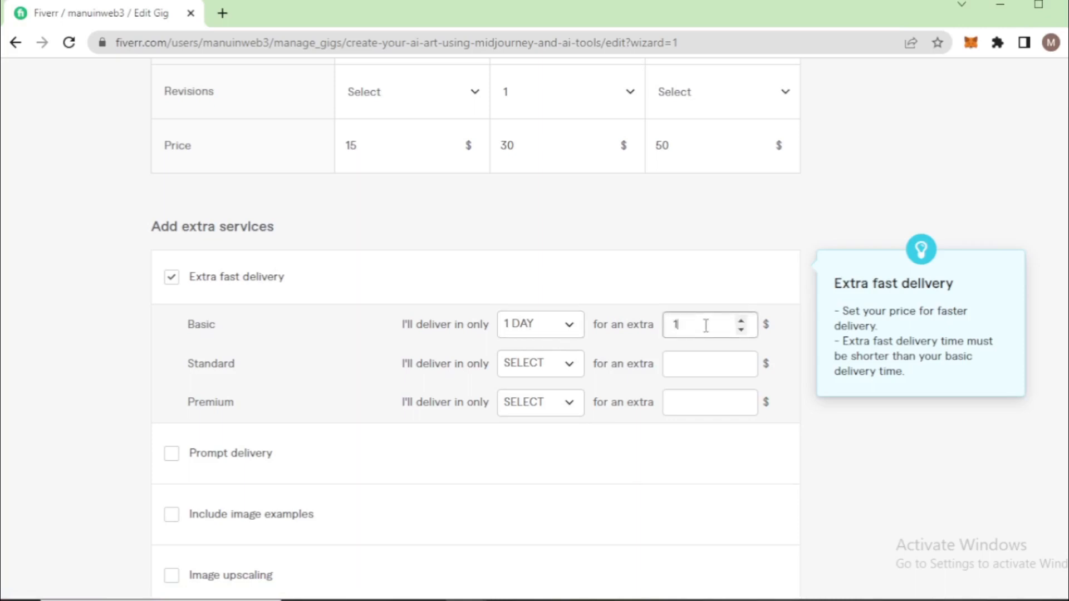
Set extra fast delivery to 2 days for the Standard package and 3 days for the Premium package, each for an extra $10
left_click(509, 366)
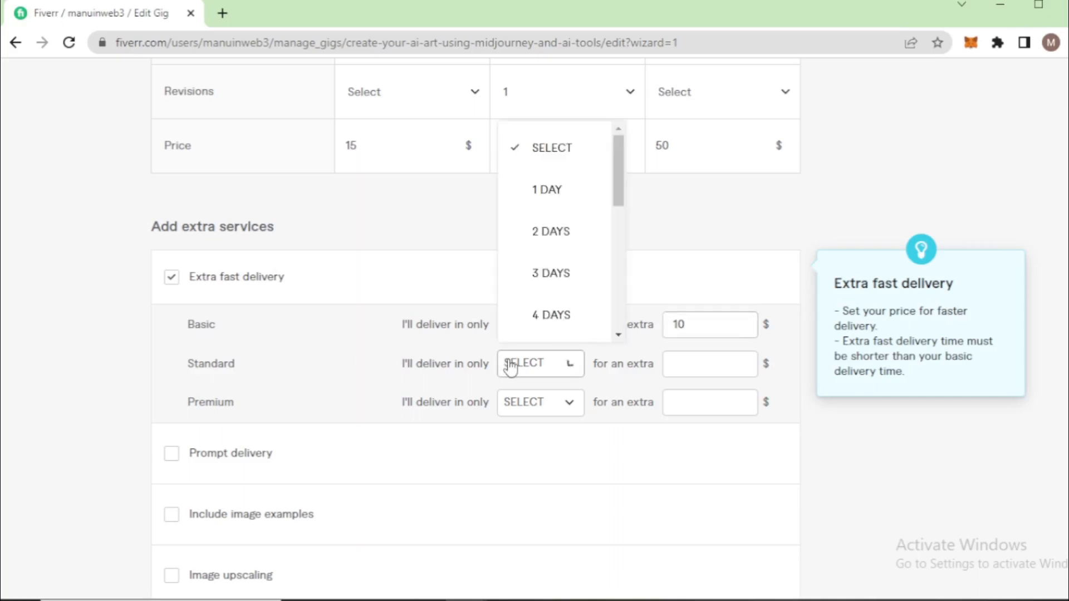
left_click(549, 231)
left_click(699, 363)
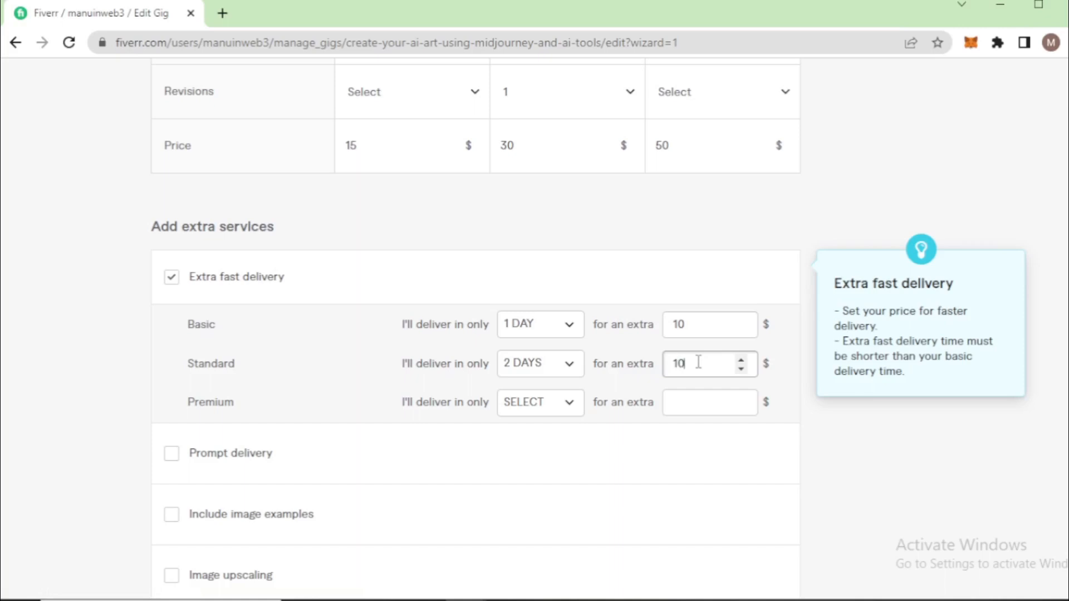
left_click(513, 408)
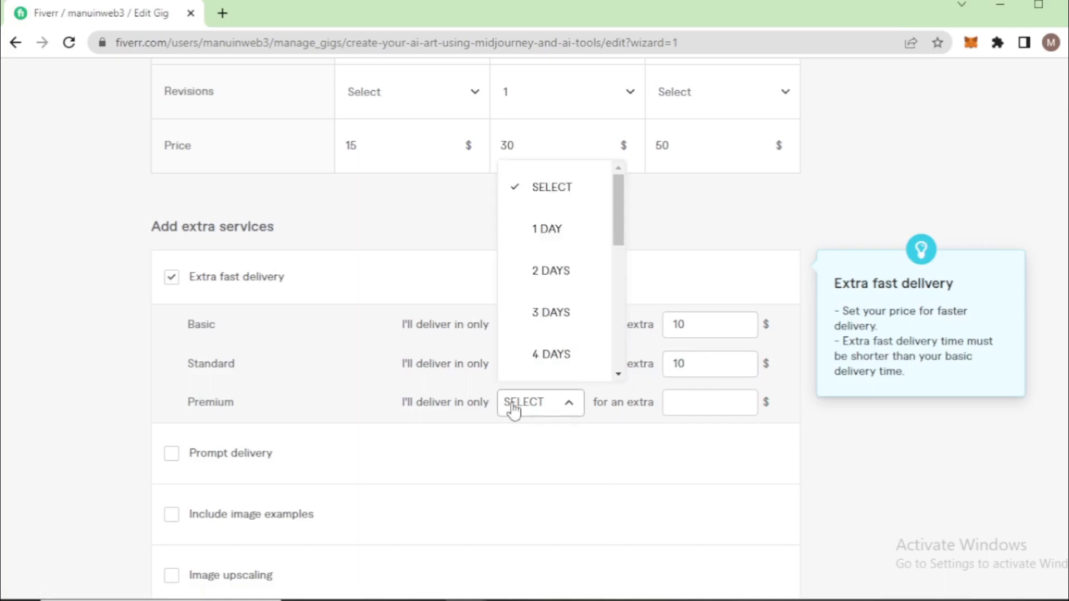
left_click(549, 312)
left_click(678, 408)
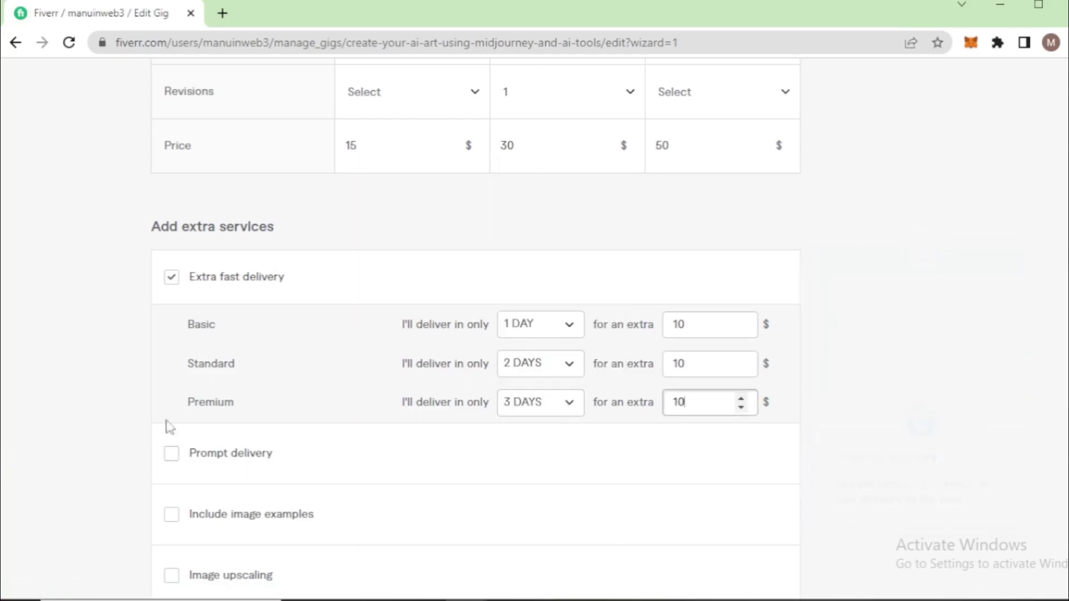
scroll(167, 426, "down", 3)
left_click(172, 287)
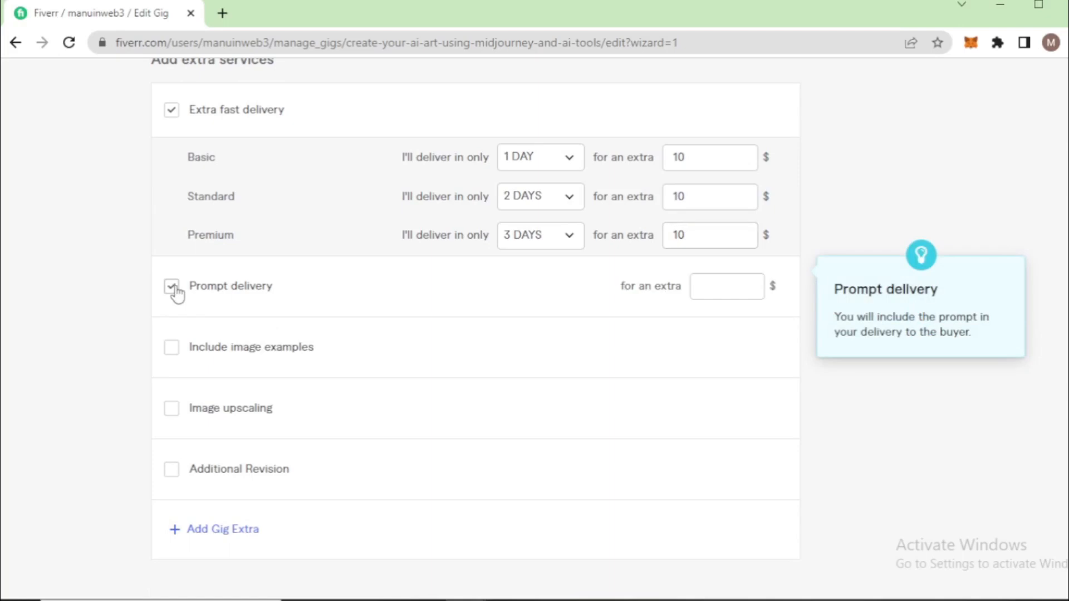
left_click(707, 284)
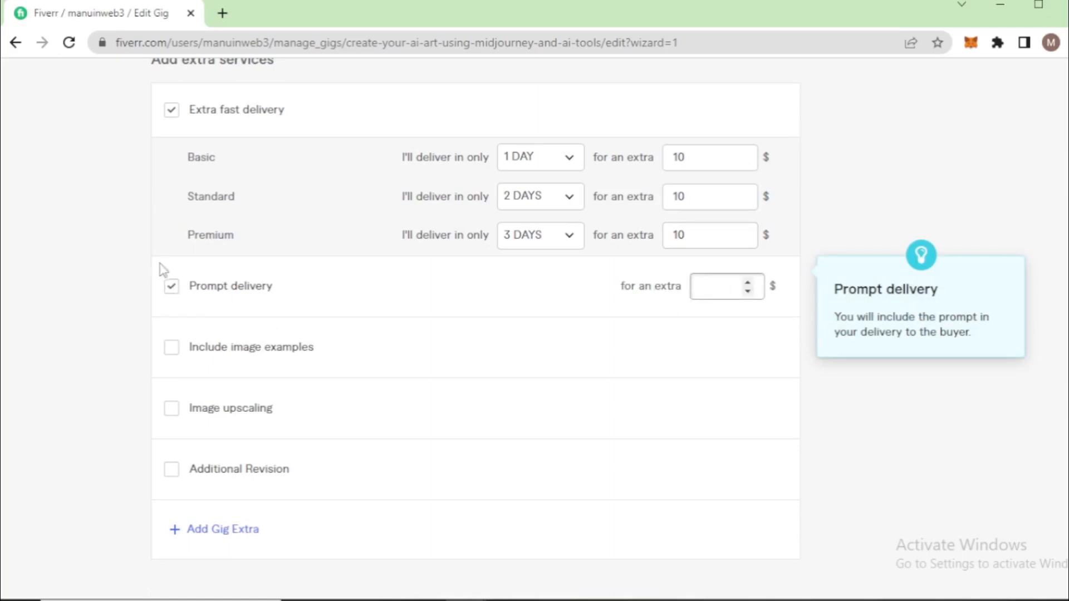
left_click(170, 289)
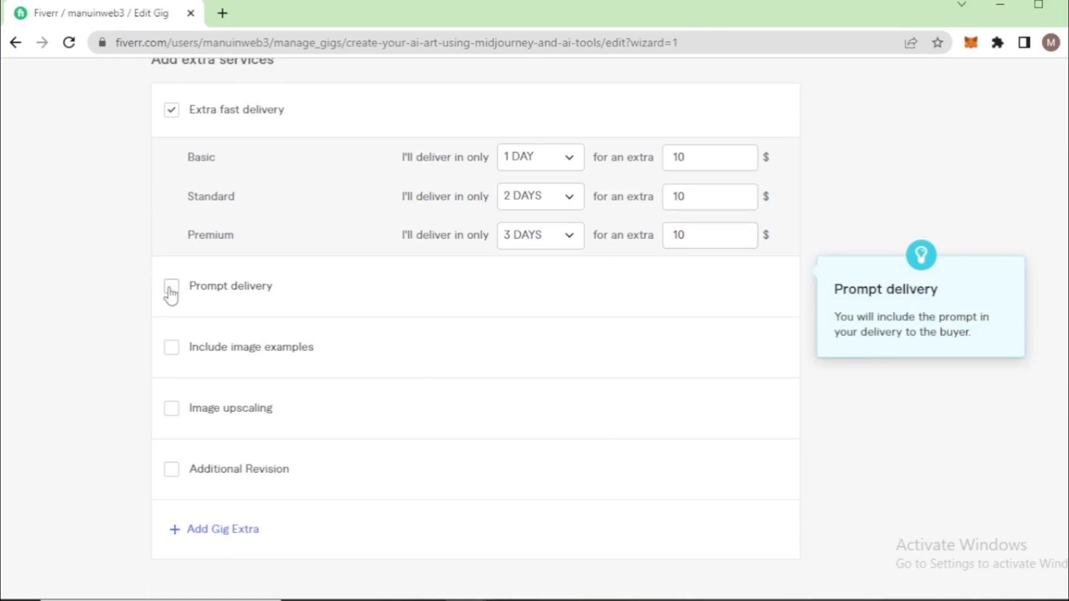
mouse_move(210, 358)
left_click(171, 348)
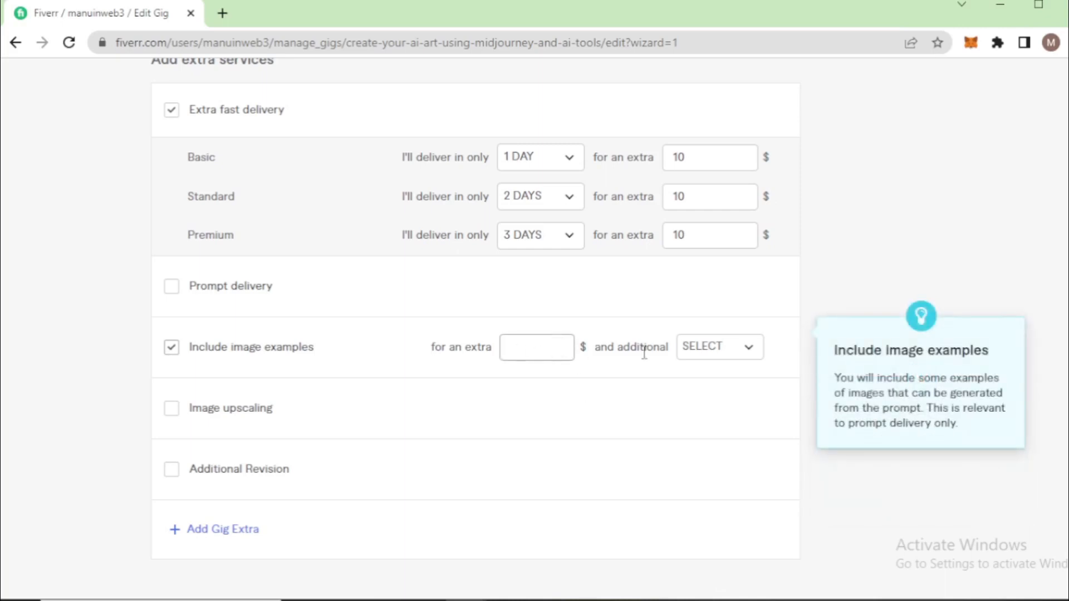
left_click(708, 356)
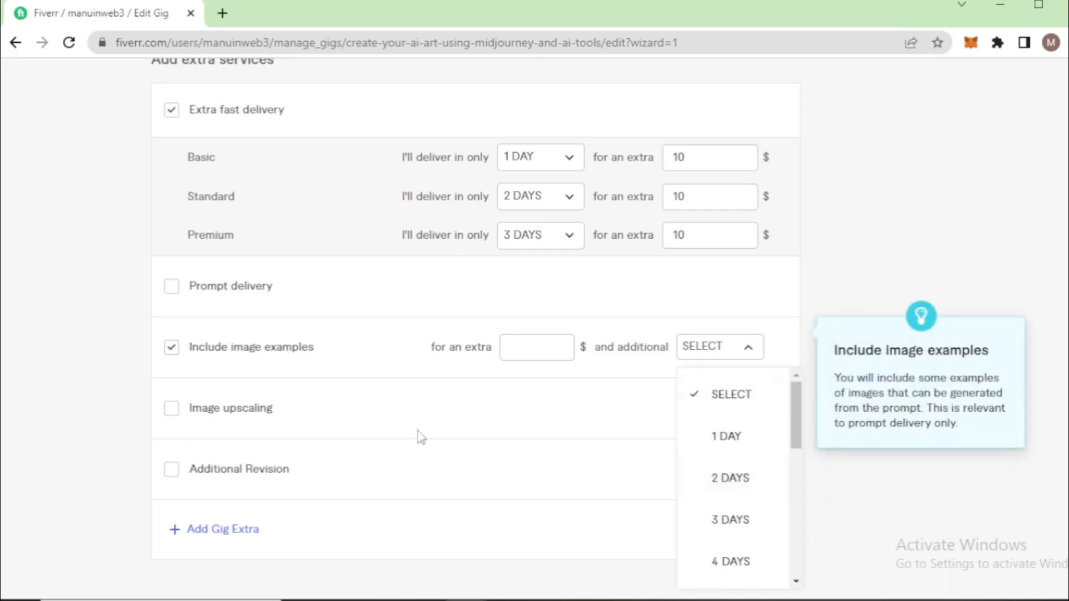
left_click(172, 351)
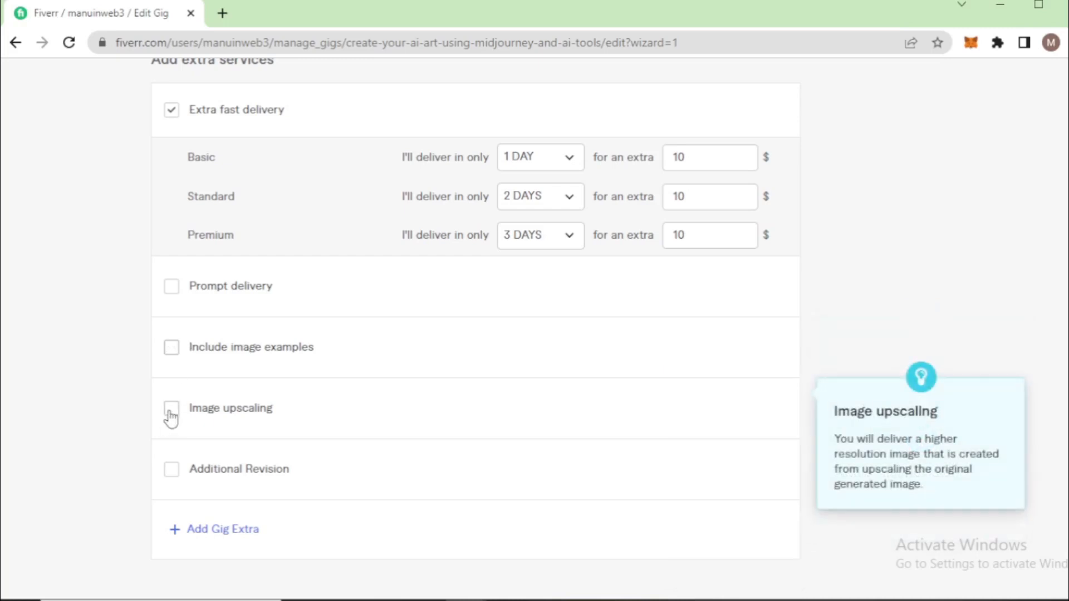
Enable image upscaling as a paid extra service and start entering its extra price
left_click(172, 410)
left_click(505, 408)
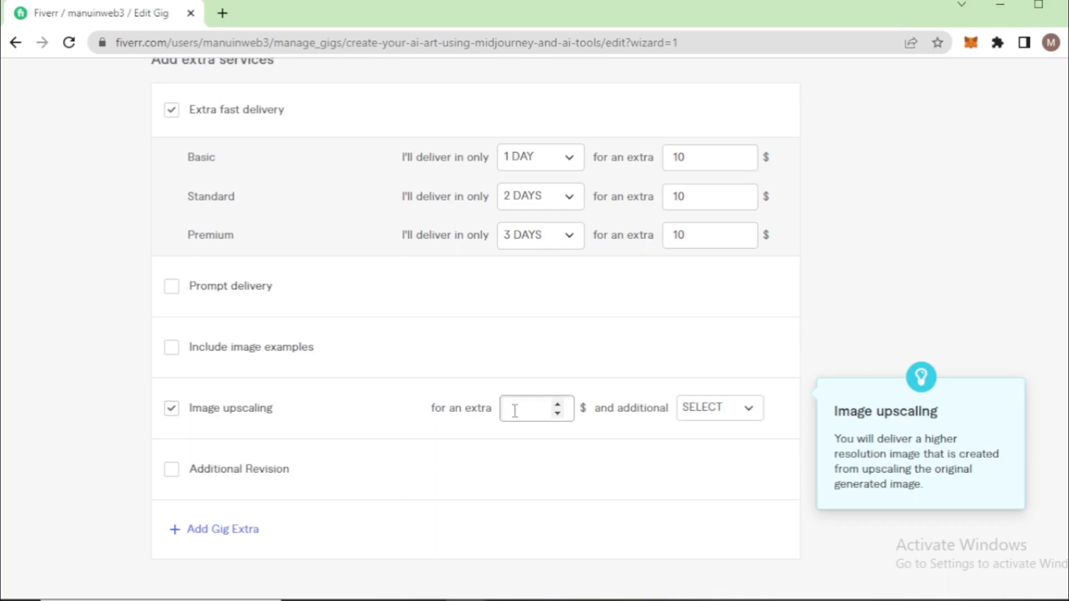
Offer image upscaling for an extra $10 and 1 additional day, and save the pricing to continue to the gig description
left_click(718, 411)
left_click(715, 248)
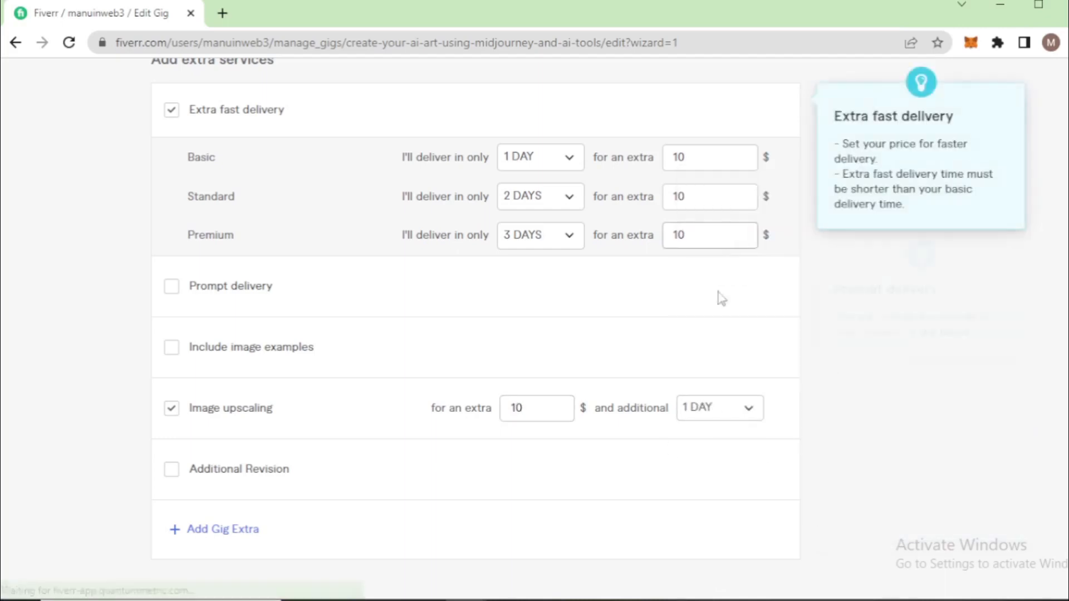
scroll(283, 470, "down", 1)
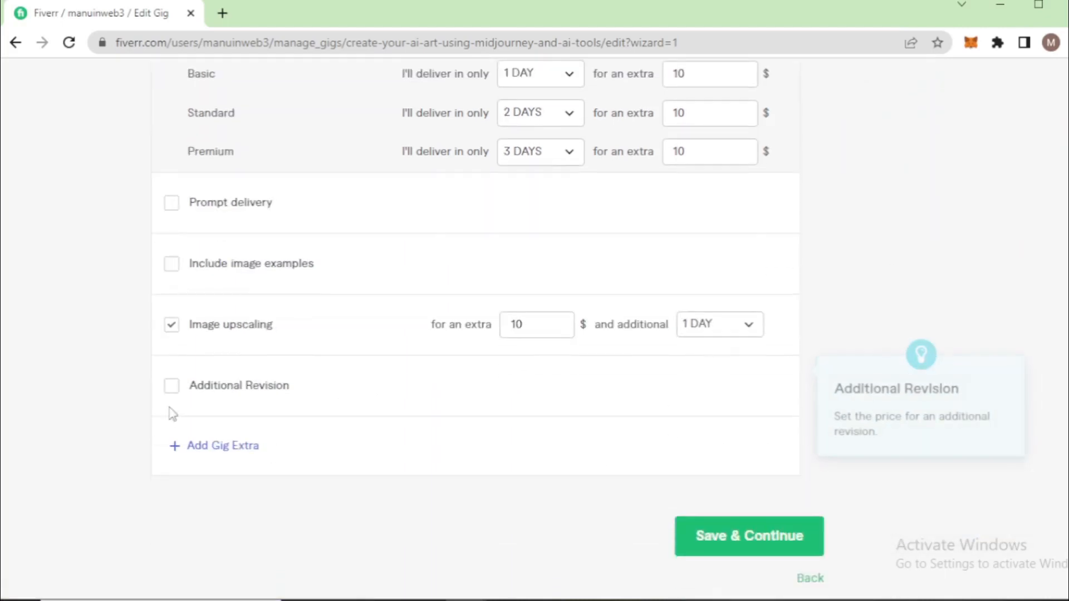
scroll(135, 371, "up", 10)
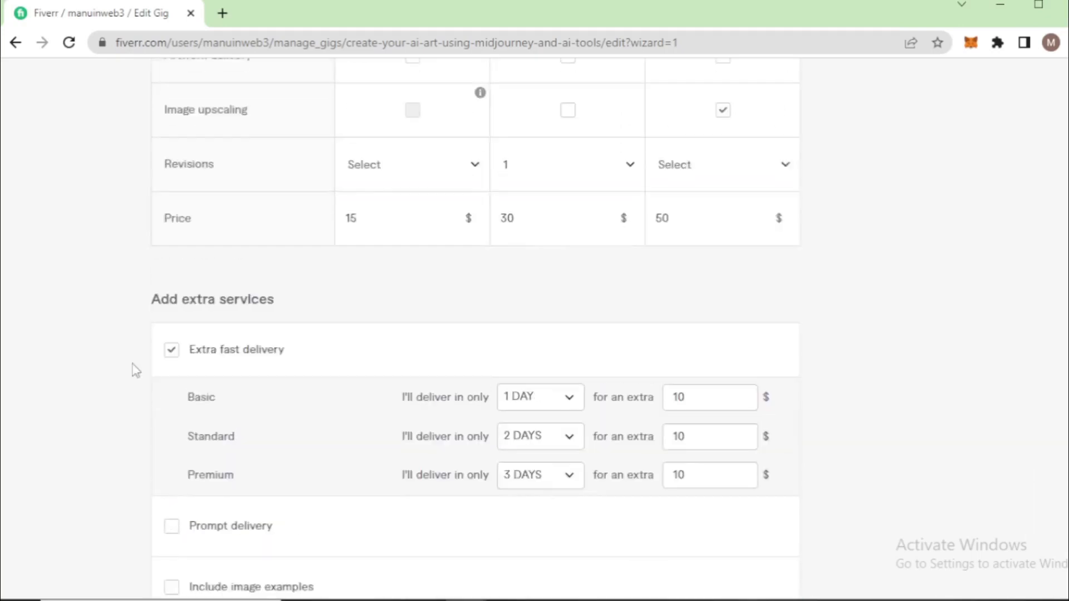
scroll(136, 366, "up", 5)
scroll(135, 367, "down", 15)
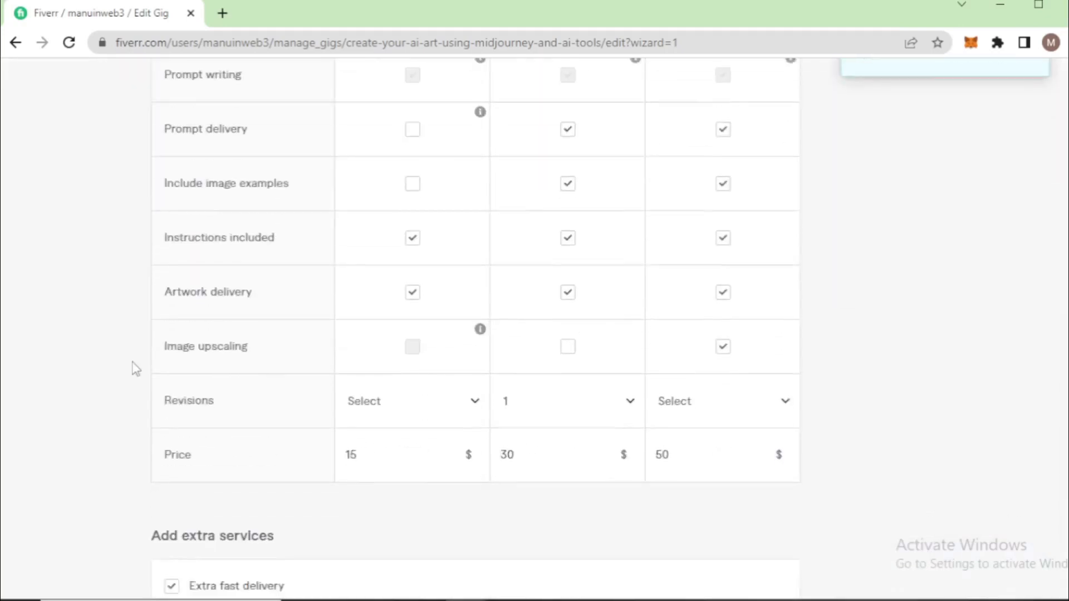
left_click(740, 210)
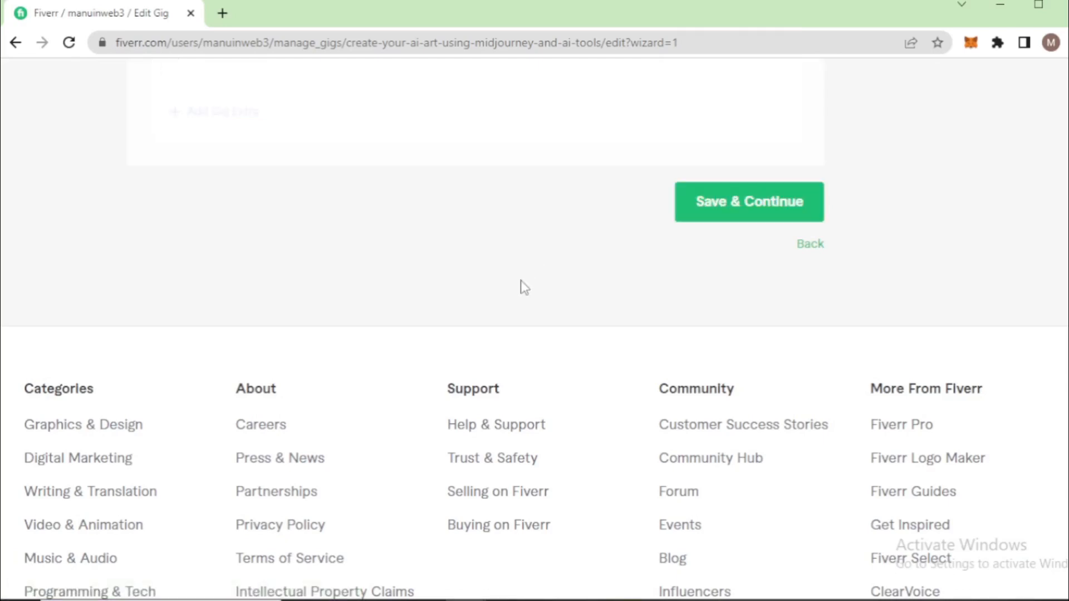
scroll(512, 300, "down", 3)
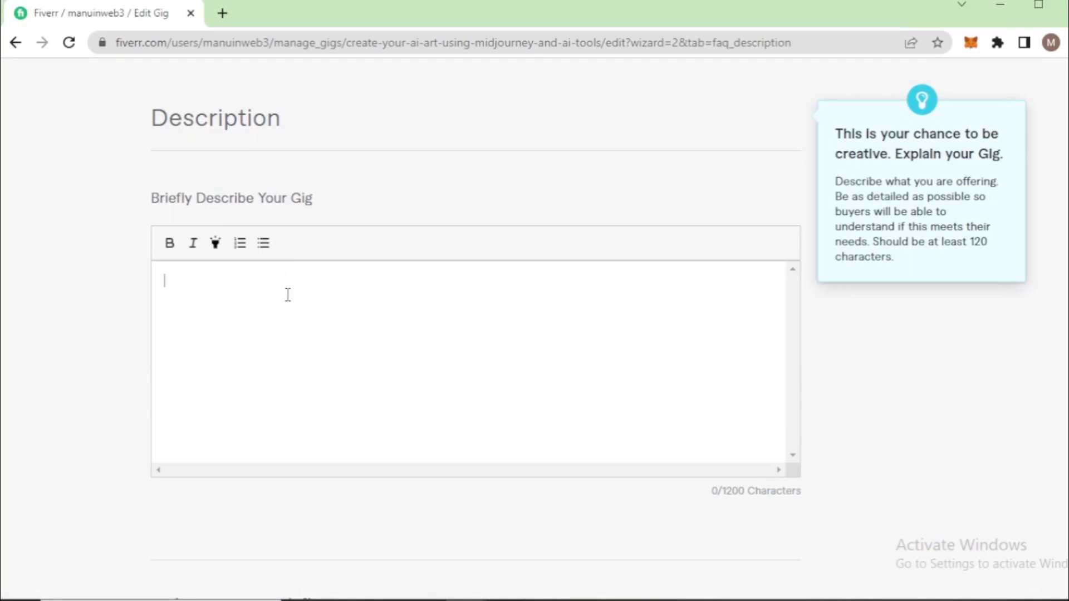
Switch to the reference gig in the other browser window and examine how its description and services list are written
key("alt+Tab")
scroll(122, 313, "down", 8)
scroll(5, 248, "down", 3)
left_click_drag(24, 234, 173, 247)
left_click(171, 245)
left_click_drag(24, 274, 315, 426)
scroll(44, 306, "down", 4)
scroll(46, 303, "down", 2)
left_click(160, 259)
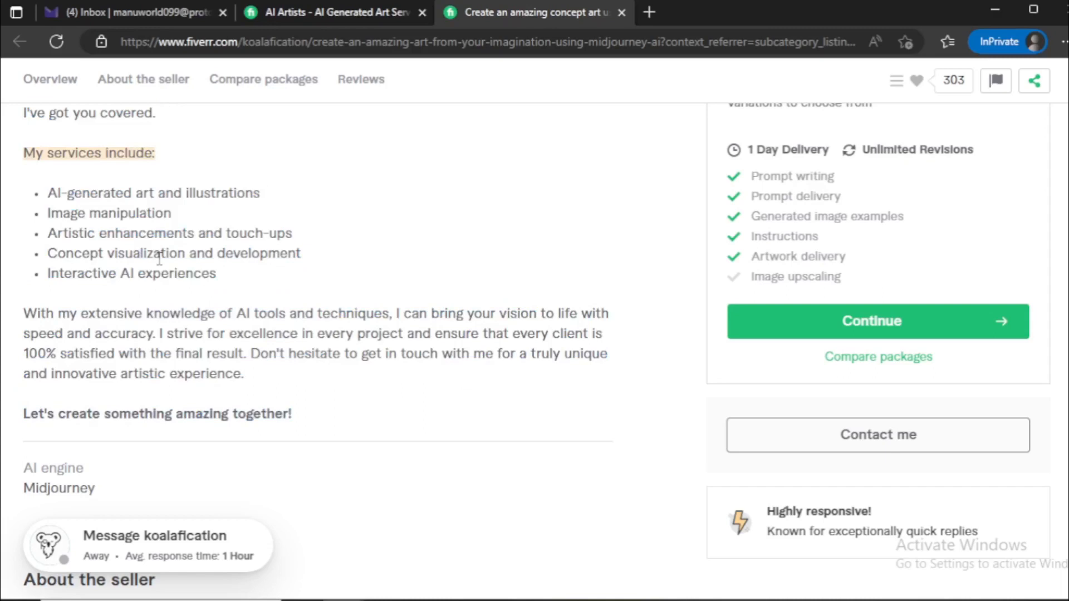
scroll(160, 259, "up", 2)
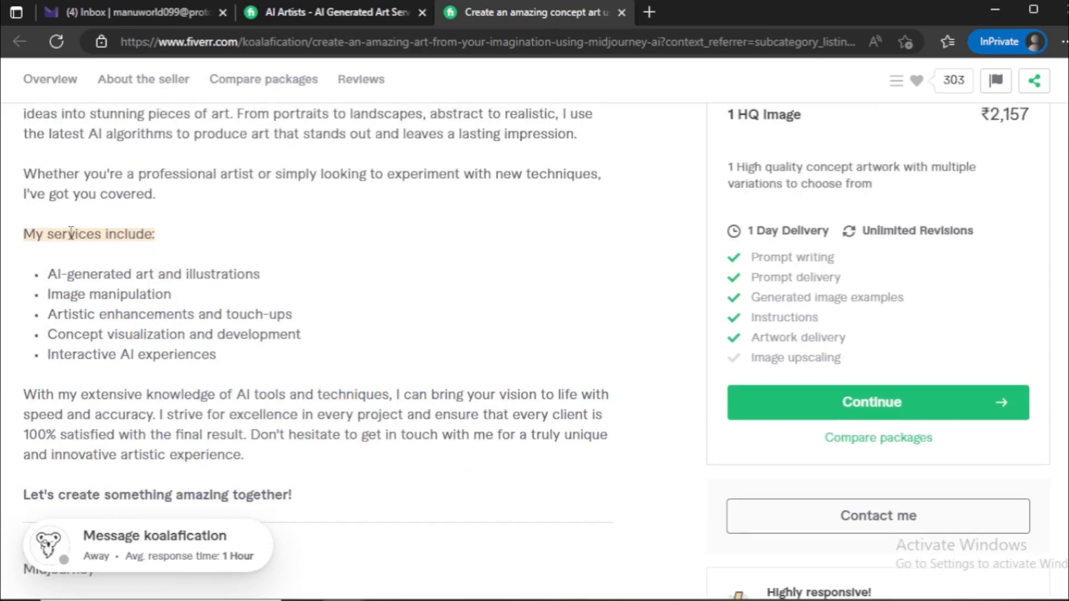
left_click_drag(70, 233, 158, 235)
left_click(137, 259)
Copy the prepared description from "Unleash the Power of AI" to "Let's create something amazing together!" in Notepad's text.txt into the gig description
left_click(671, 599)
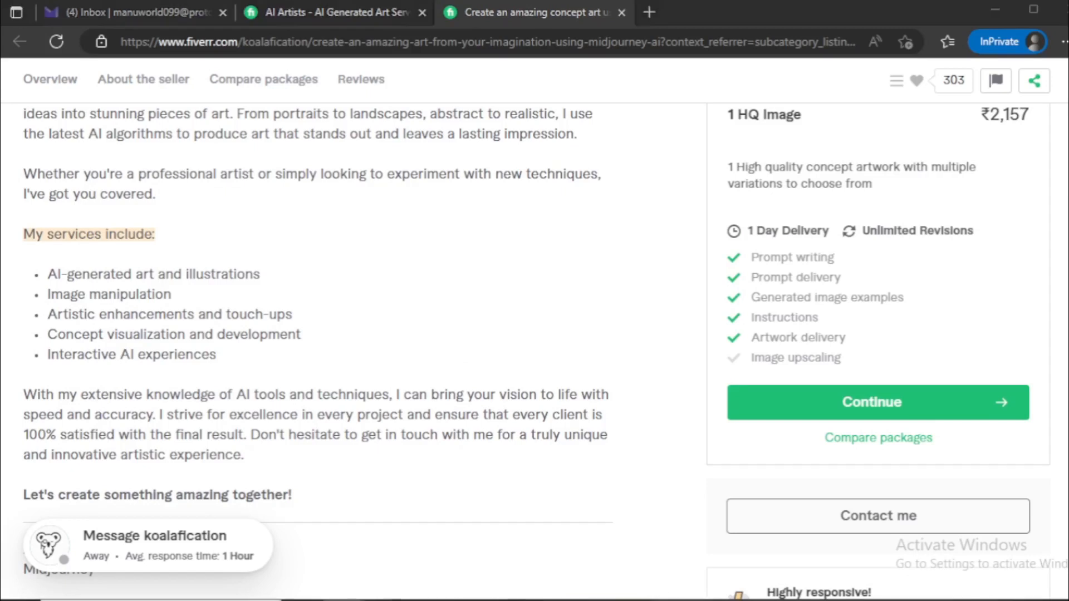
scroll(272, 286, "down", 3)
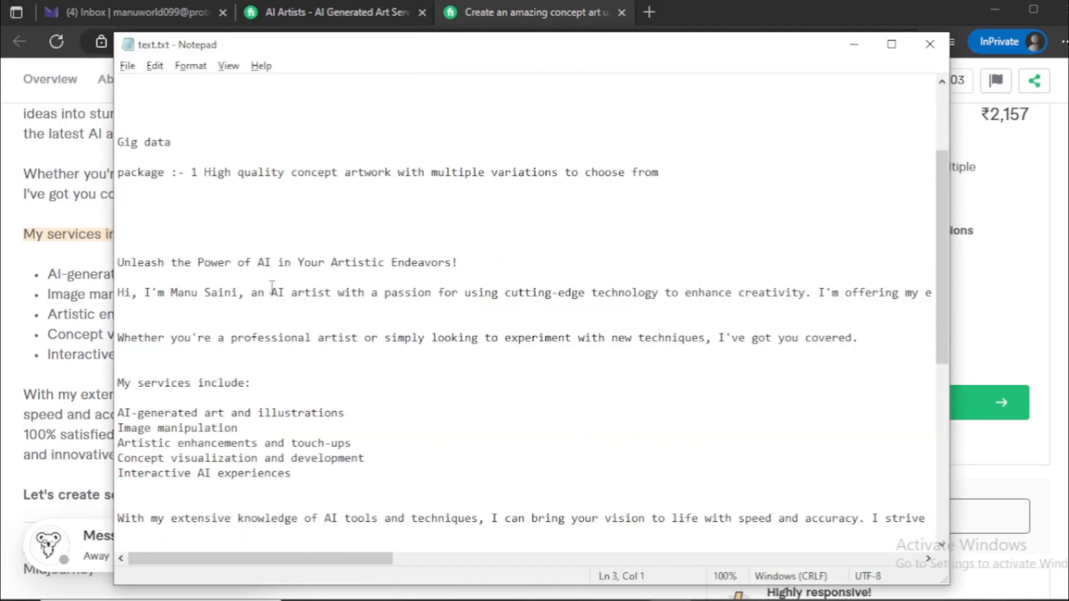
scroll(272, 286, "down", 1)
scroll(217, 250, "down", 2)
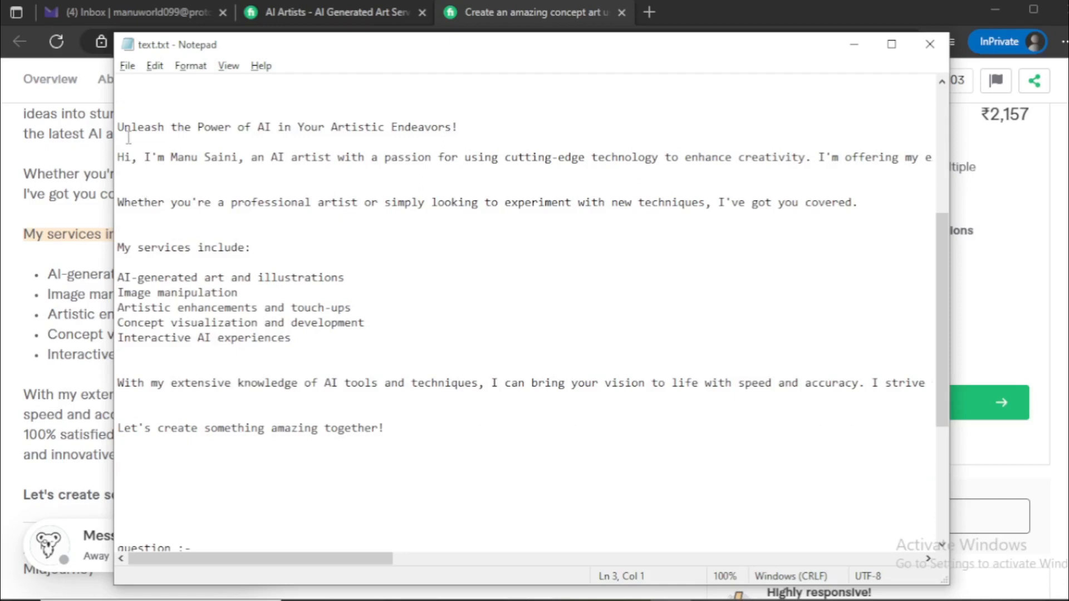
left_click_drag(119, 127, 403, 424)
key("ctrl+c")
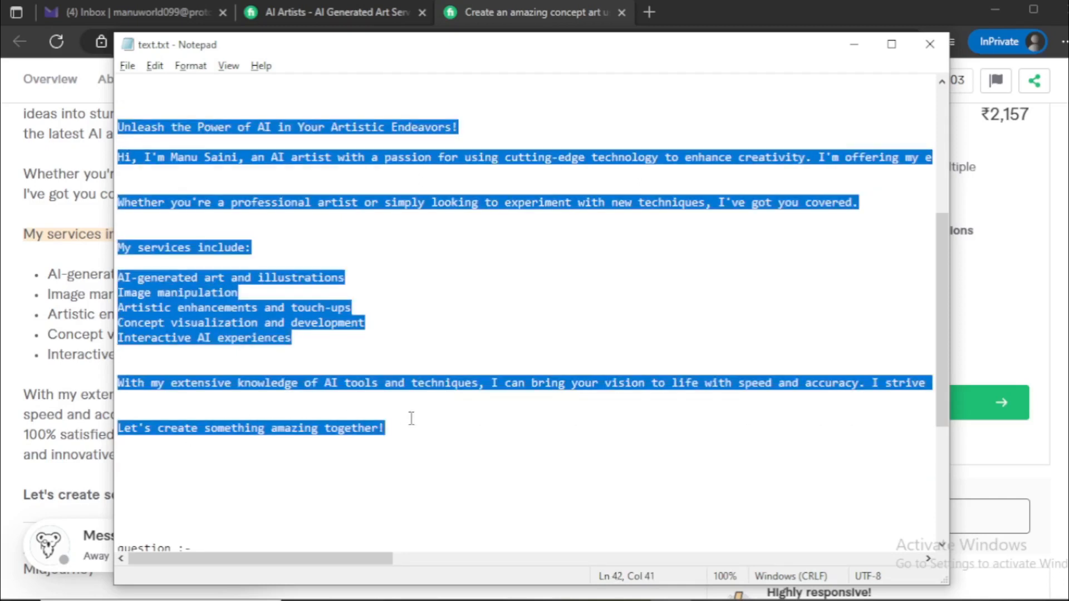
key("alt+Tab")
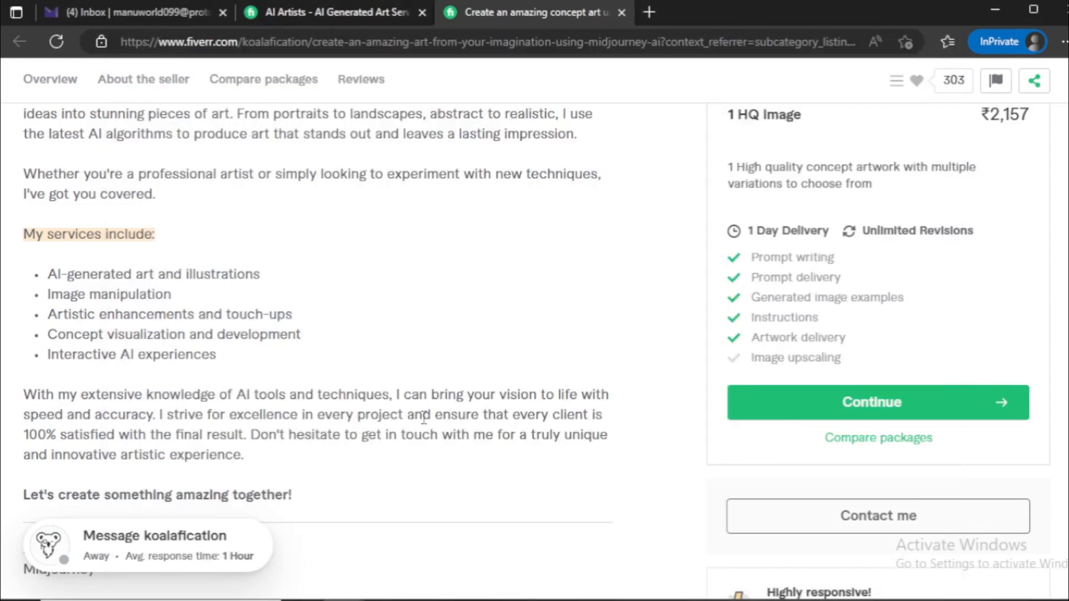
key("alt+Tab")
key("alt+Tab")
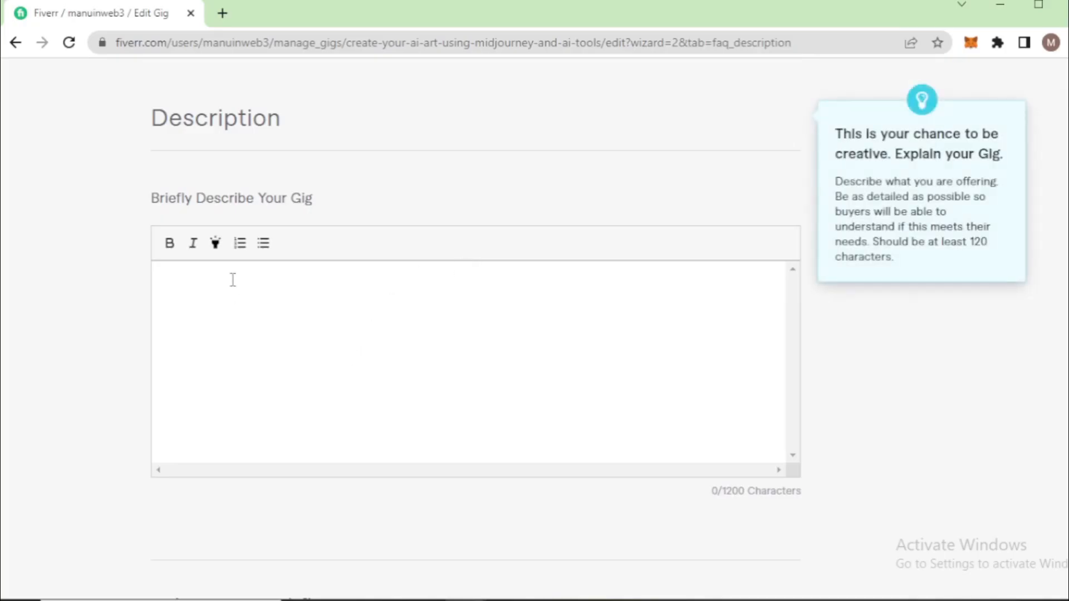
key("ctrl+v")
Review the pasted gig description from the introduction through the services list to the closing line
scroll(292, 345, "up", 10)
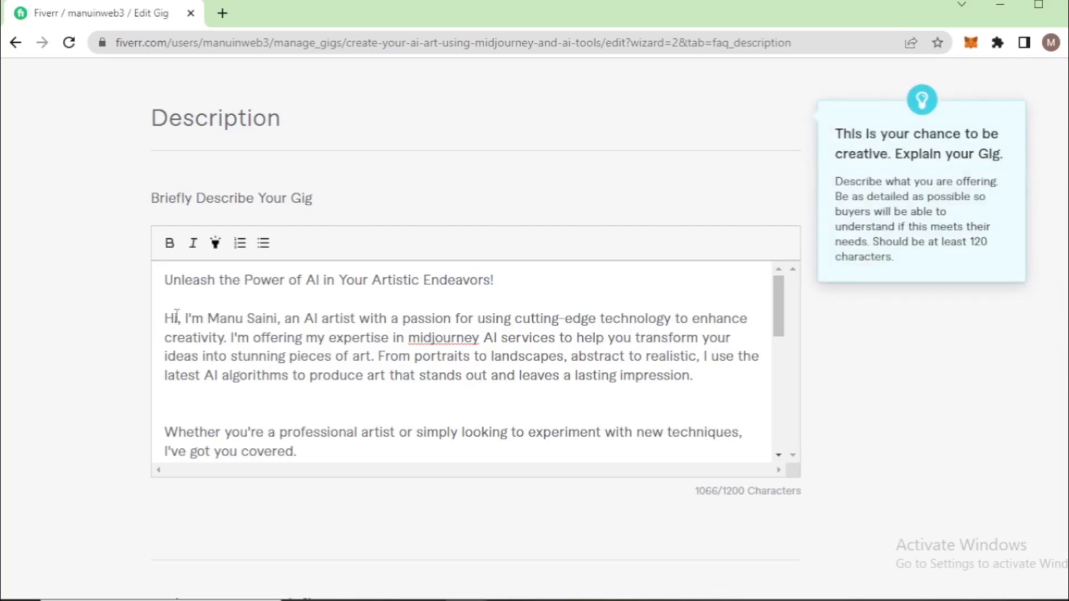
left_click_drag(170, 311, 311, 384)
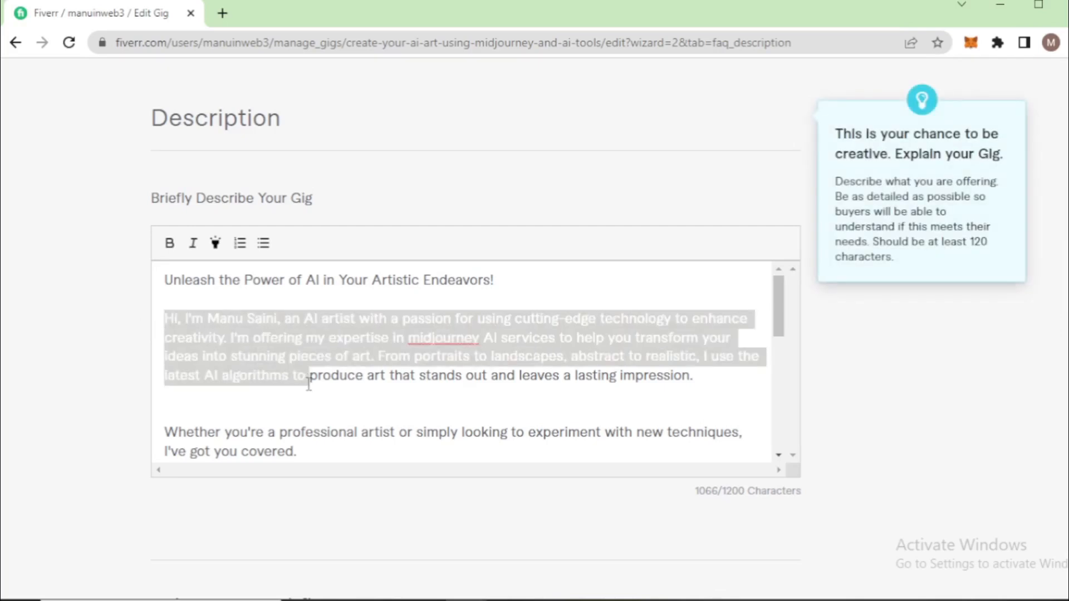
scroll(307, 381, "down", 3)
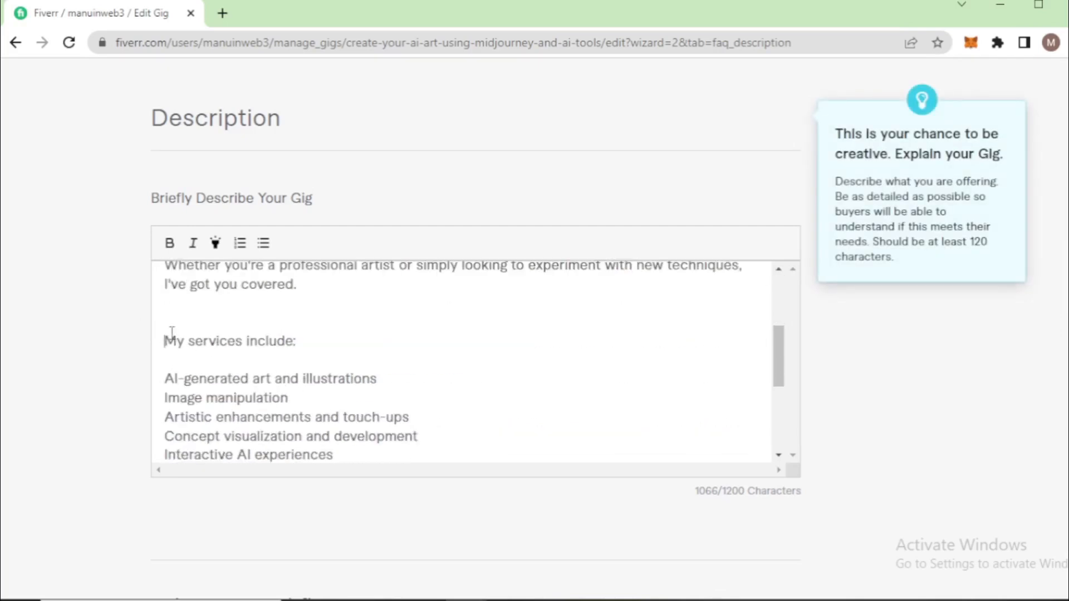
left_click_drag(167, 337, 300, 341)
left_click(301, 393)
scroll(302, 392, "down", 2)
left_click_drag(334, 370, 191, 289)
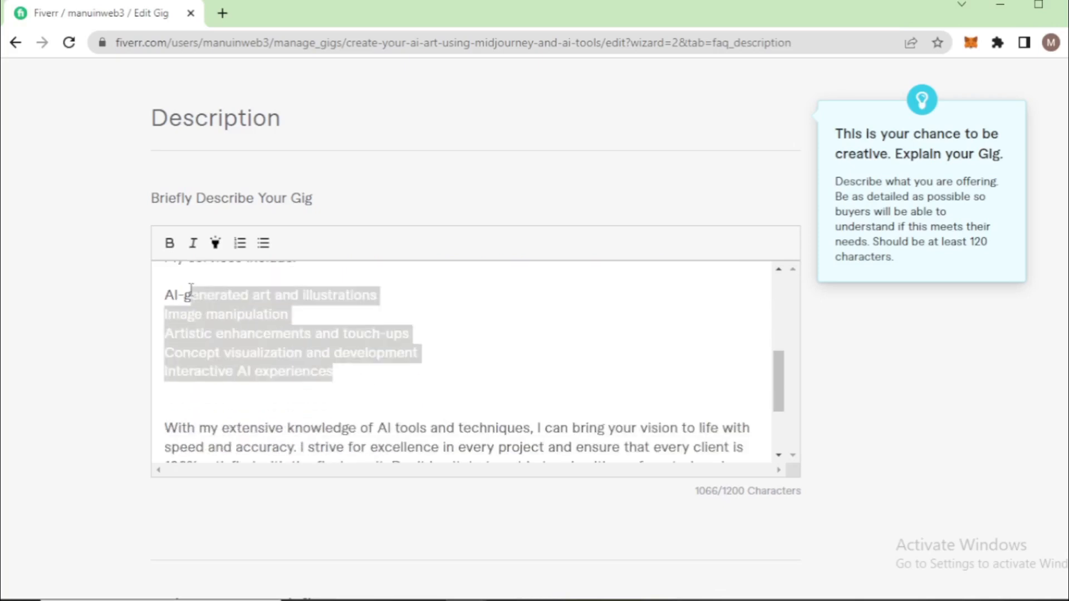
scroll(420, 354, "down", 2)
left_click_drag(276, 310, 433, 429)
left_click_drag(345, 429, 163, 427)
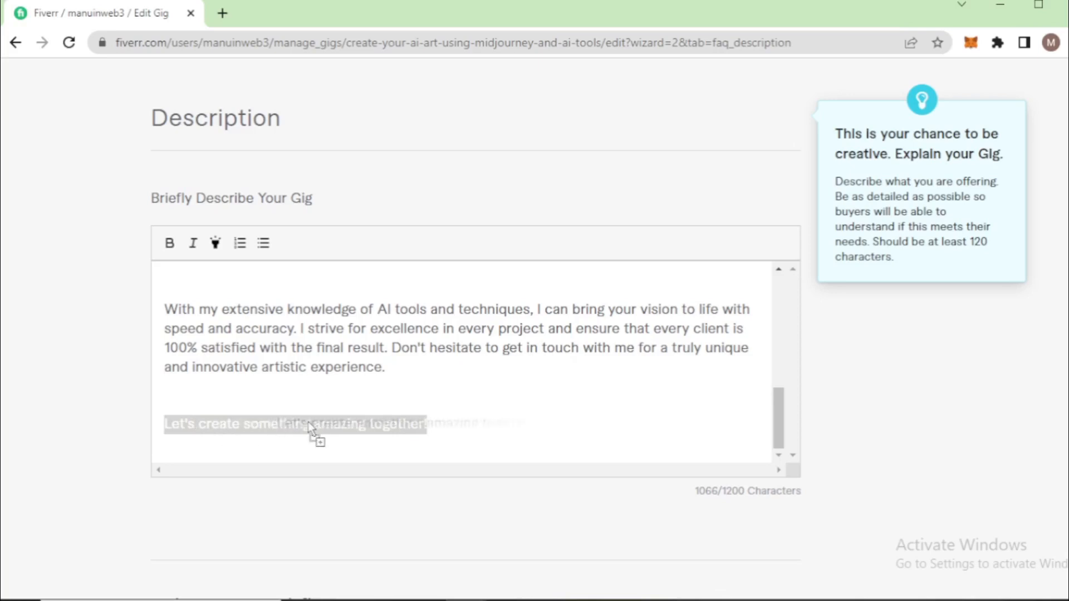
left_click(446, 426)
Open a new FAQ entry for the gig and examine the FAQ questions on the reference gig in the other browser window
scroll(89, 421, "down", 15)
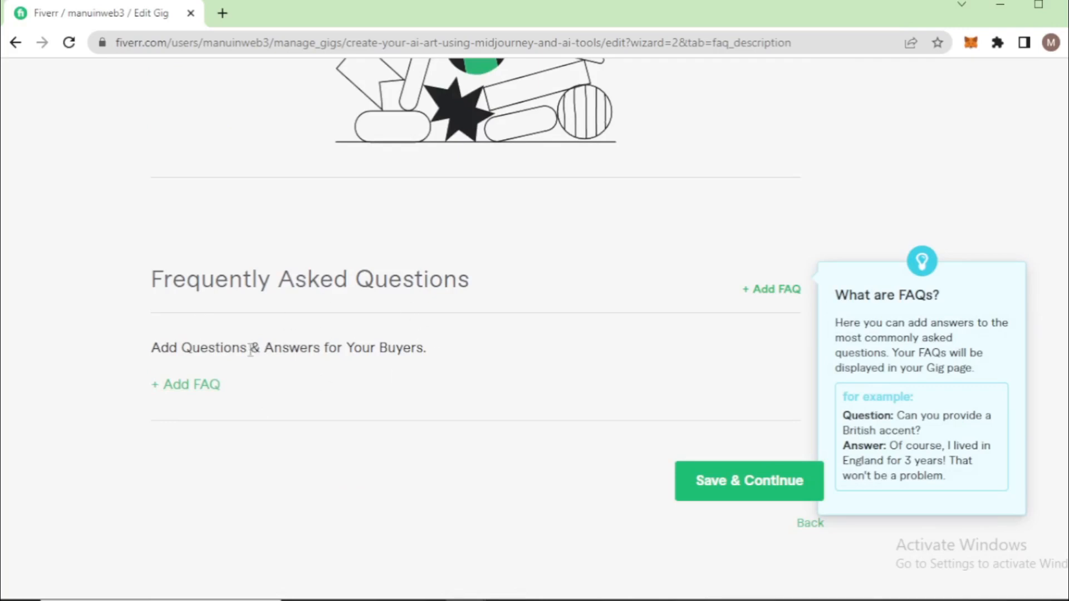
left_click(188, 384)
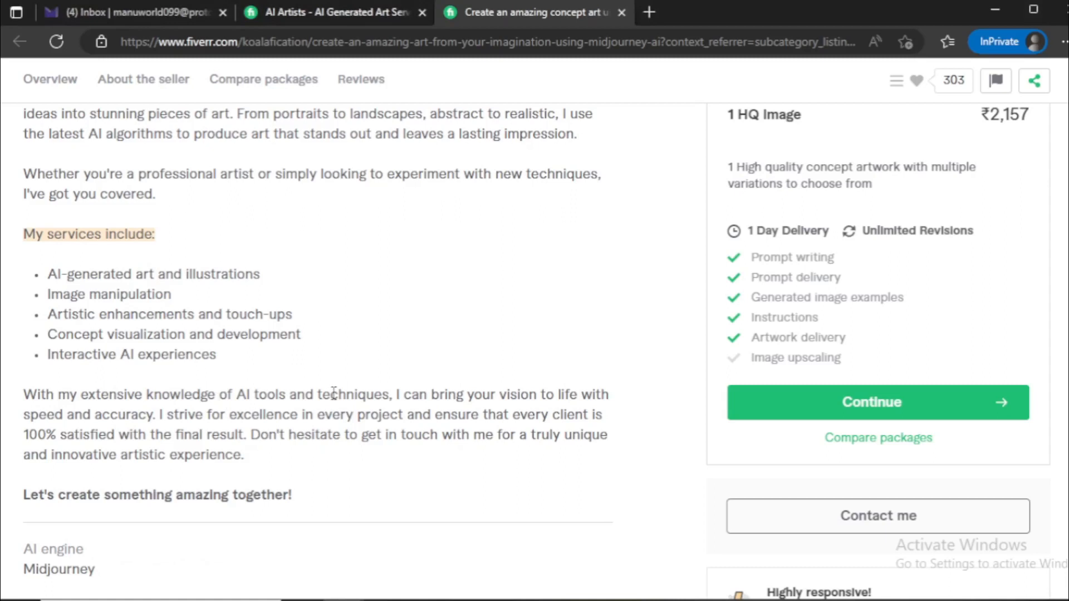
scroll(349, 389, "down", 10)
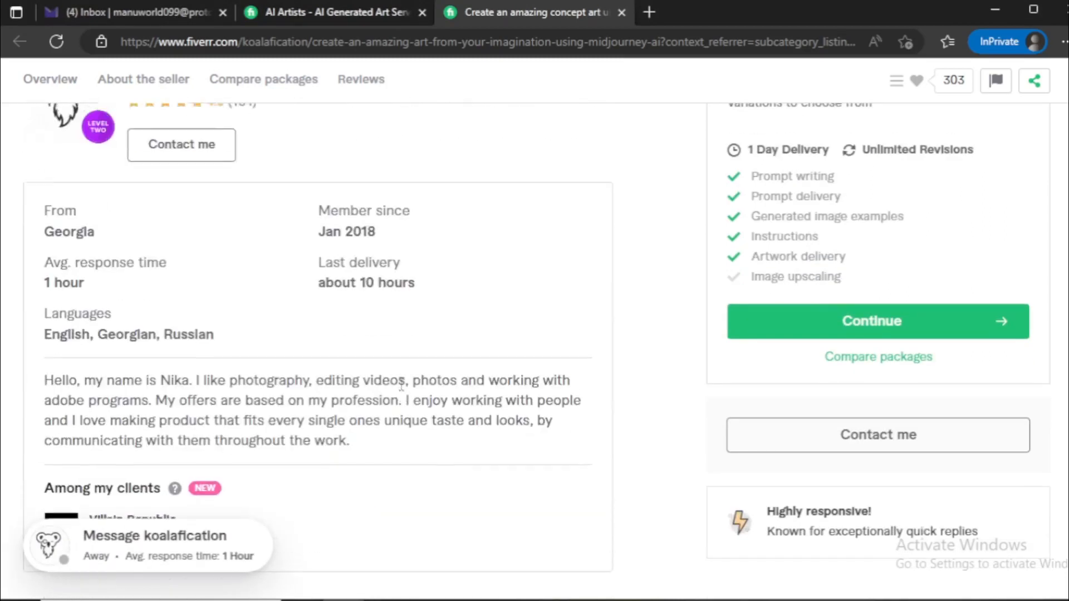
scroll(400, 384, "down", 15)
scroll(400, 384, "down", 10)
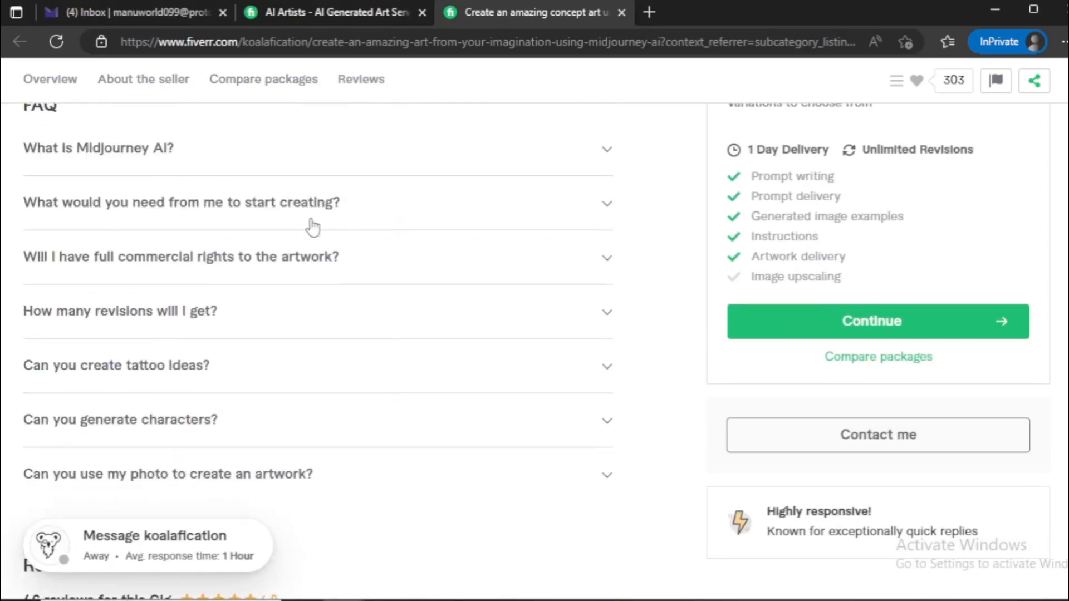
scroll(331, 284, "down", 3)
scroll(329, 301, "up", 5)
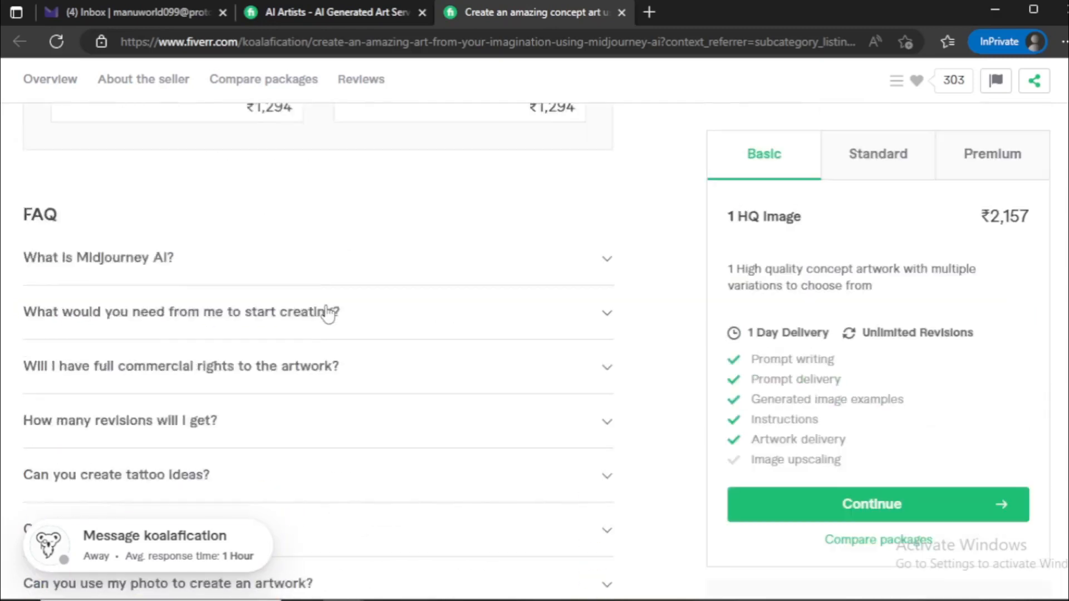
scroll(328, 312, "up", 1)
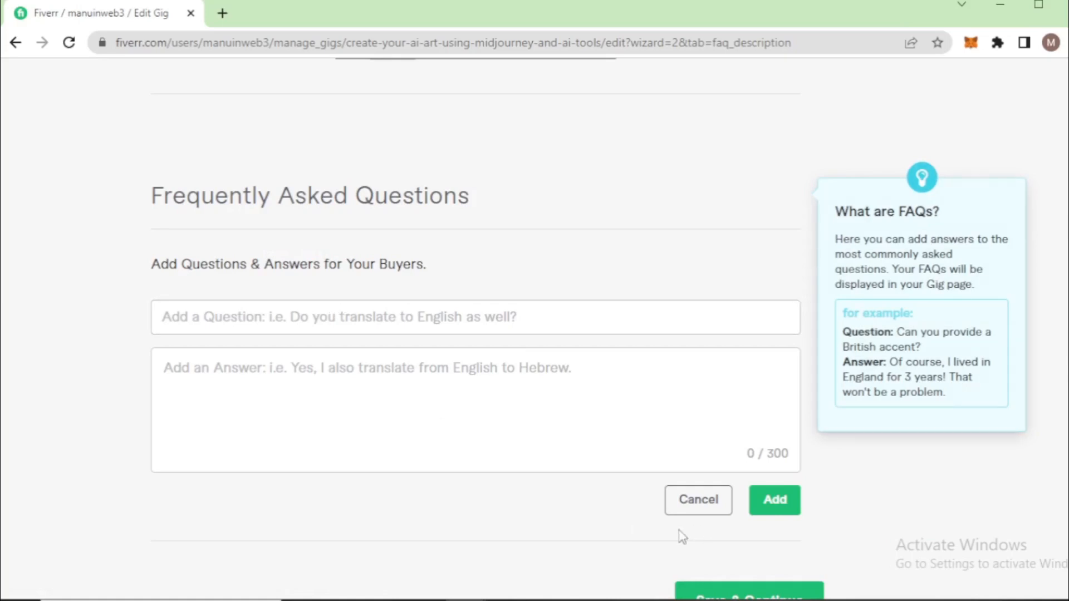
Copy the question "What is Midjourney AI?" from text.txt in Notepad into the new FAQ's question
left_click(667, 600)
scroll(279, 364, "down", 5)
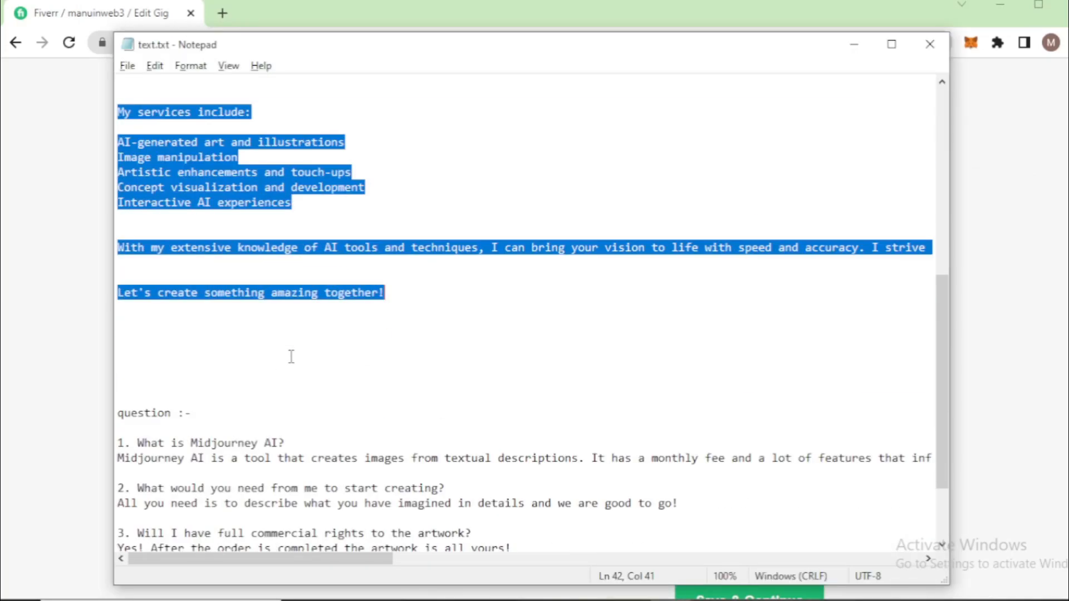
left_click_drag(306, 337, 137, 337)
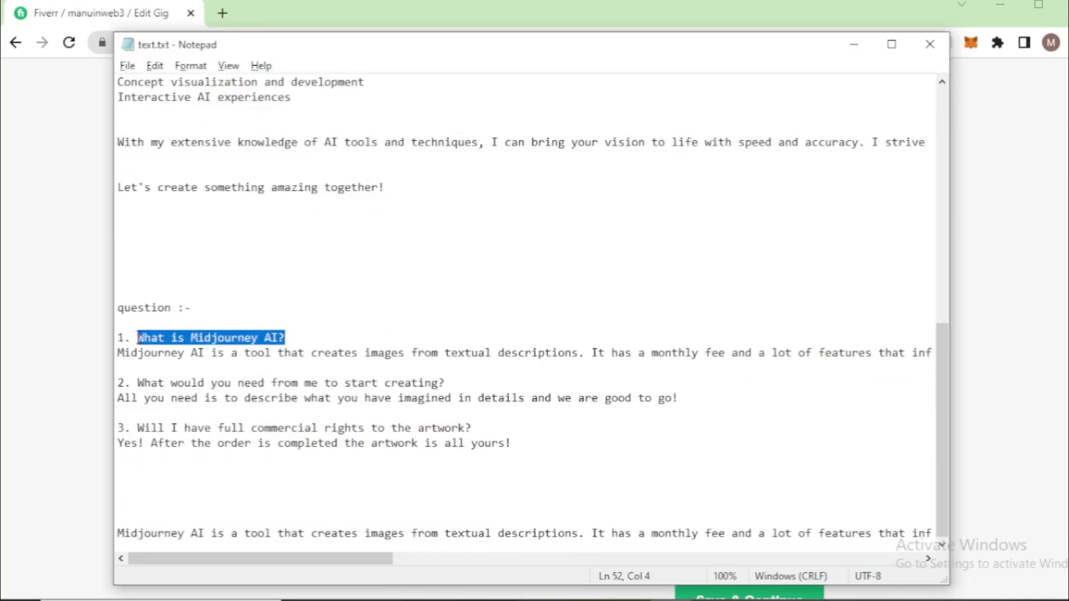
key("ctrl+c")
key("alt+Tab")
left_click(266, 316)
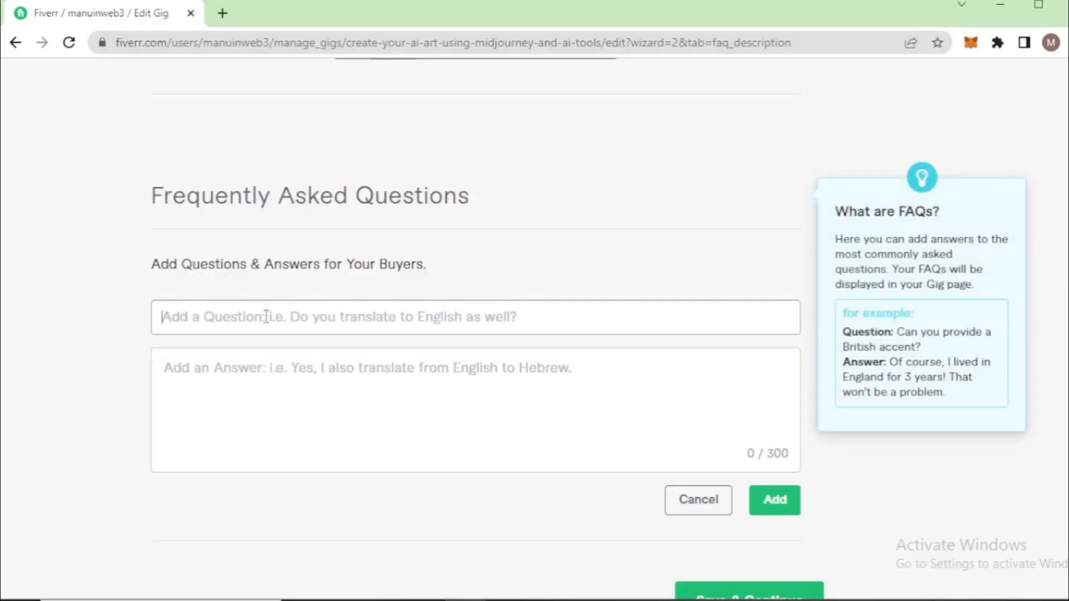
key("ctrl+v")
Copy the matching answer, starting "Midjourney AI is a tool that creates images from textual descriptions", from text.txt into the FAQ and add the entry
left_click(274, 356)
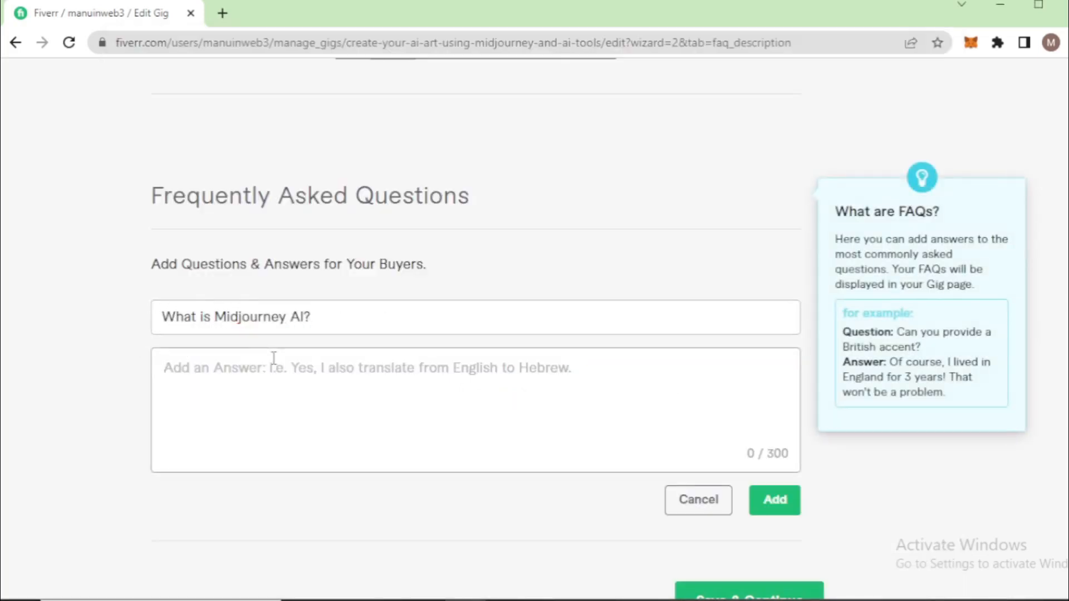
key("alt+Tab")
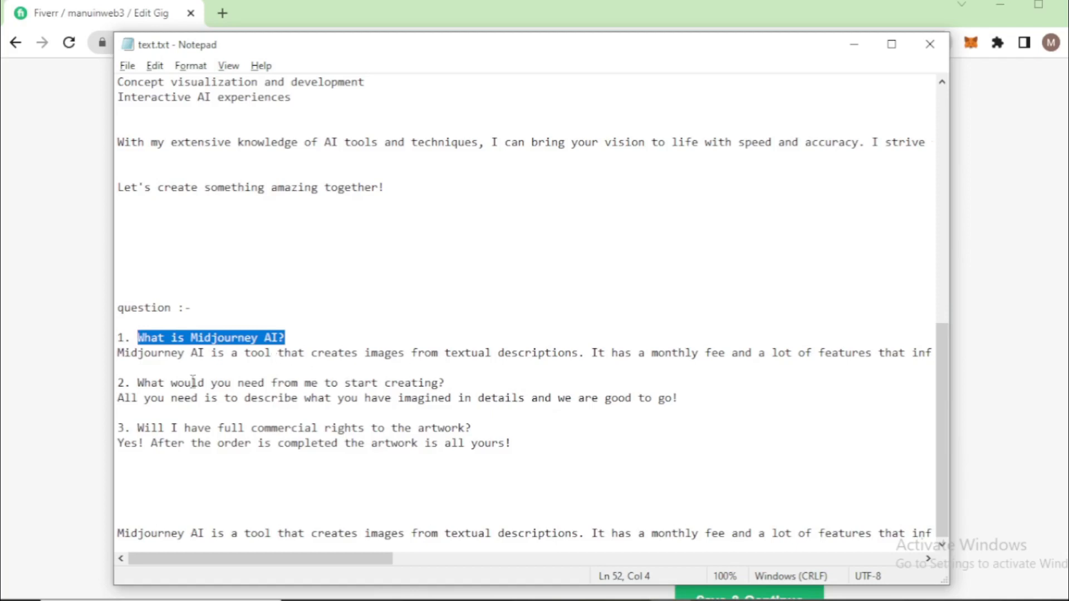
left_click_drag(120, 352, 126, 364)
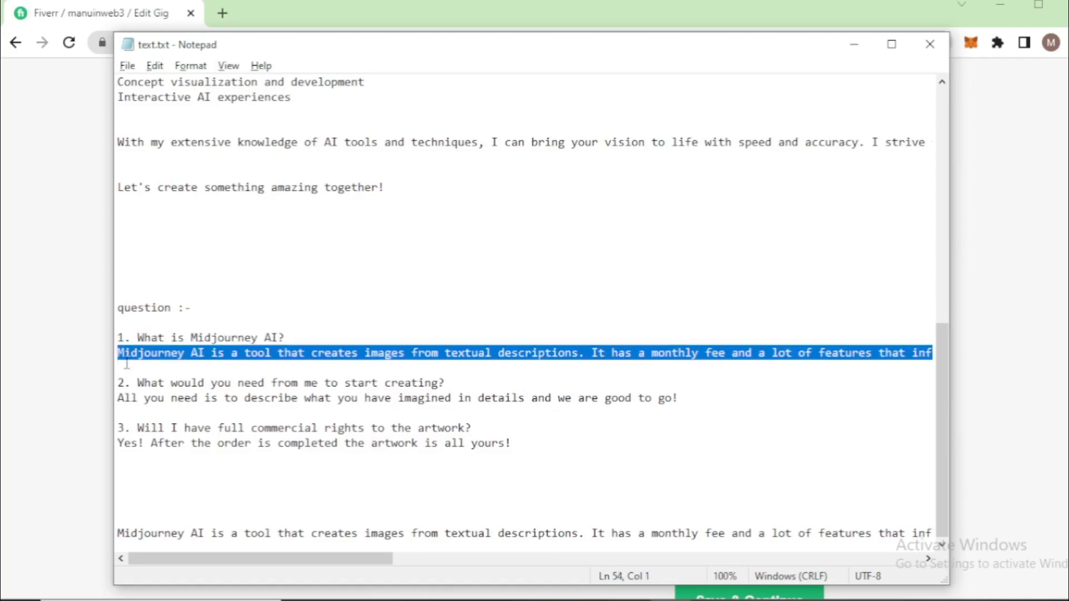
key("alt+Tab")
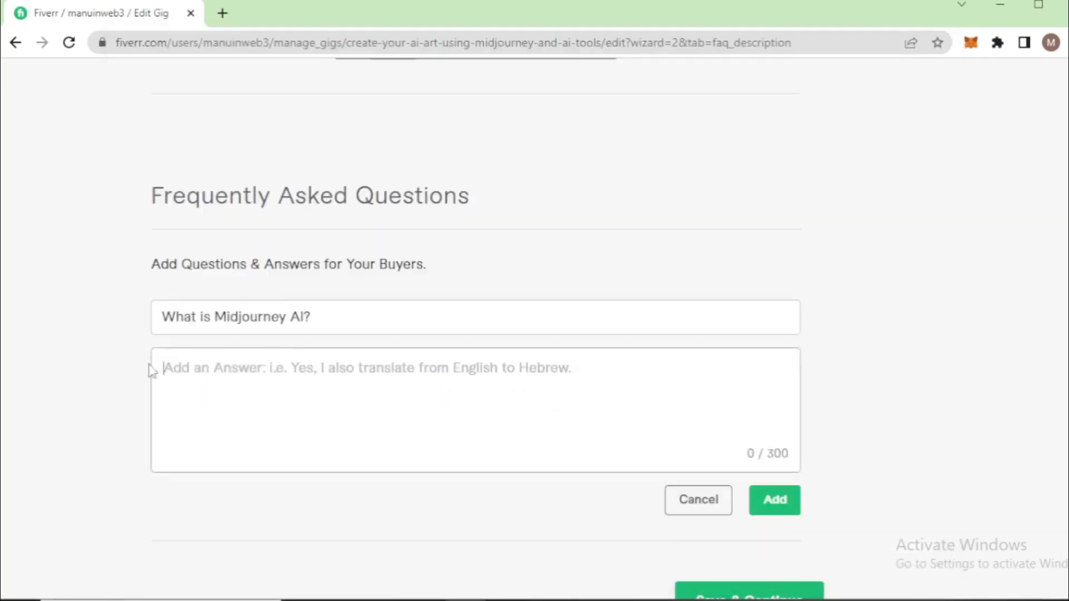
key("ctrl+v")
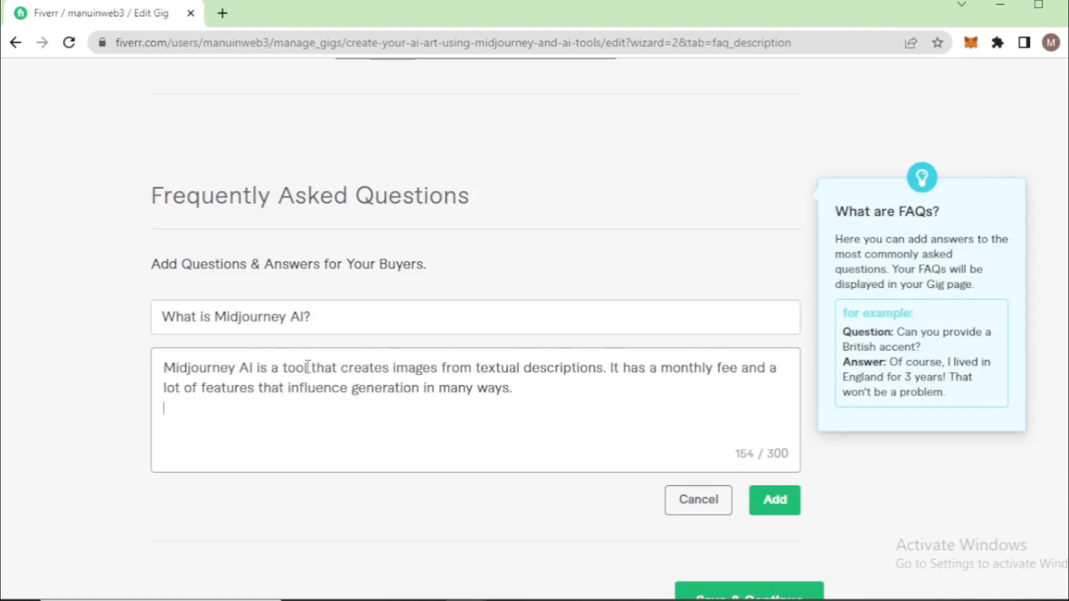
left_click(775, 507)
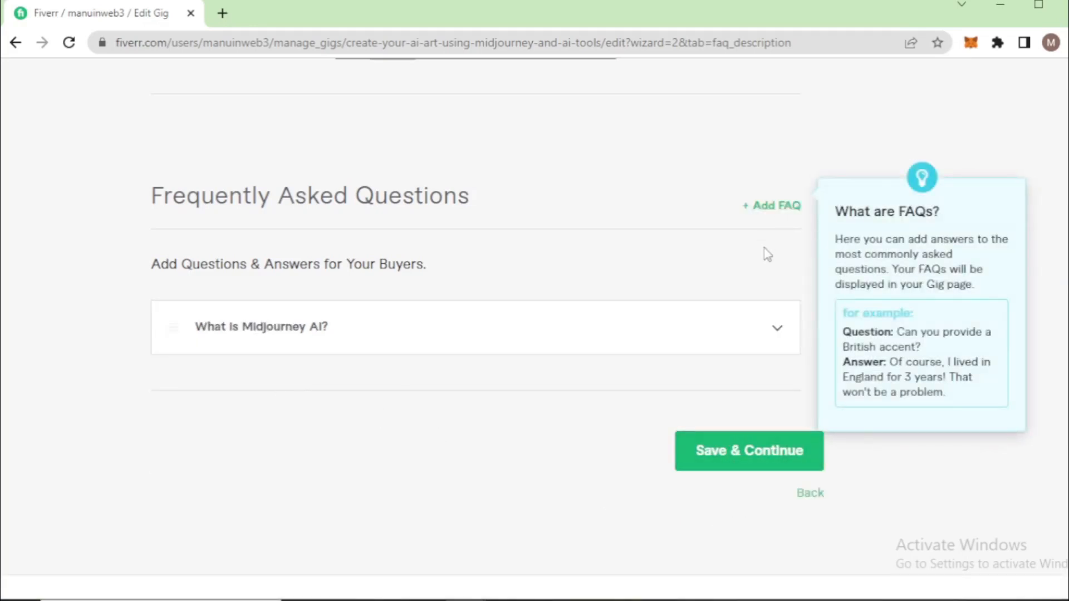
Start a second FAQ entry and copy the question "What would you need from me to start creating?" into it from text.txt in Notepad
left_click(767, 210)
left_click(199, 329)
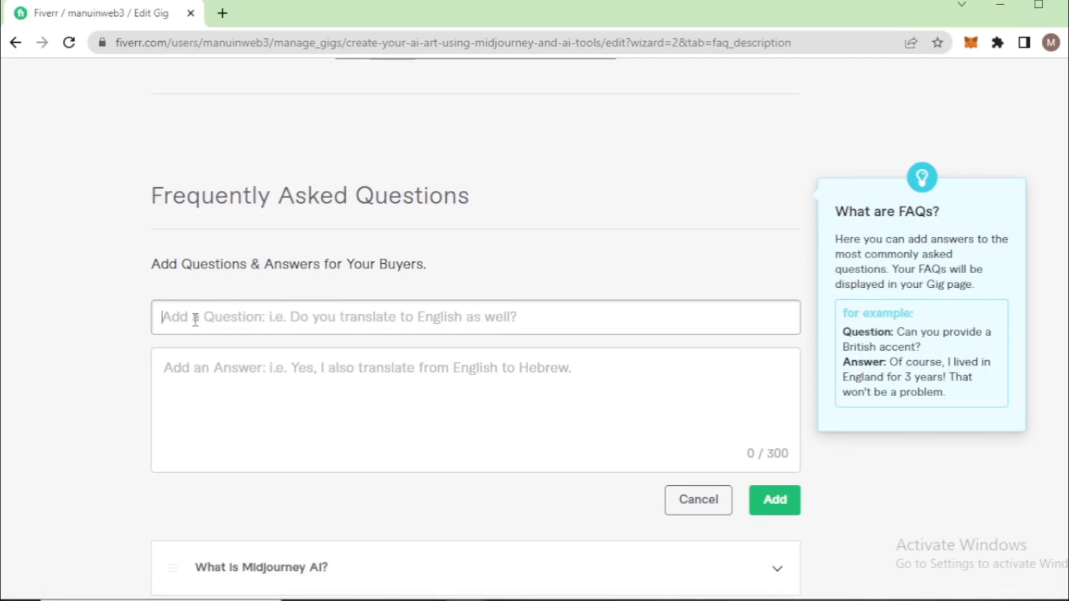
key("alt+Tab")
left_click_drag(138, 383, 464, 383)
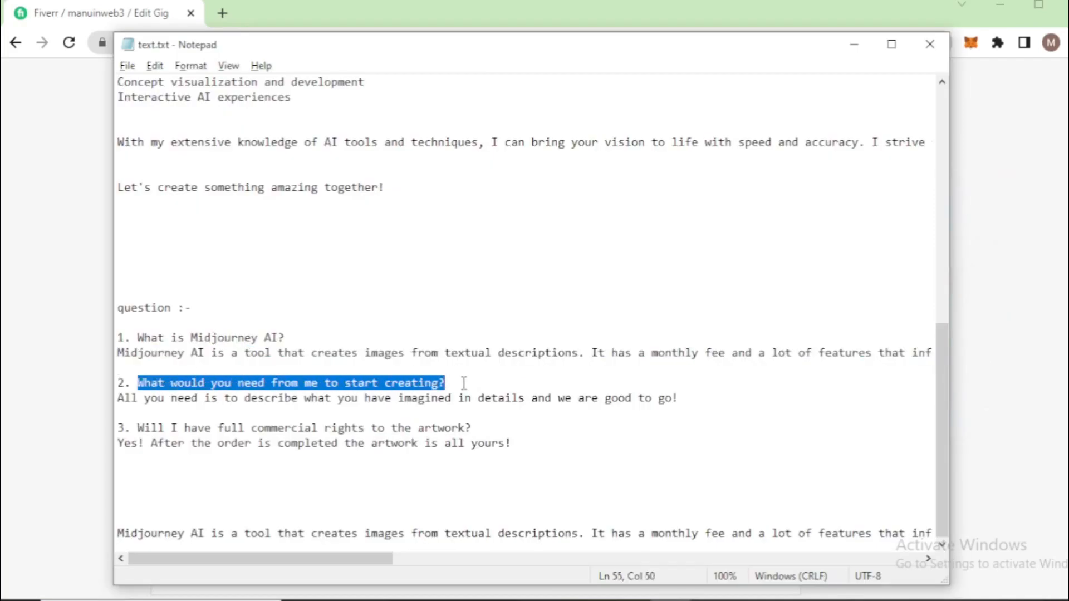
key("alt+Tab")
key("ctrl+v")
Copy the answer "All you need is to describe what you have imagined in details and we are good to go!" from text.txt and add the FAQ
left_click(321, 365)
key("alt+Tab")
left_click_drag(118, 397, 690, 401)
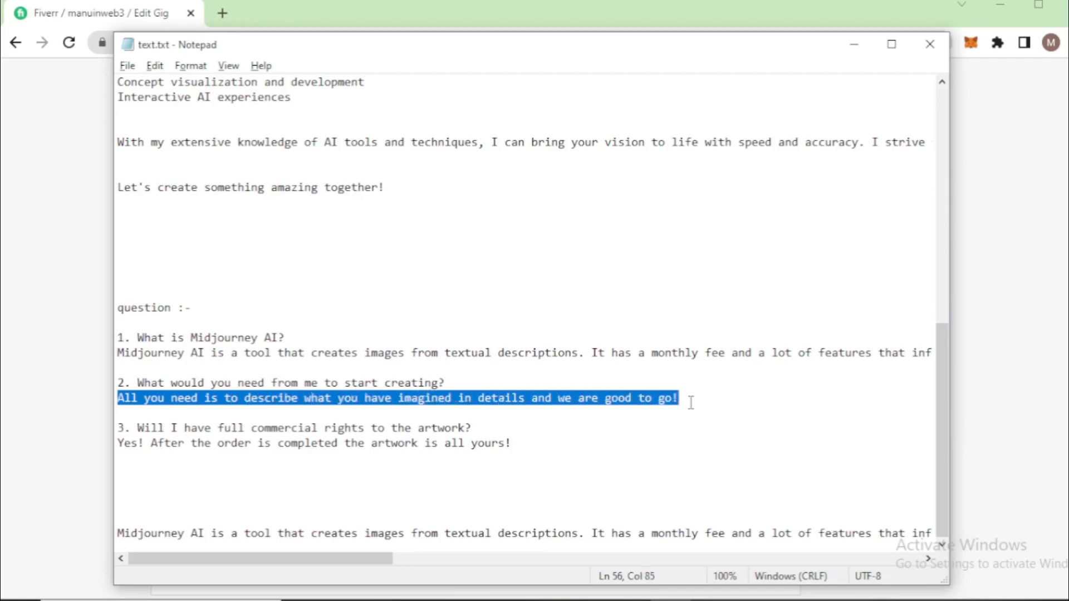
key("alt+Tab")
left_click(238, 363)
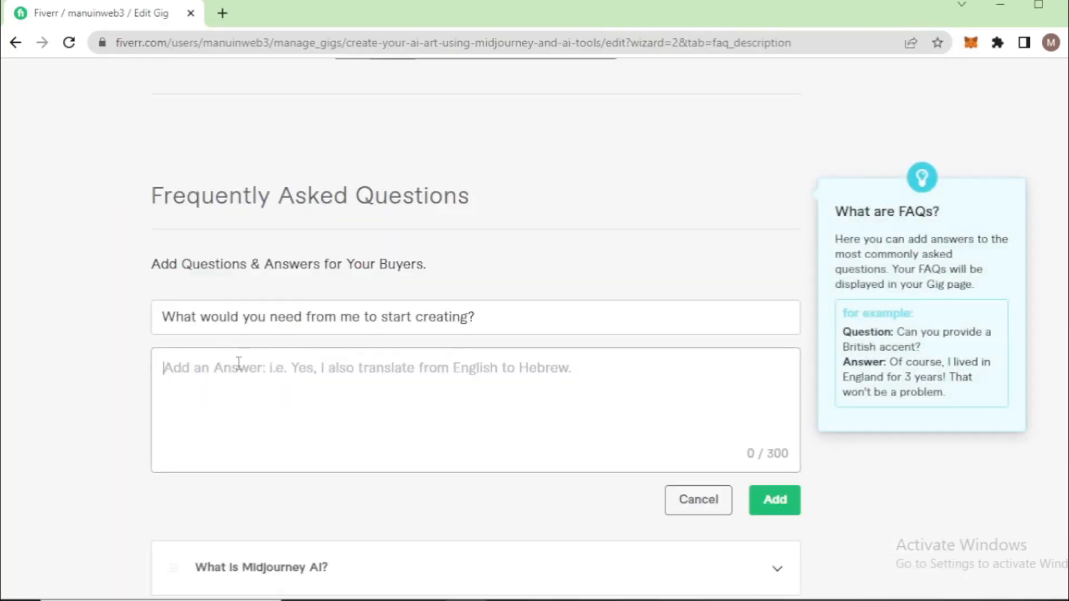
key("ctrl+v")
left_click(774, 499)
Start a third FAQ entry and copy the question "Will I have full commercial rights to the artwork?" into it from text.txt
scroll(390, 362, "down", 3)
scroll(461, 339, "up", 2)
left_click(763, 121)
left_click(303, 230)
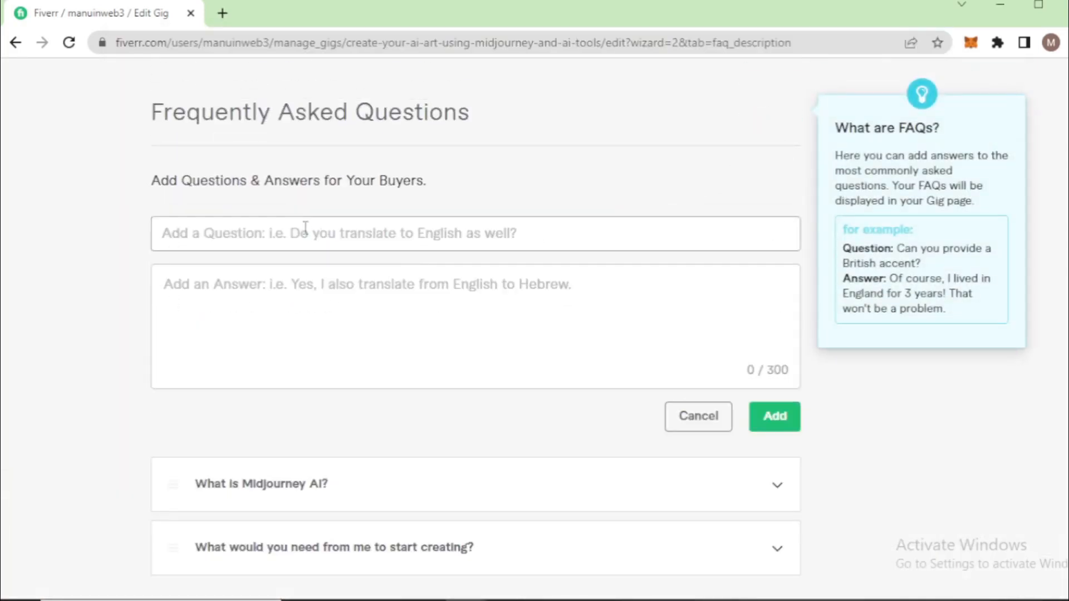
key("alt+Tab")
left_click_drag(136, 427, 481, 425)
key("ctrl+c")
key("alt+Tab")
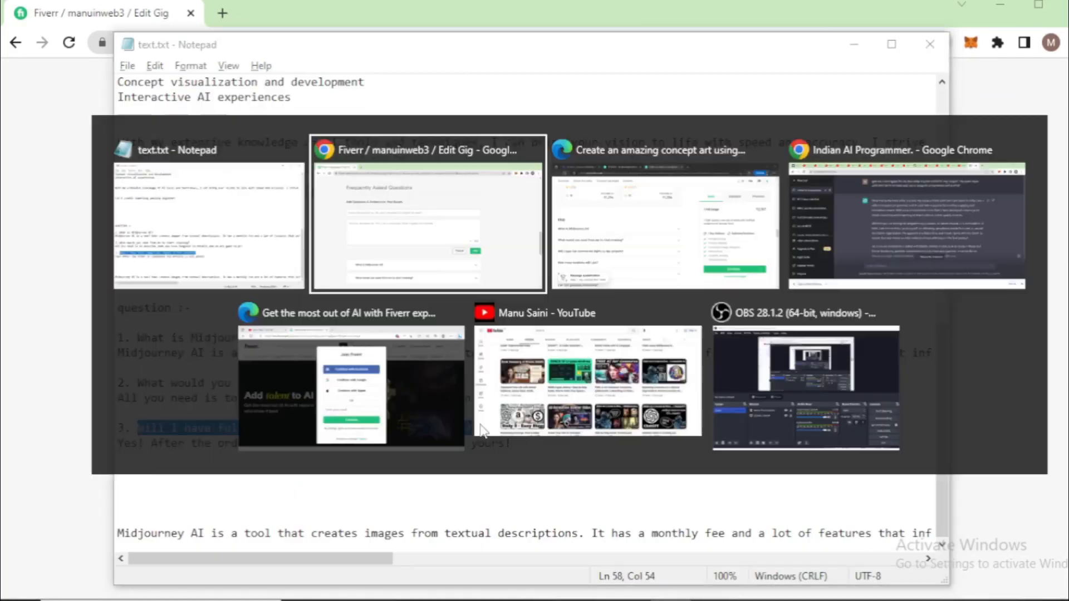
left_click(324, 233)
key("ctrl+v")
Copy the answer "Yes! After the order is completed the artwork is all yours!" from text.txt into the third FAQ and add the entry
left_click(298, 289)
key("alt+Tab")
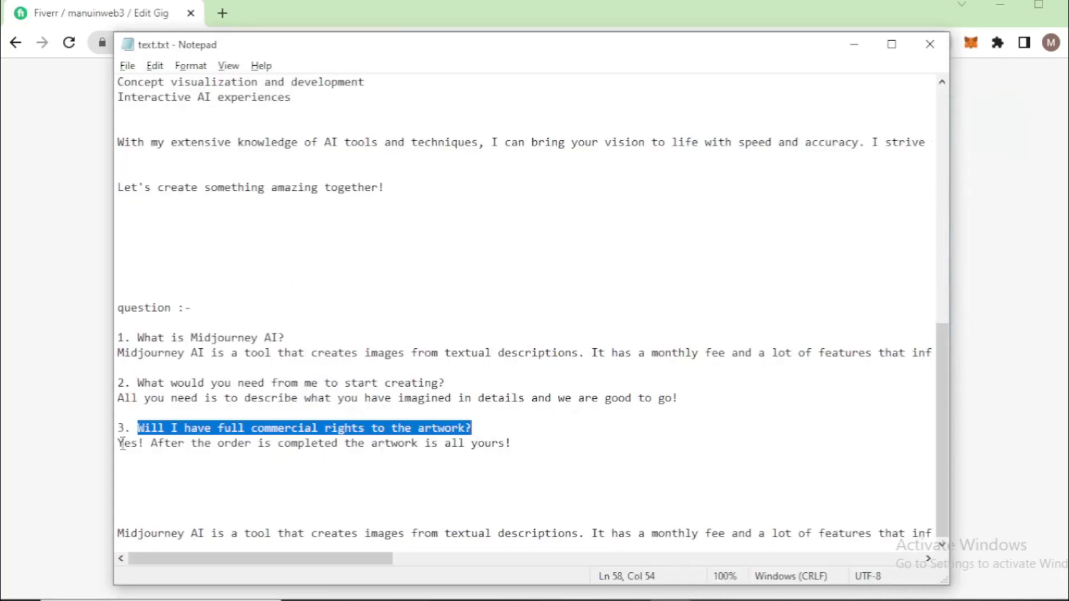
left_click_drag(118, 444, 518, 439)
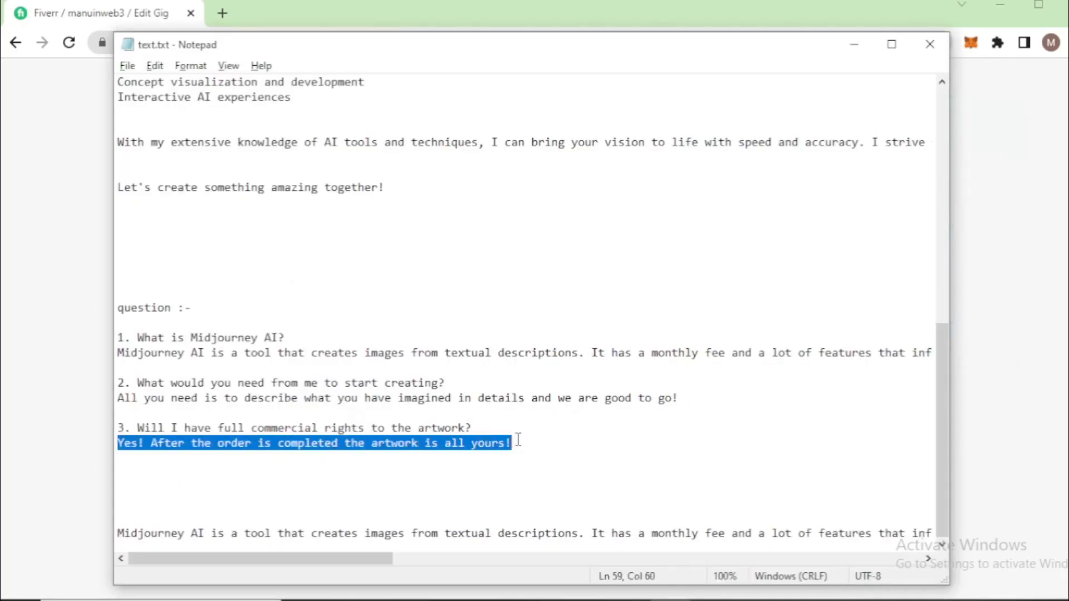
key("ctrl+c")
key("alt+Tab")
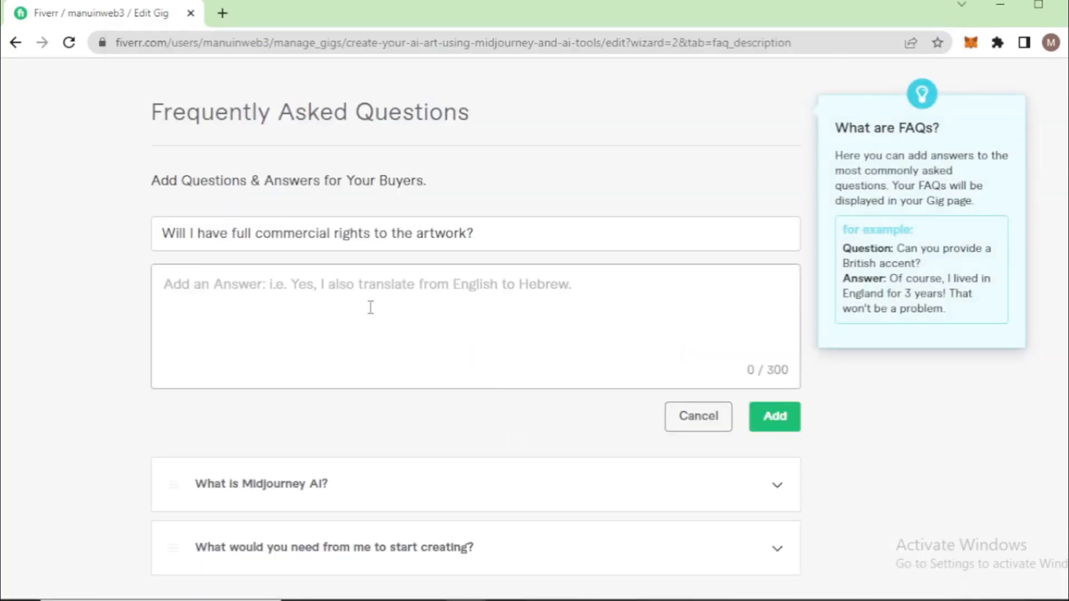
key("ctrl+v")
left_click(772, 417)
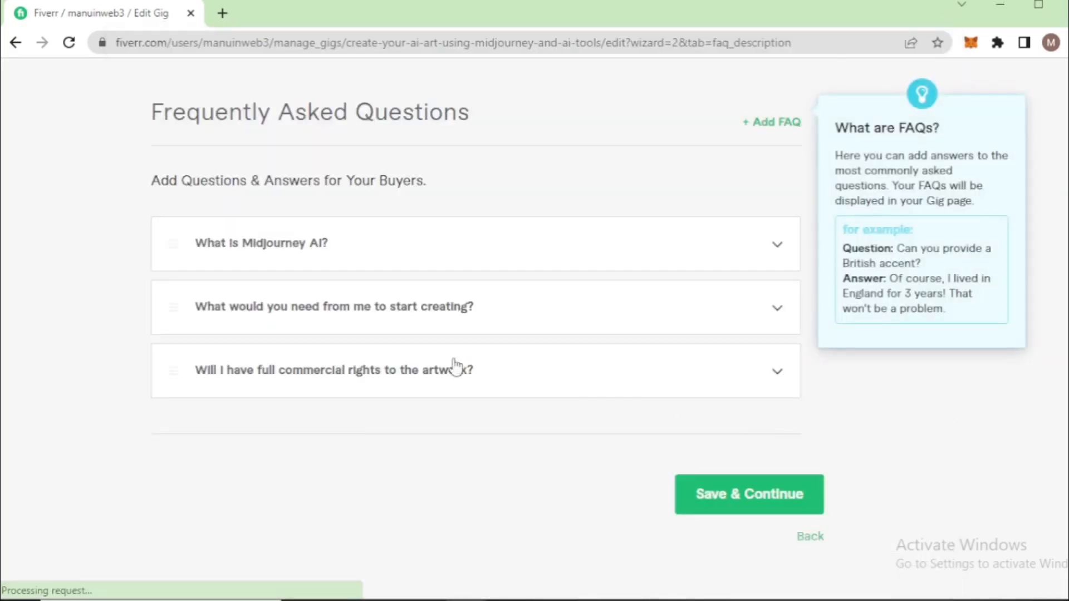
Check the completed description and FAQs, save them and continue to the gig's requirements
scroll(286, 282, "up", 15)
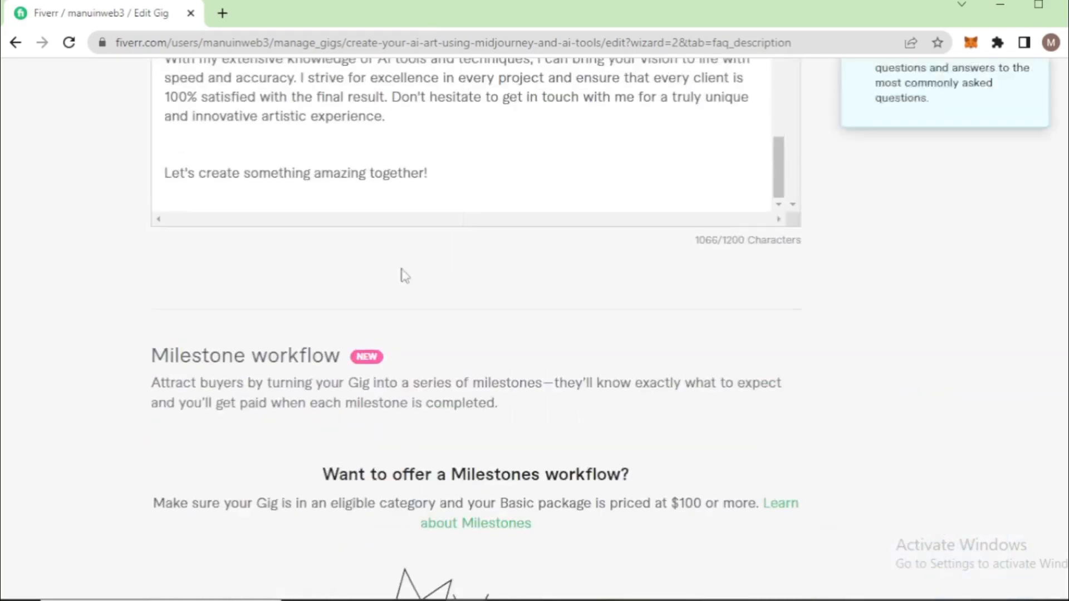
scroll(286, 255, "down", 15)
left_click(787, 257)
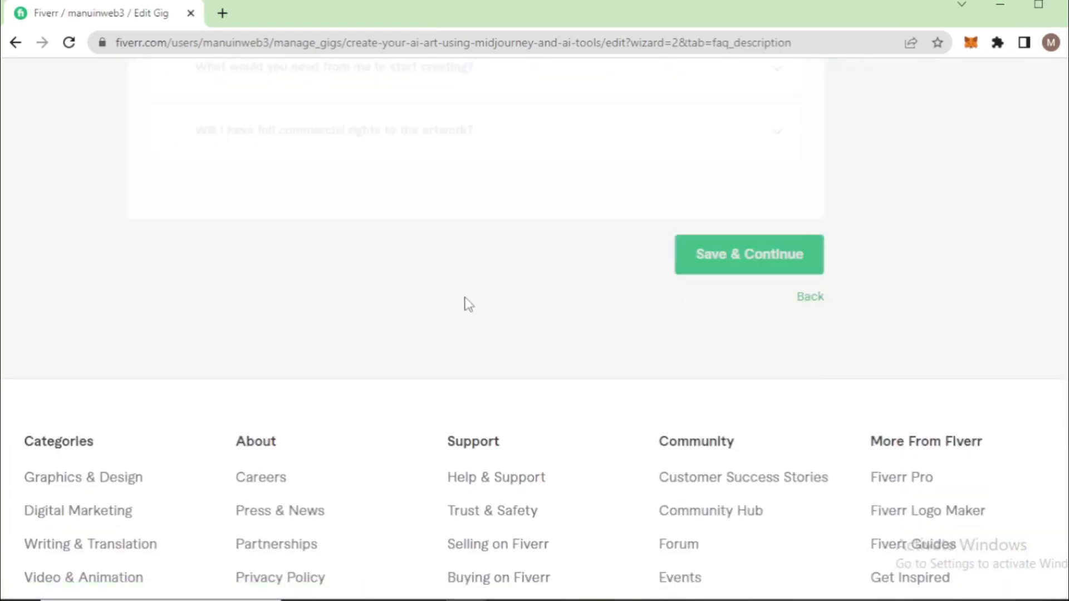
Review Fiverr's standard buyer questions, open a new custom question and check text.txt in Notepad for prepared wording
scroll(468, 323, "down", 5)
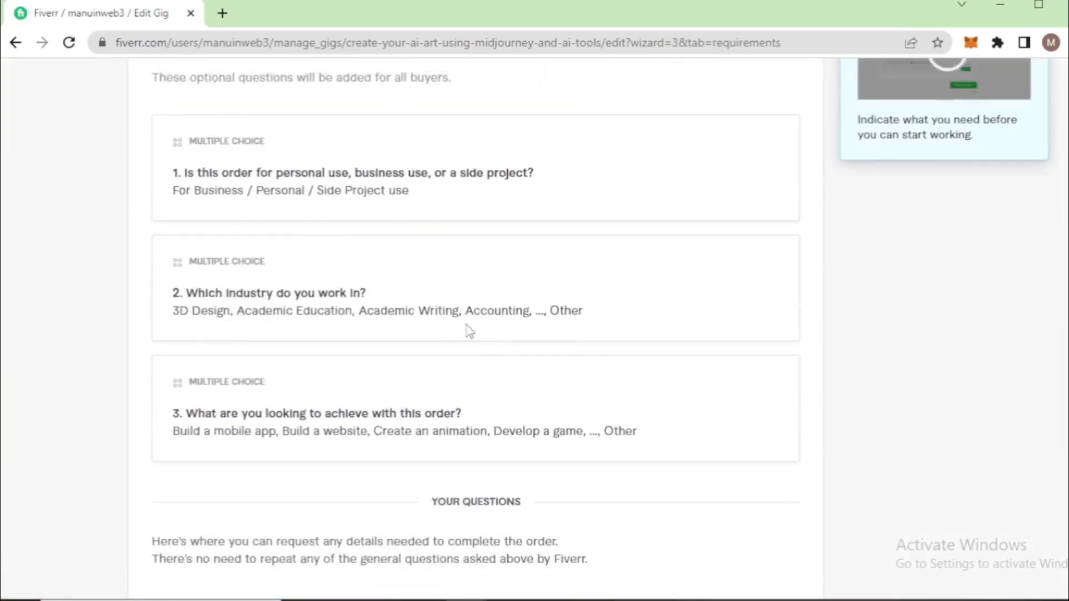
scroll(413, 271, "up", 2)
scroll(413, 278, "down", 1)
scroll(414, 282, "up", 5)
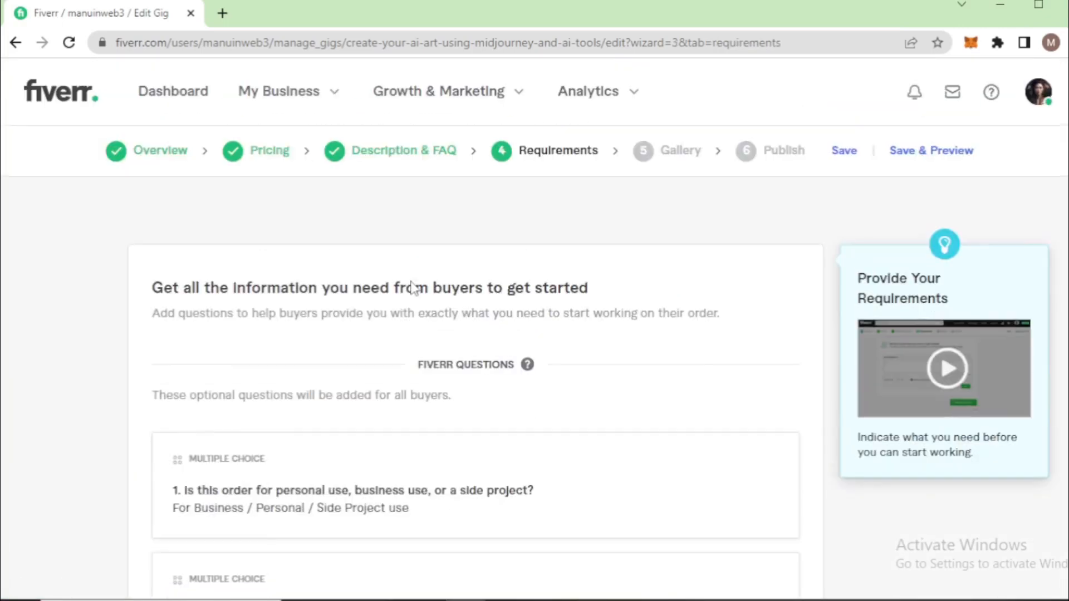
scroll(396, 360, "down", 12)
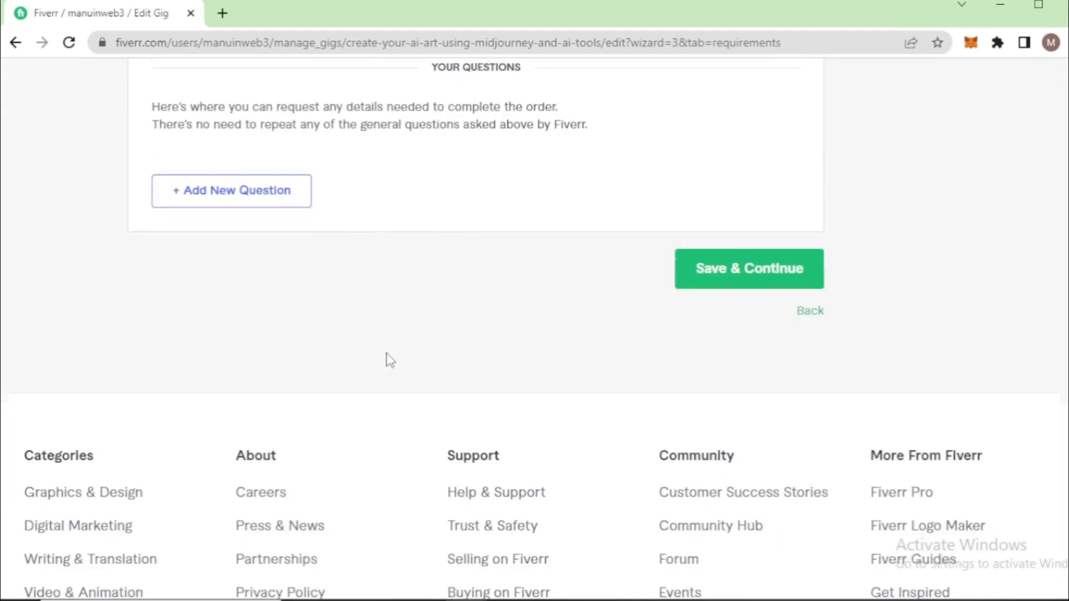
left_click(248, 196)
left_click(278, 240)
key("alt+Tab")
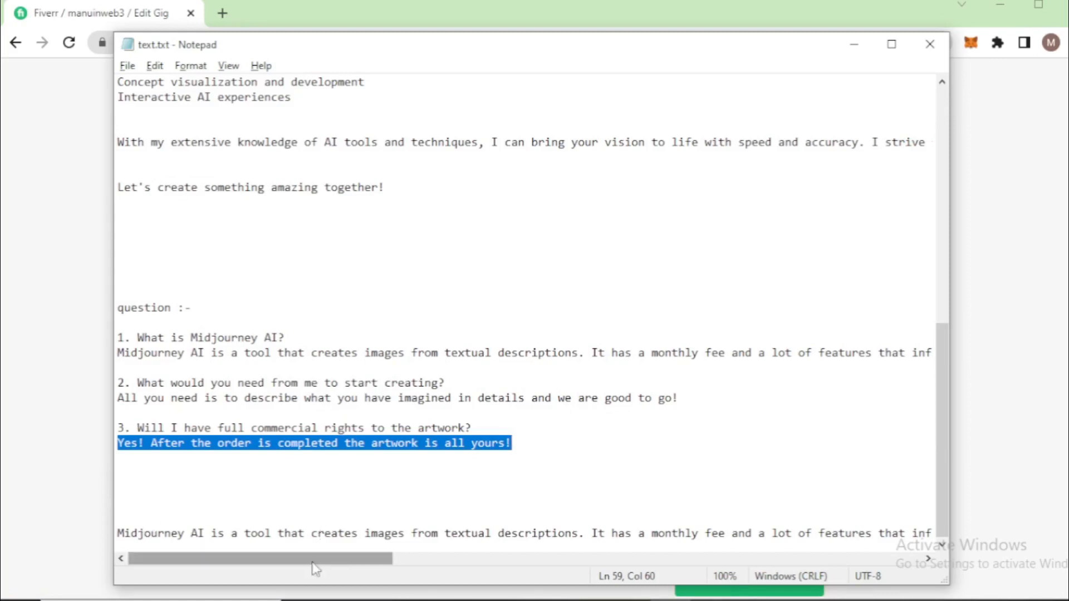
left_click_drag(322, 571, 270, 565)
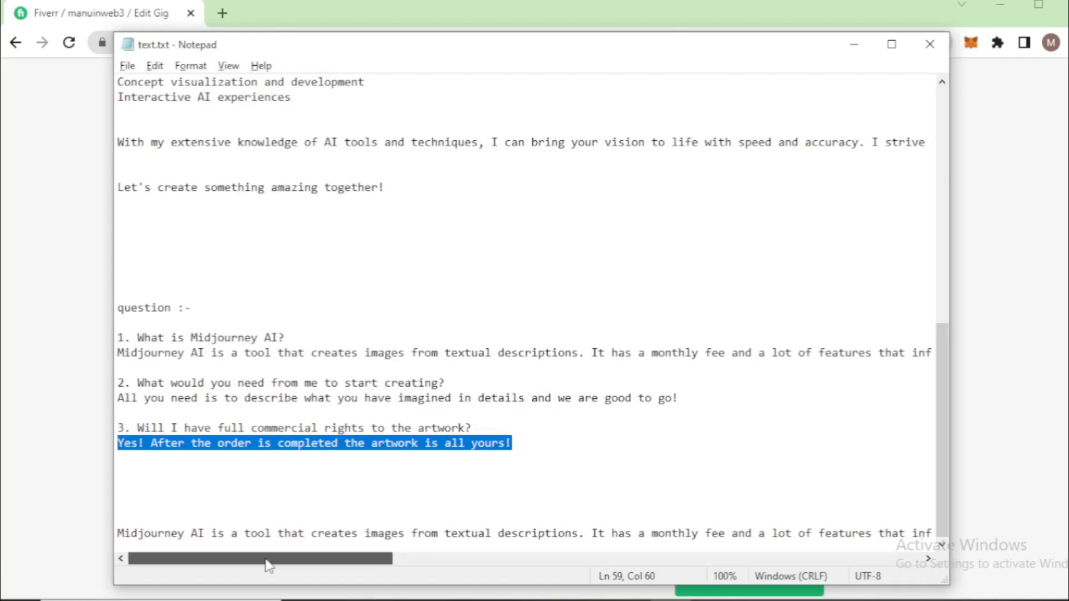
key("alt+Tab")
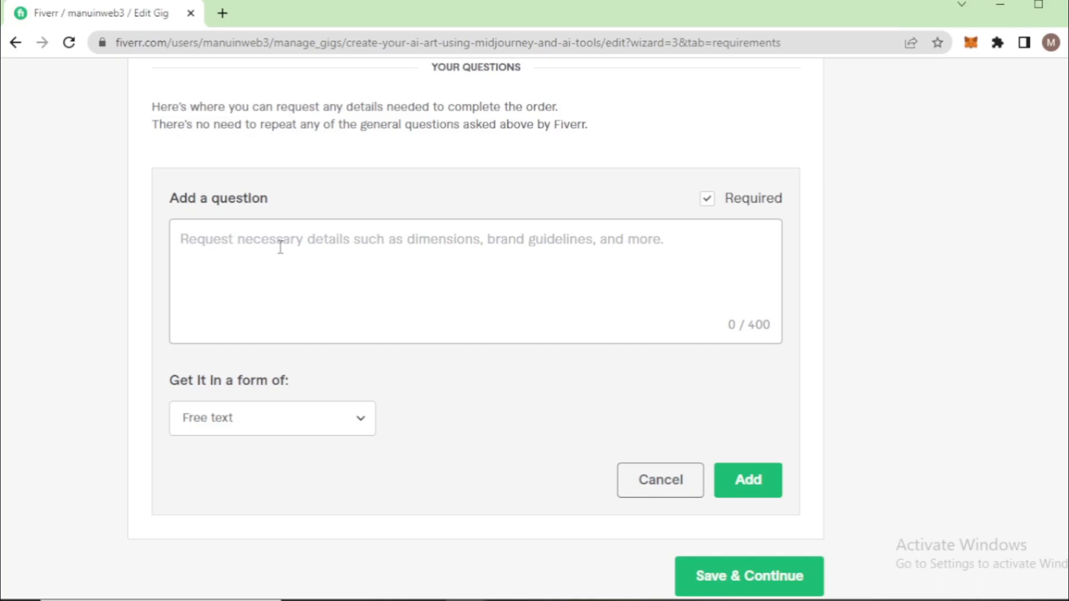
Add the free-text buyer question "Explain full details for your need and if you have any artwork and image so you send me." and save the requirements
type("Explain")
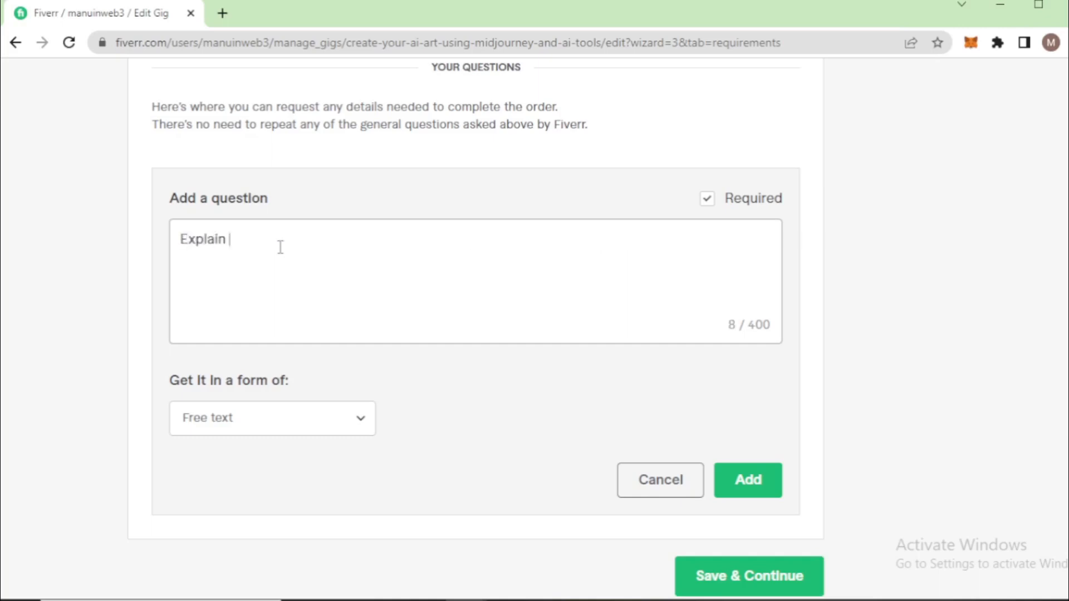
type(" full de")
type("tails for your need")
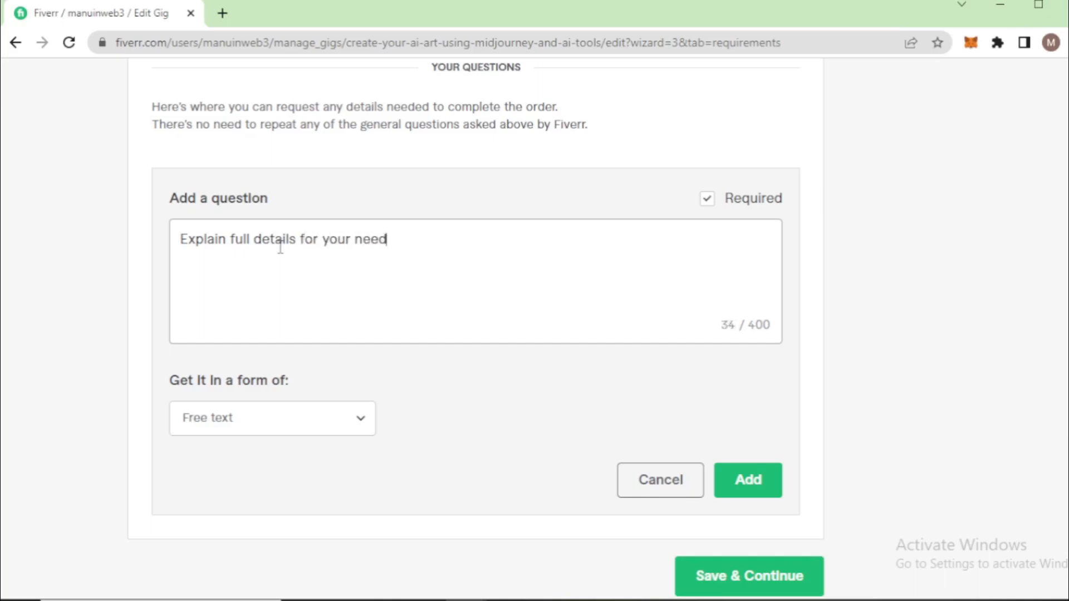
type(" and if you have any art")
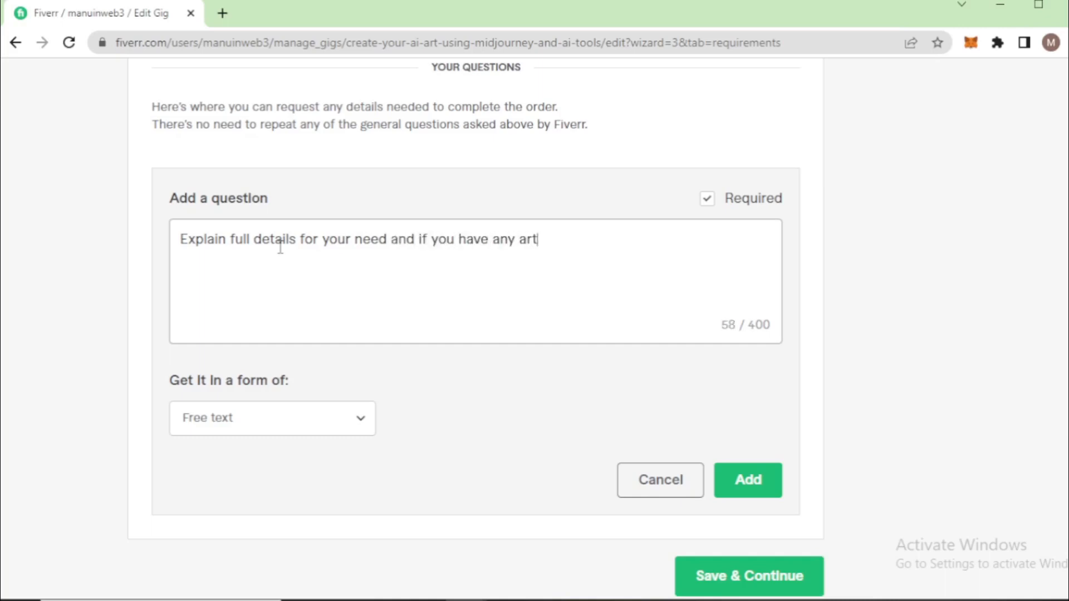
type("work and image")
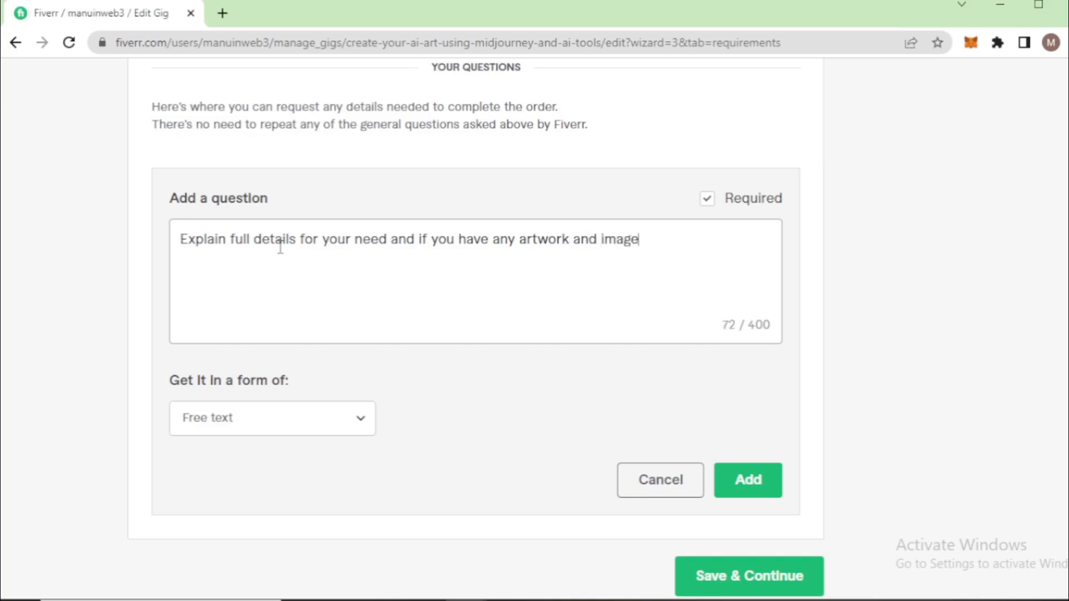
type(" so you send ms")
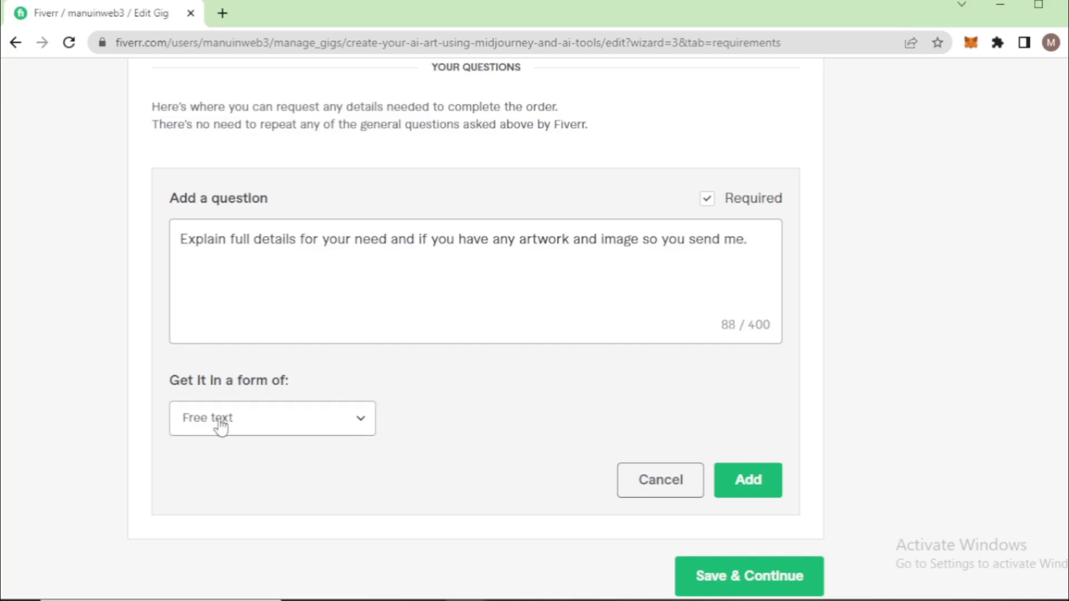
left_click(731, 482)
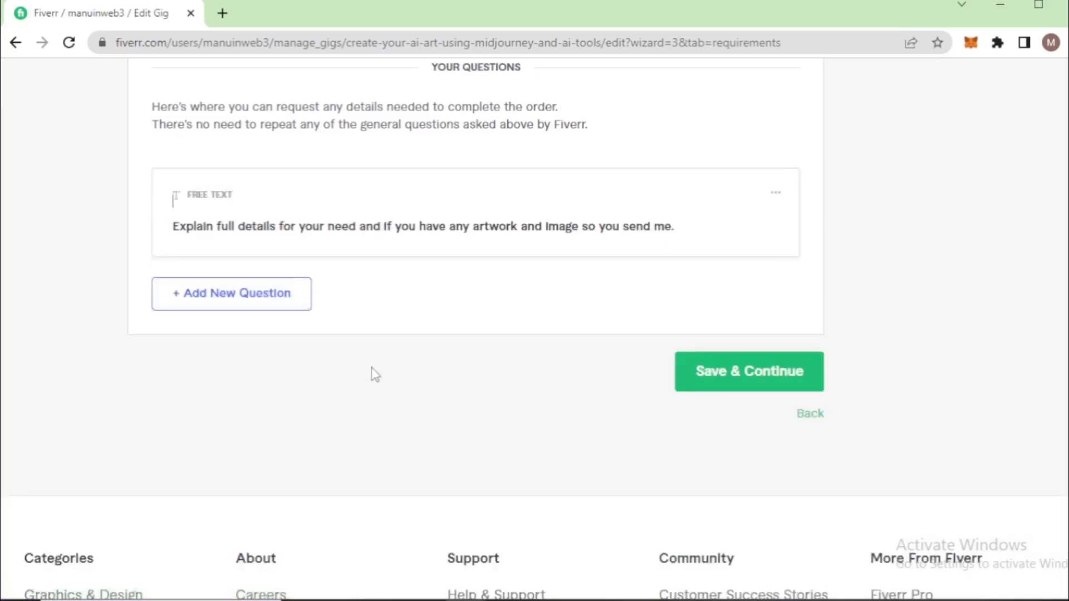
left_click(748, 377)
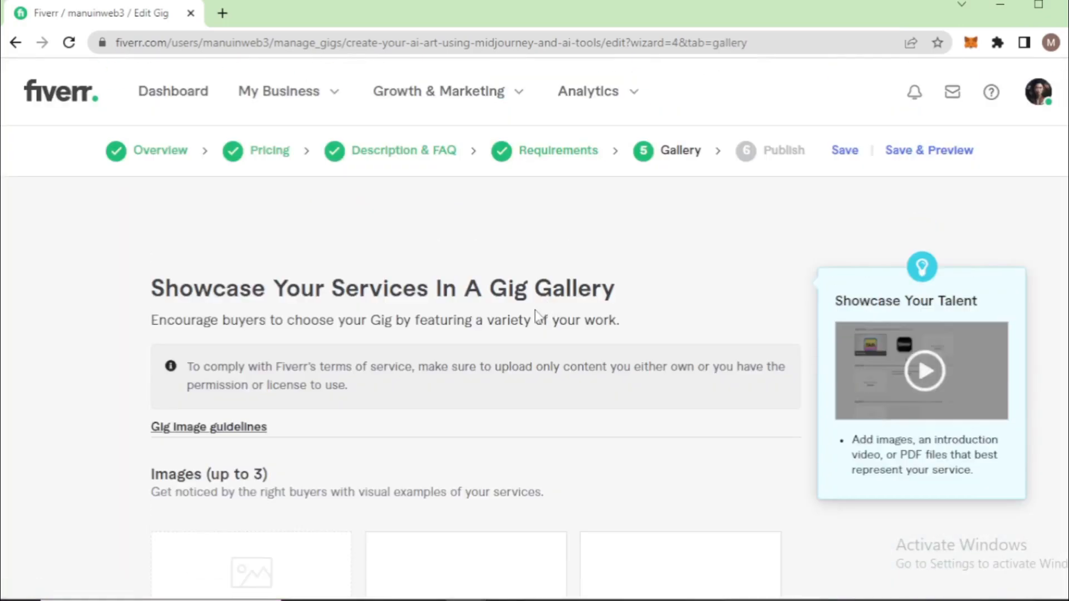
Upload ezgif-3-4fba9172b0.png from the New folder on the Desktop as the gig gallery's primary image
scroll(553, 341, "down", 1)
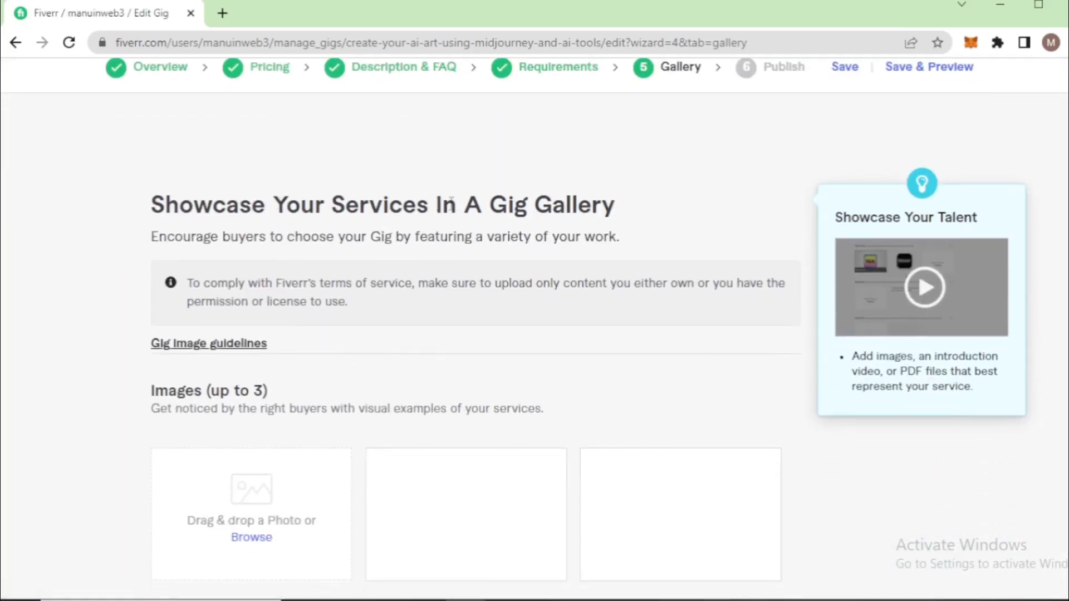
scroll(490, 279, "down", 3)
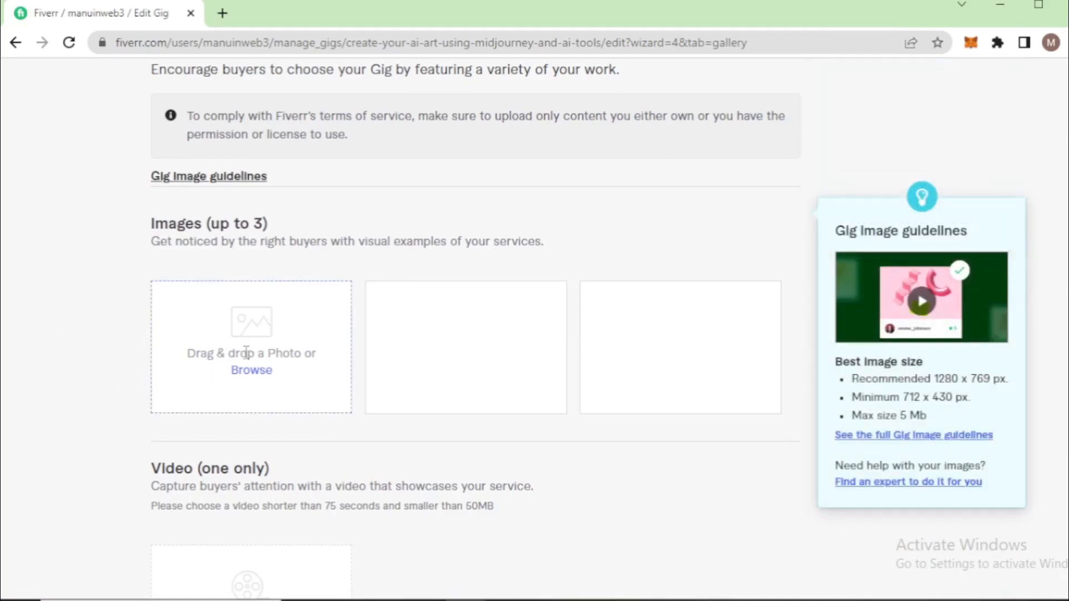
left_click(249, 375)
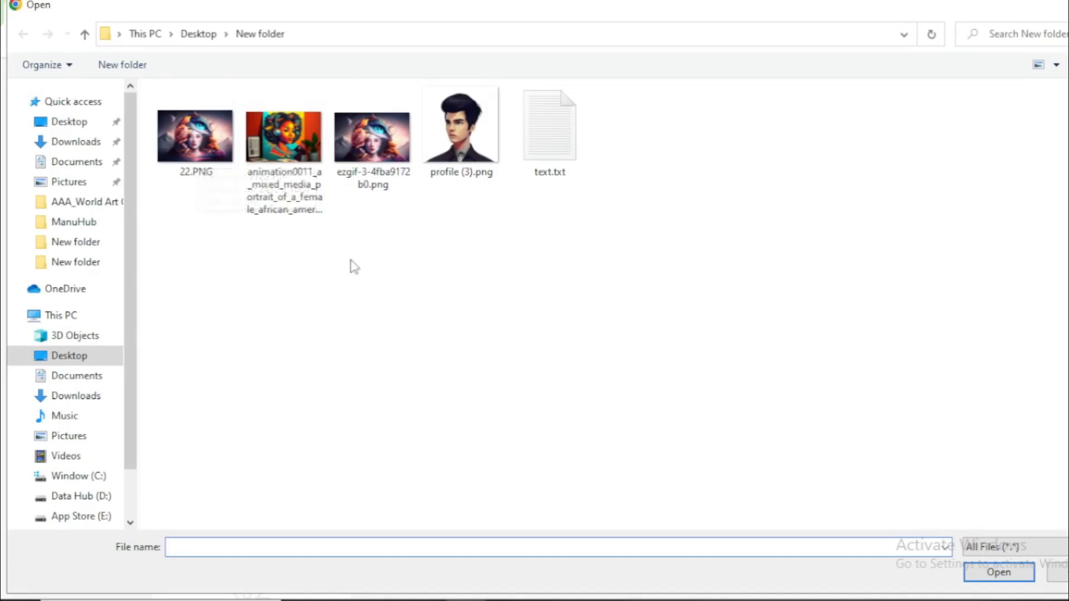
left_click(370, 134)
double_click(370, 134)
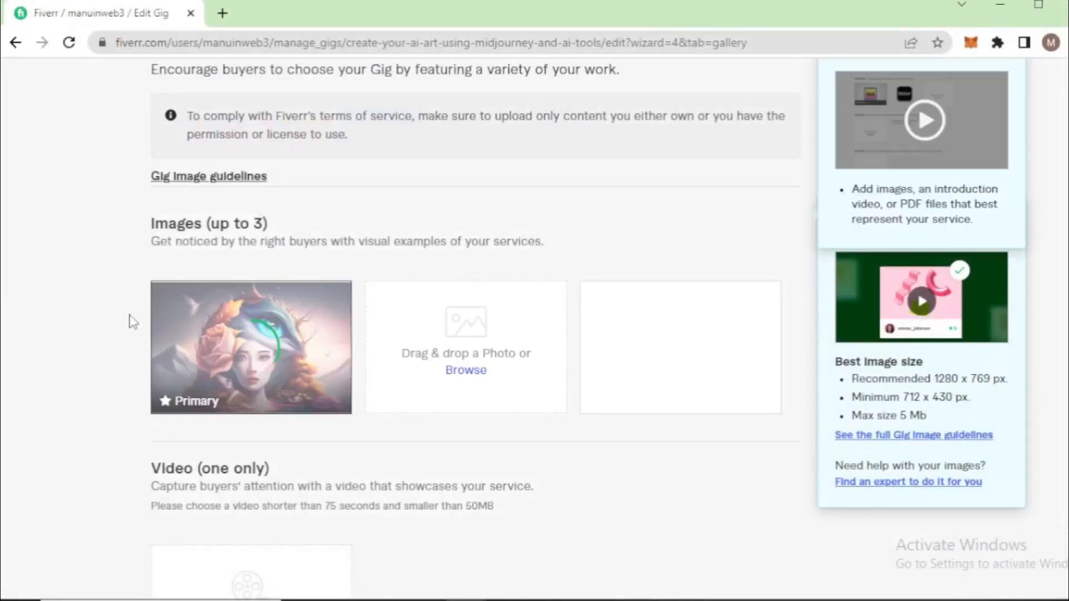
Upload the animation0011 mixed media portrait from the same folder as the second gallery image
scroll(455, 372, "down", 2)
left_click(465, 287)
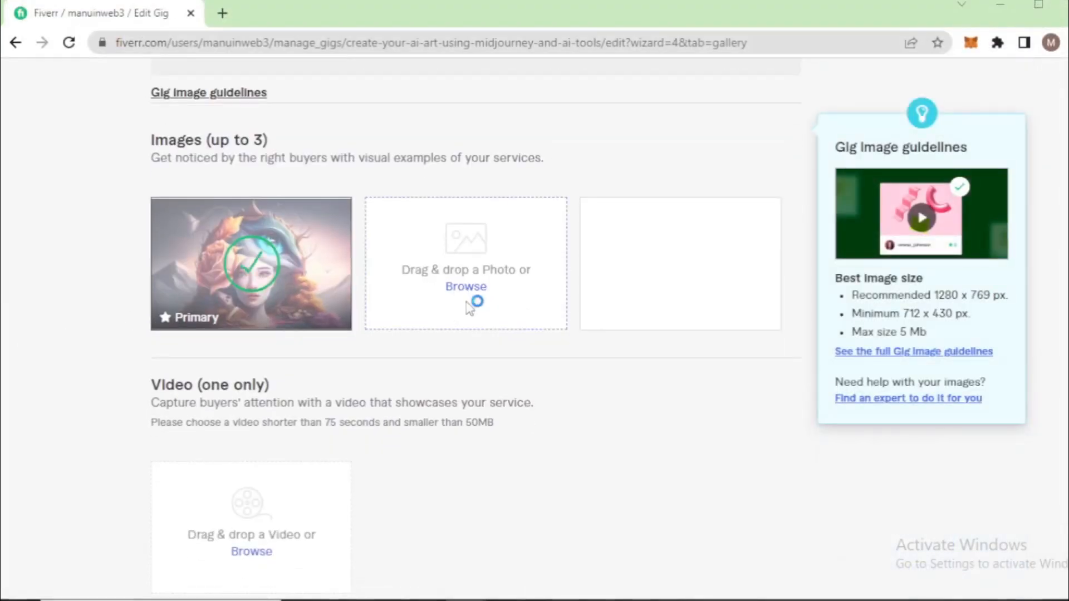
double_click(285, 139)
Accept the declaration that the materials are original, leaving out video and PDFs, then save the gallery and continue to publishing
scroll(574, 414, "down", 3)
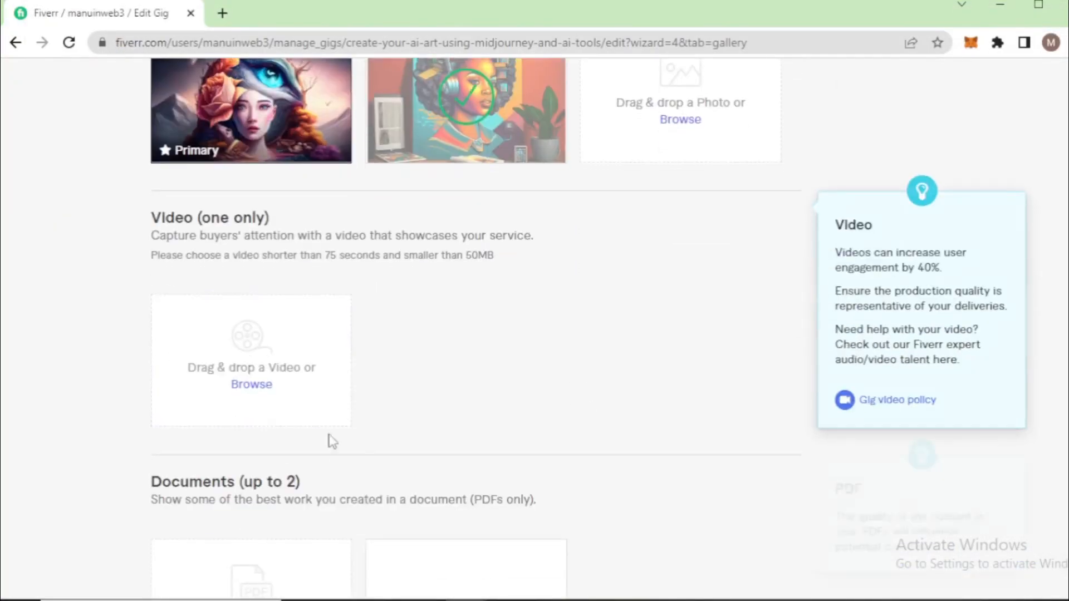
scroll(482, 331, "down", 5)
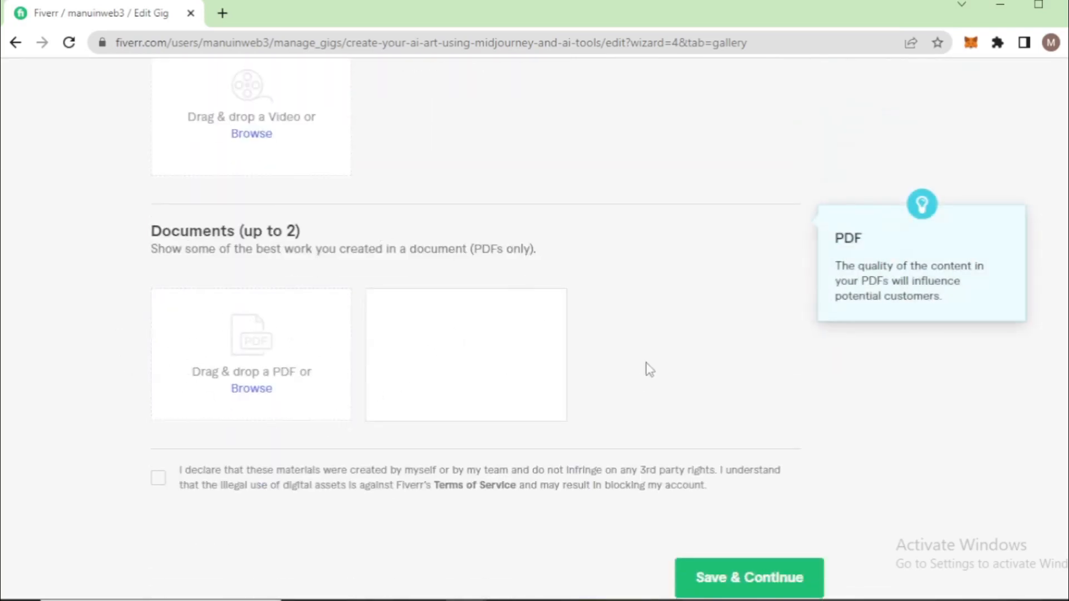
scroll(644, 370, "down", 3)
left_click(770, 412)
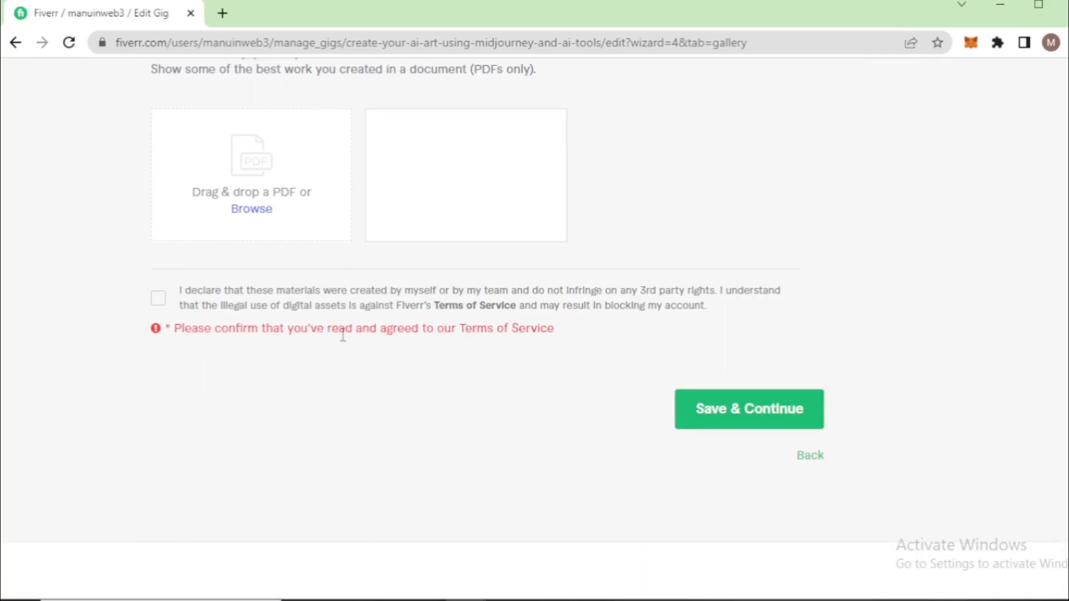
left_click(158, 302)
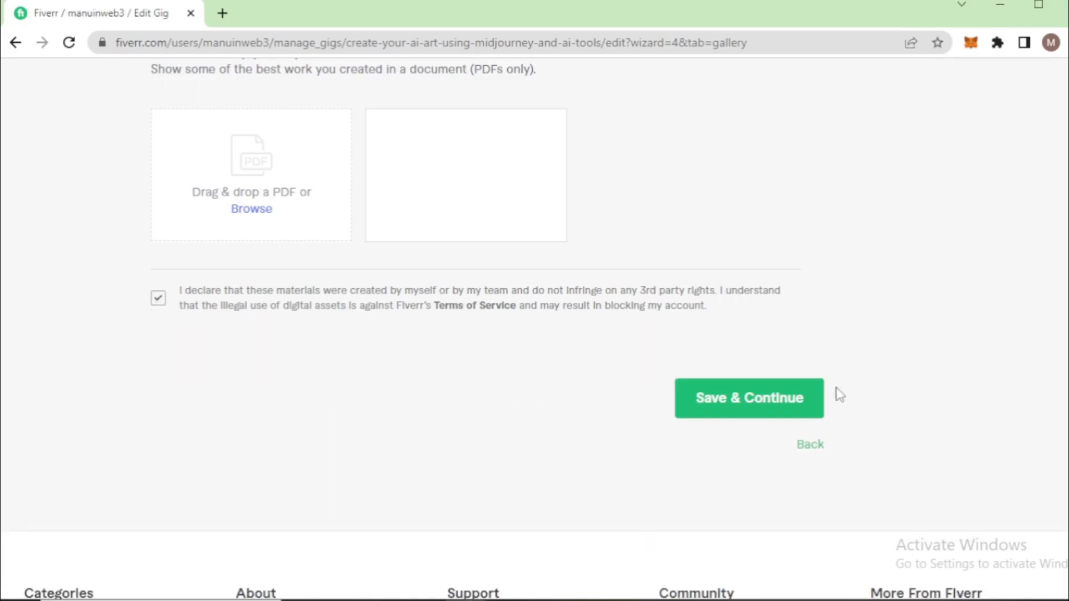
left_click(814, 398)
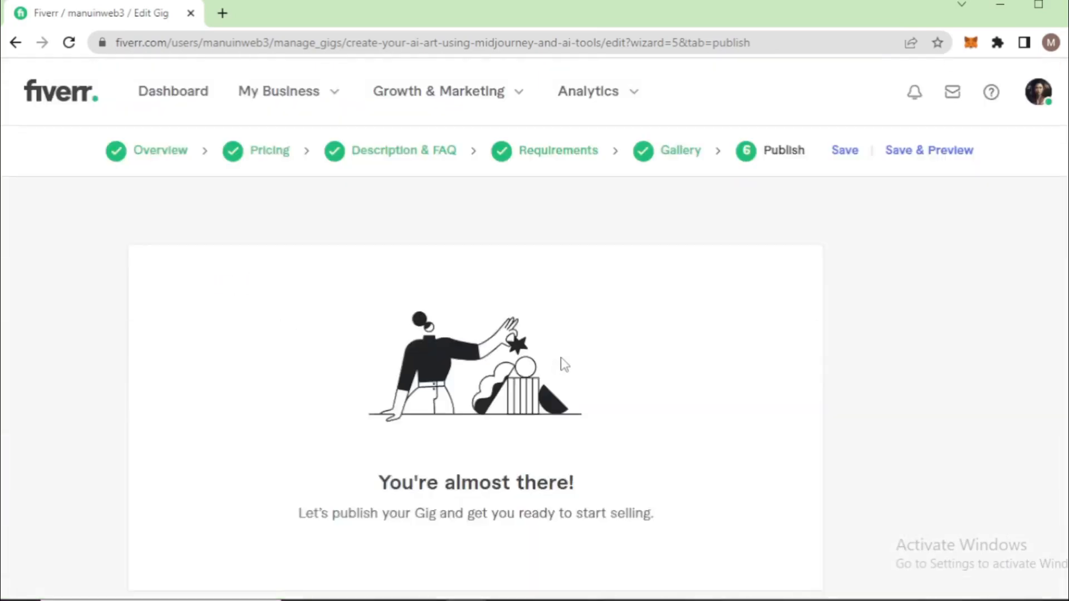
Publish the completed AI art gig and review the sharing options offered for it
scroll(561, 359, "down", 2)
left_click_drag(376, 396, 591, 390)
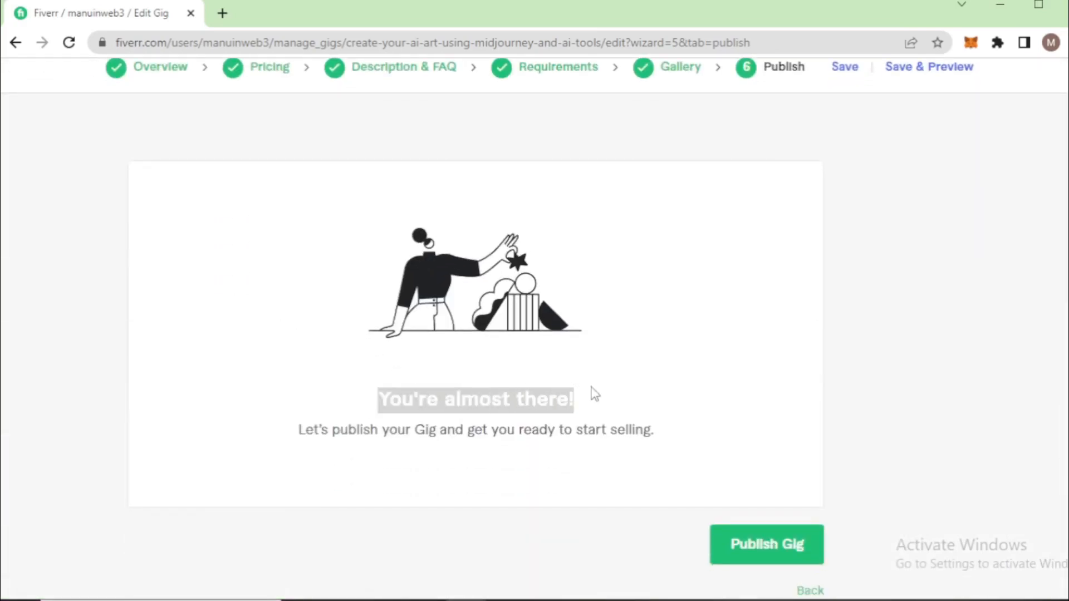
left_click_drag(322, 426, 635, 431)
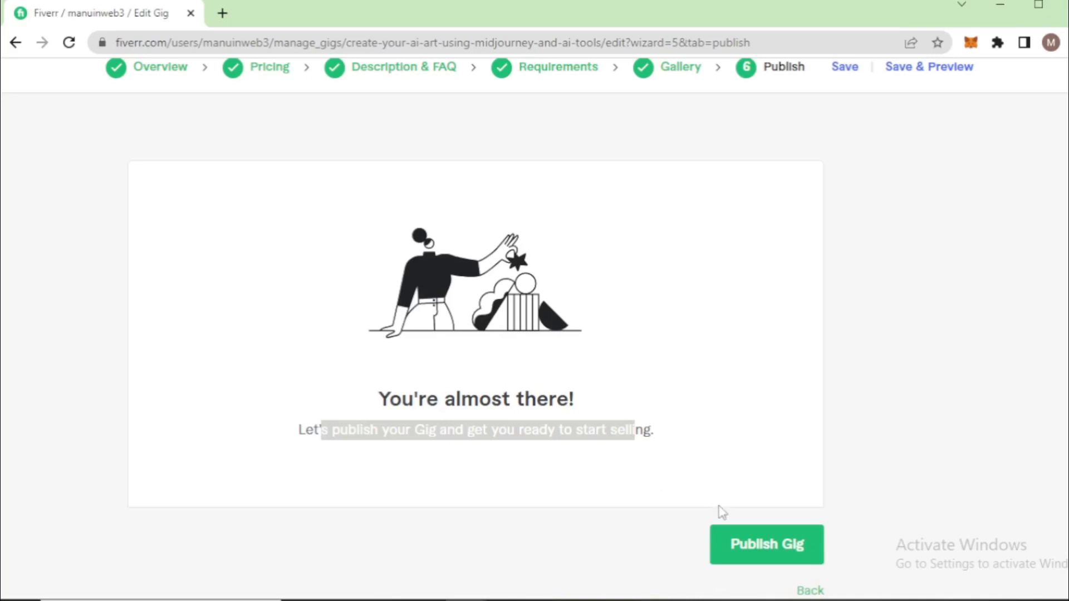
left_click(753, 545)
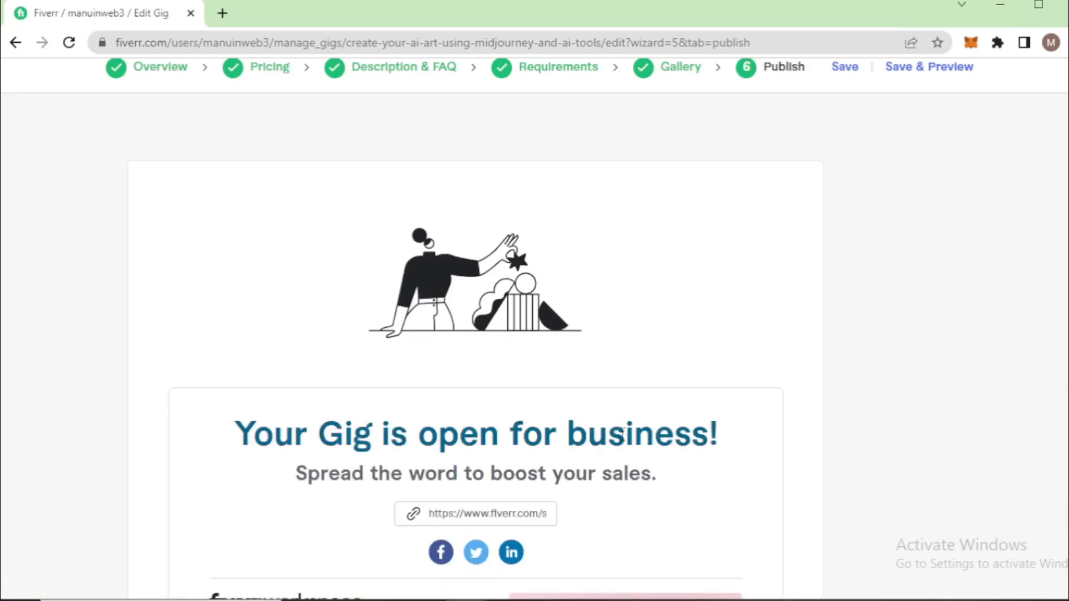
scroll(401, 423, "down", 3)
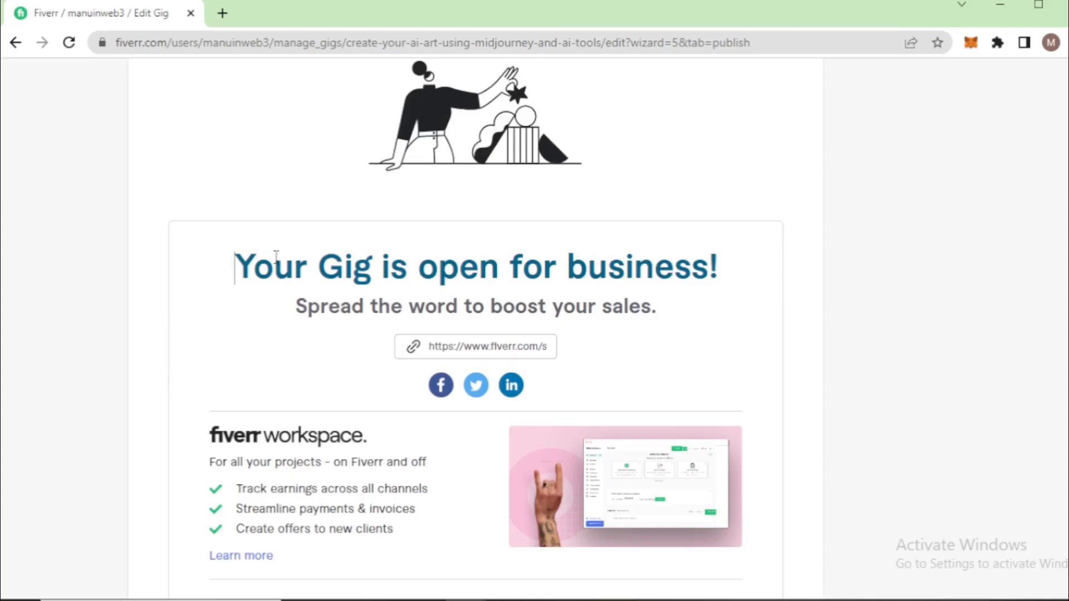
Switch to the Edge window showing the Midjourney concept art reference gig, review it up to its title, and check the account notifications
key("alt+Tab")
key("alt+Tab")
key("Tab")
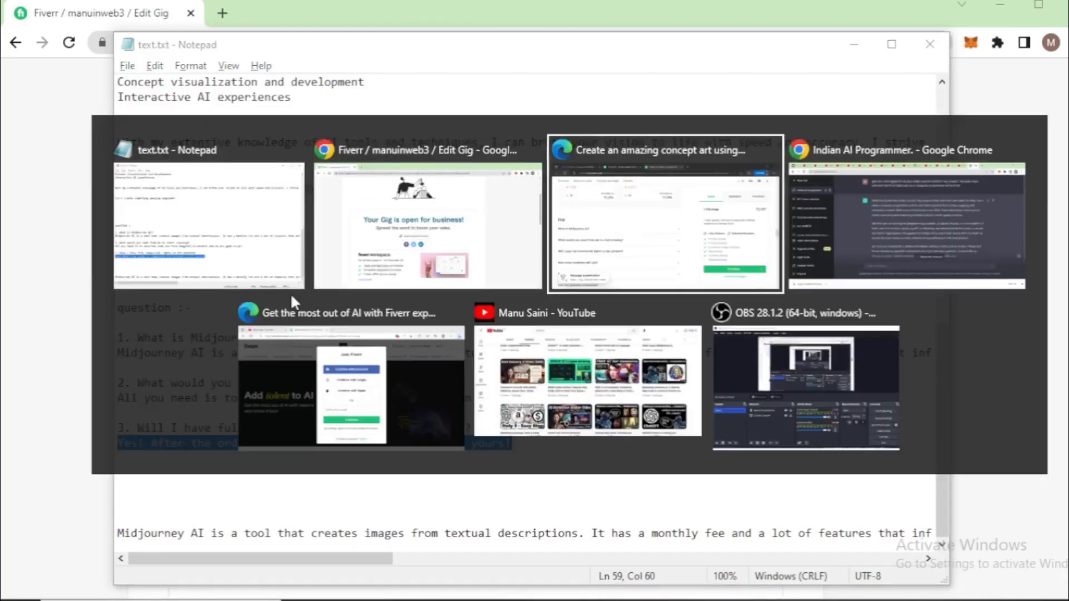
scroll(332, 296, "up", 7)
scroll(336, 303, "up", 10)
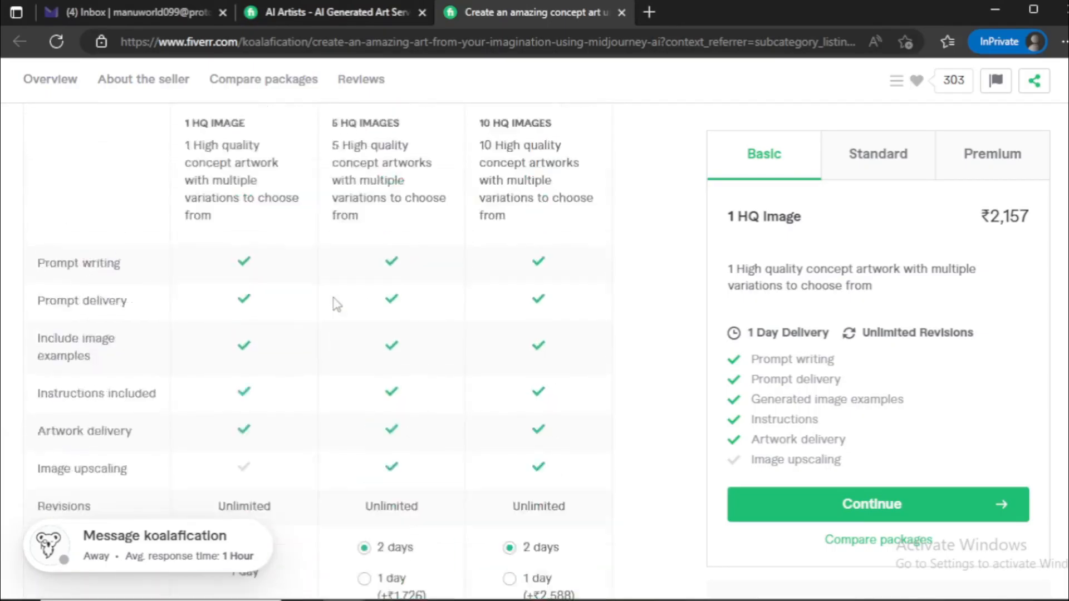
scroll(336, 304, "up", 10)
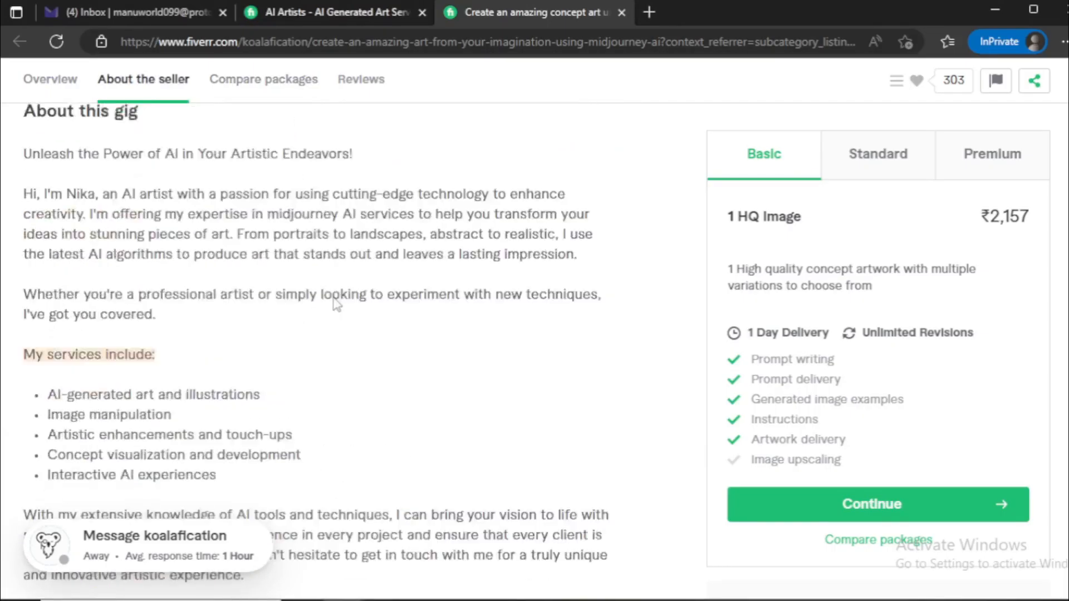
scroll(336, 304, "up", 2)
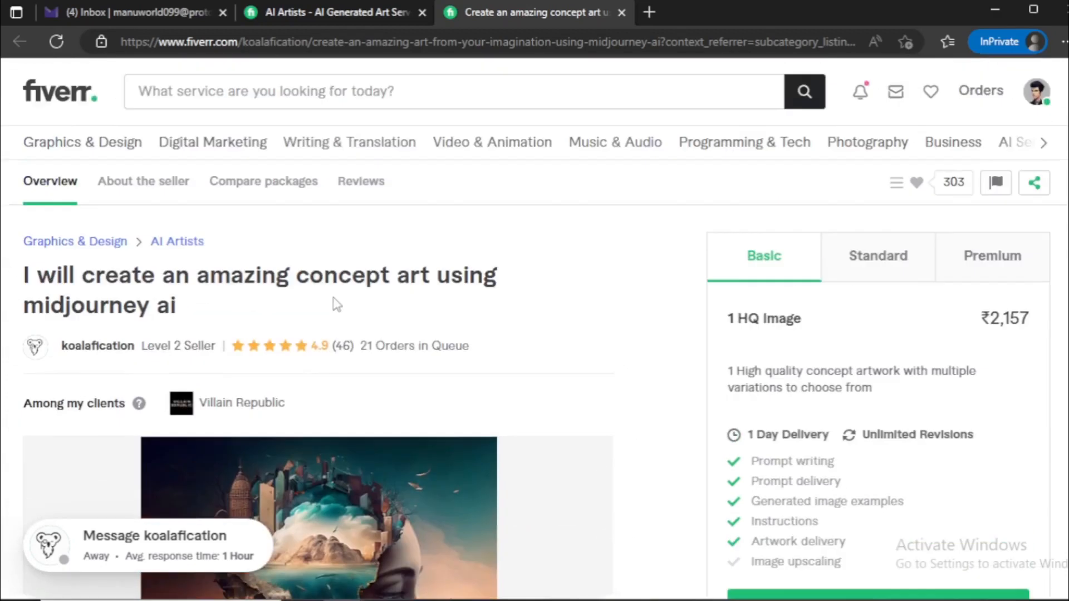
left_click(862, 96)
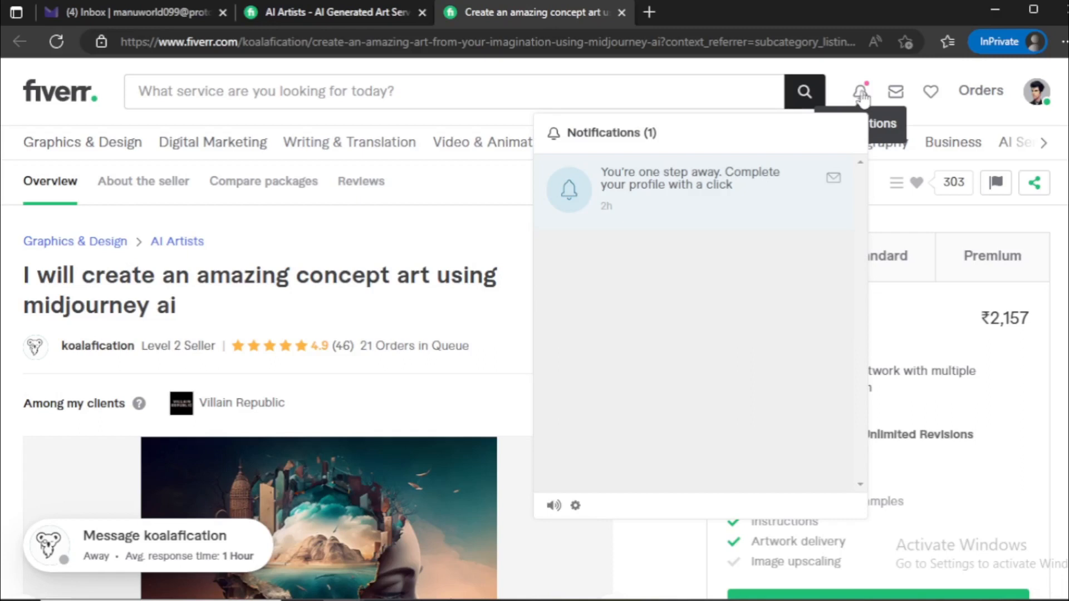
left_click(861, 96)
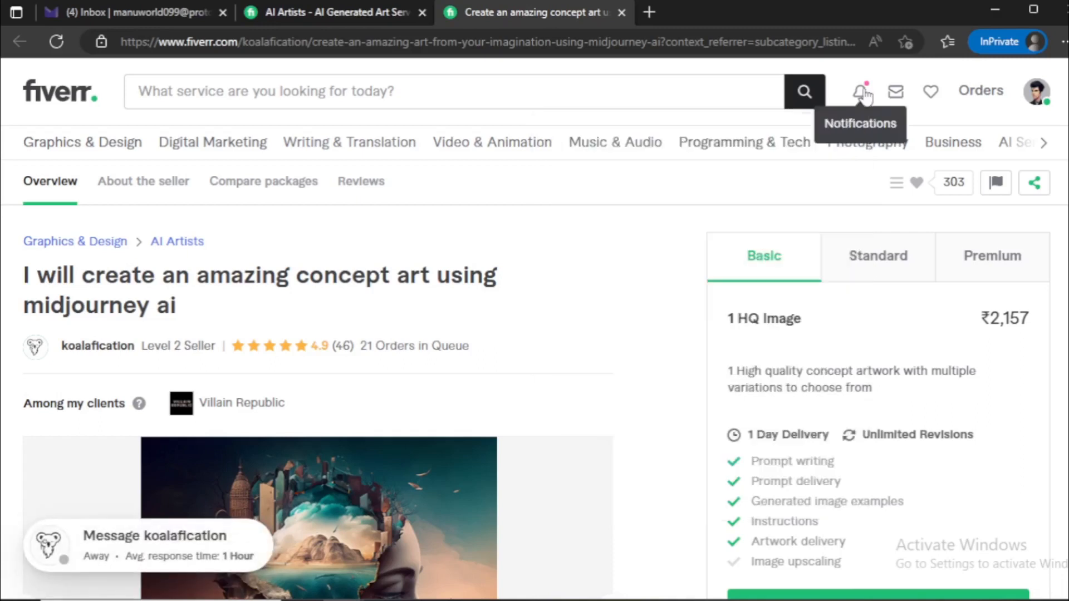